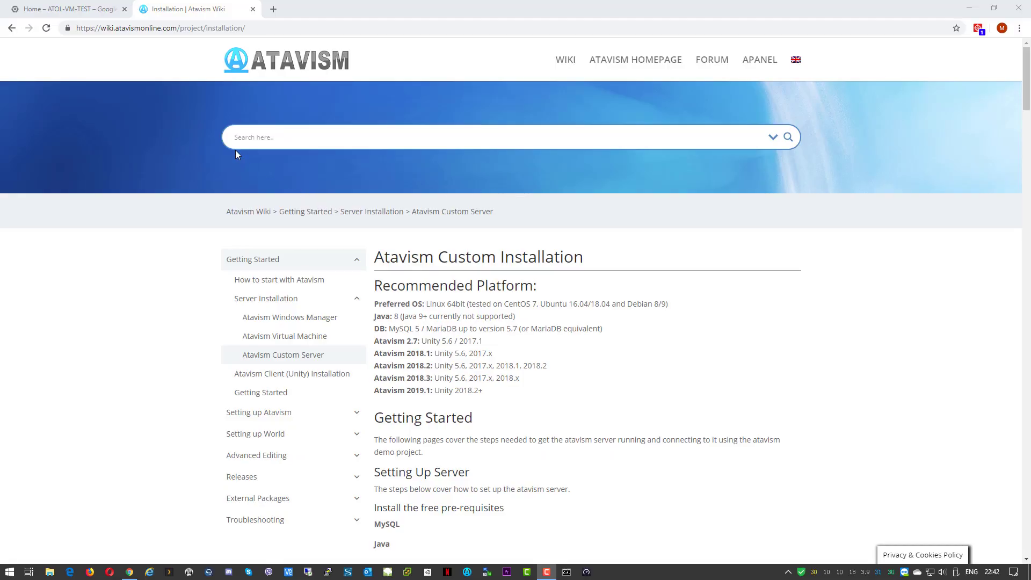
# Go to Compute Engine VM instances in ATOL-VM-TEST and start a new instance
pyautogui.click(83, 15)
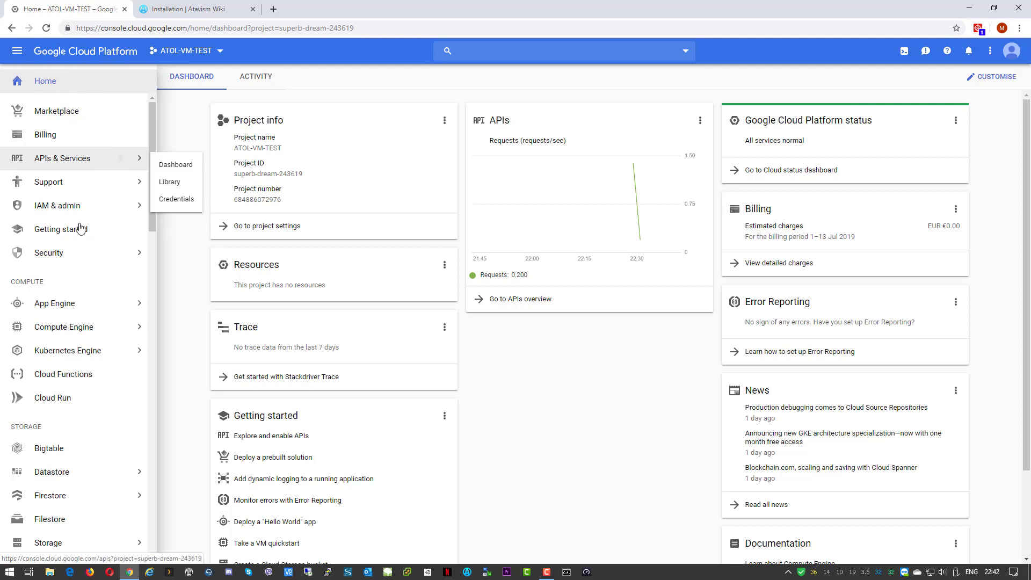
pyautogui.moveTo(39, 335)
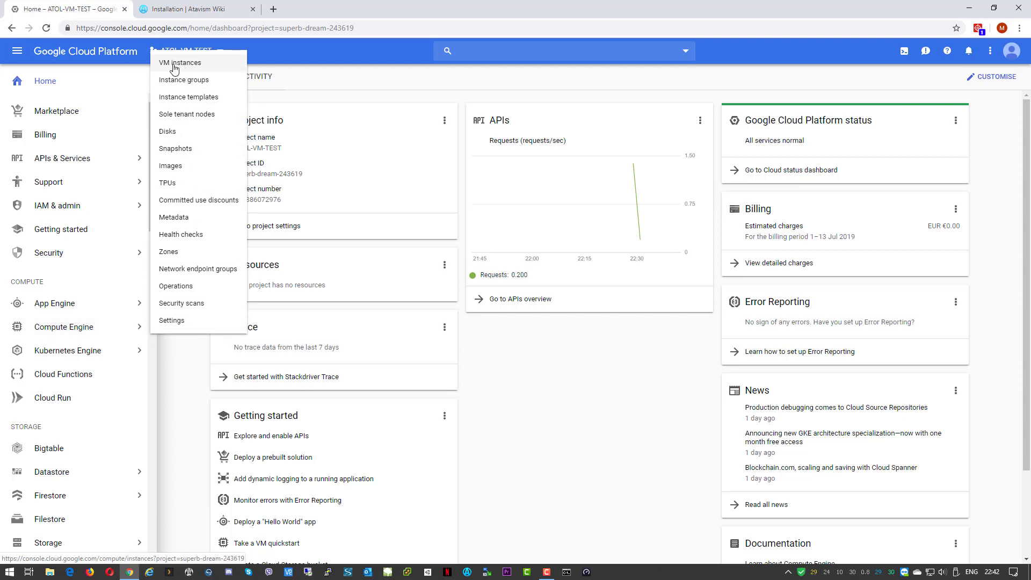
pyautogui.click(199, 70)
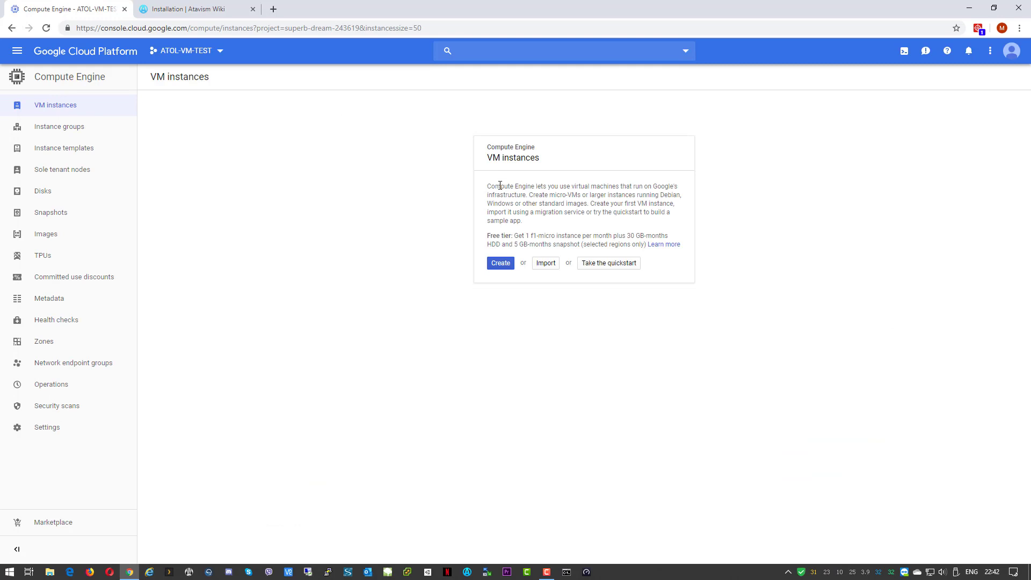
pyautogui.click(500, 271)
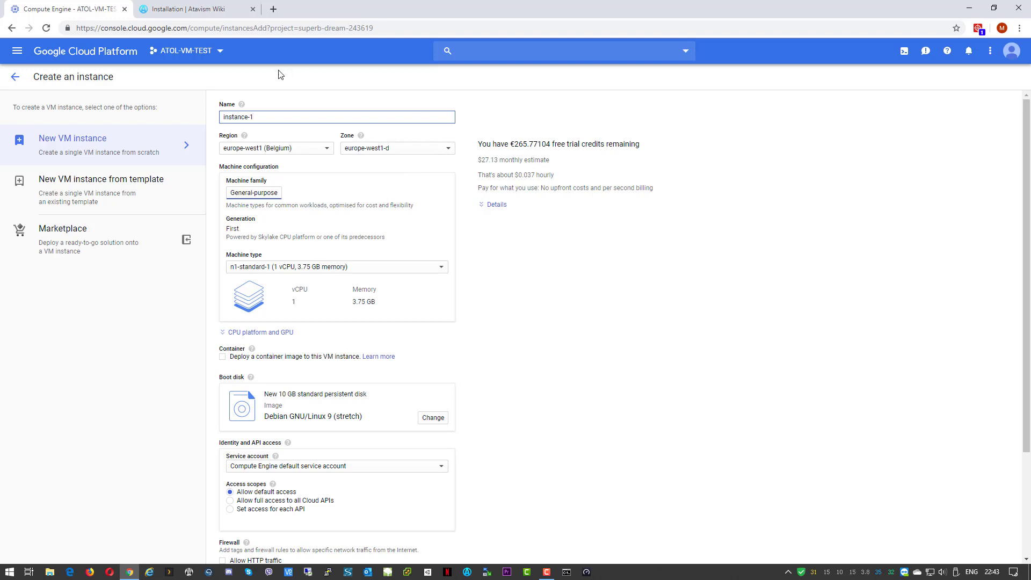
# Name the instance atavism-01 in region europe-west1 (Belgium), zone europe-west1-d
pyautogui.tripleClick(249, 117)
pyautogui.write('atavism-01')
pyautogui.click(327, 150)
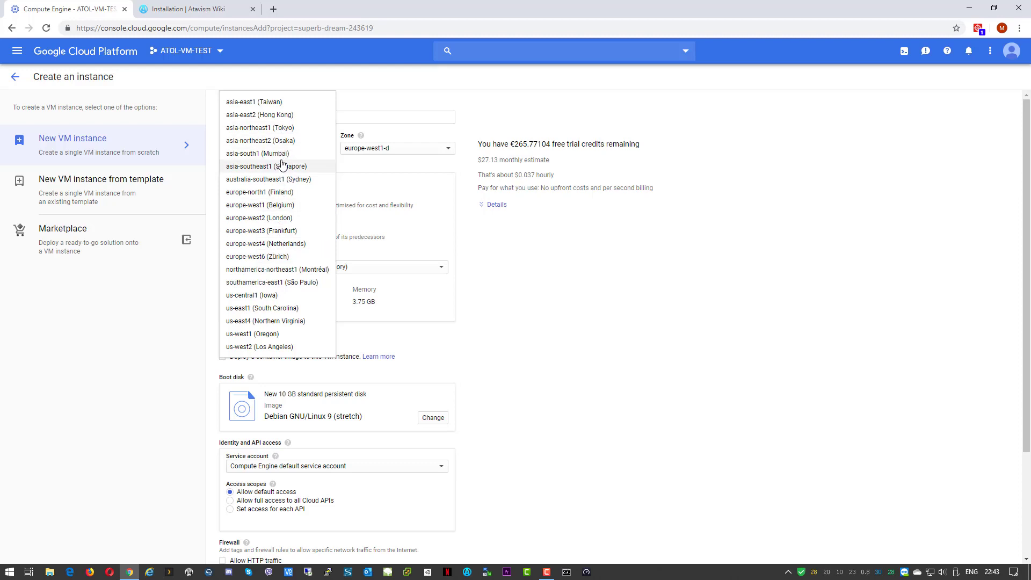
pyautogui.scroll(-3, 280, 165)
pyautogui.scroll(3, 281, 165)
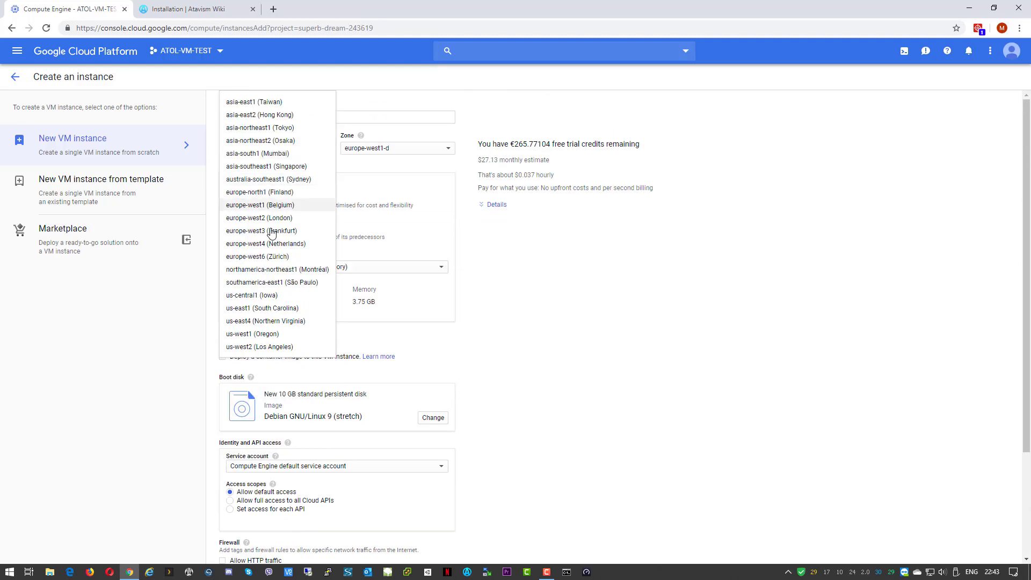
pyautogui.click(253, 206)
pyautogui.click(434, 156)
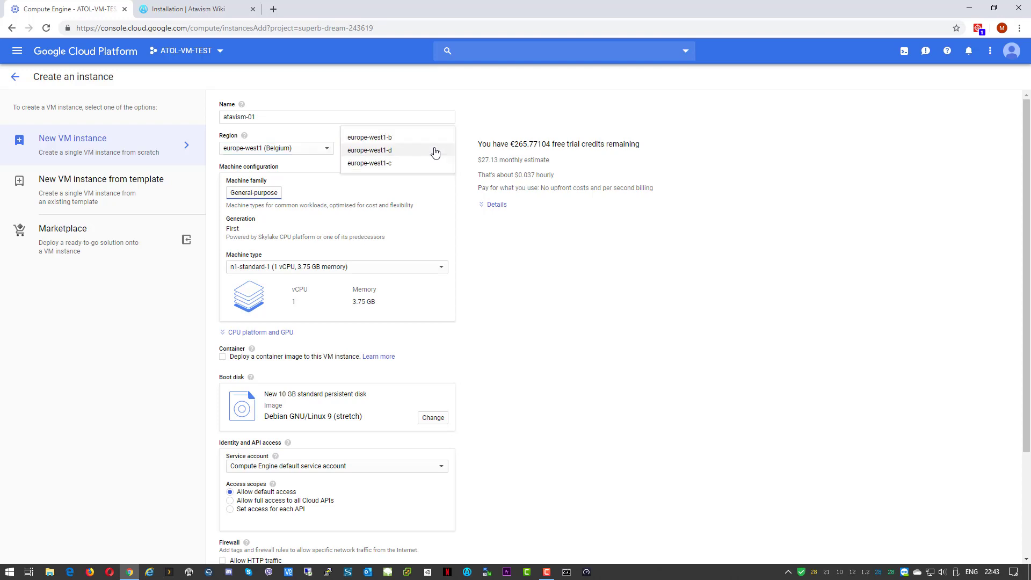
pyautogui.click(428, 153)
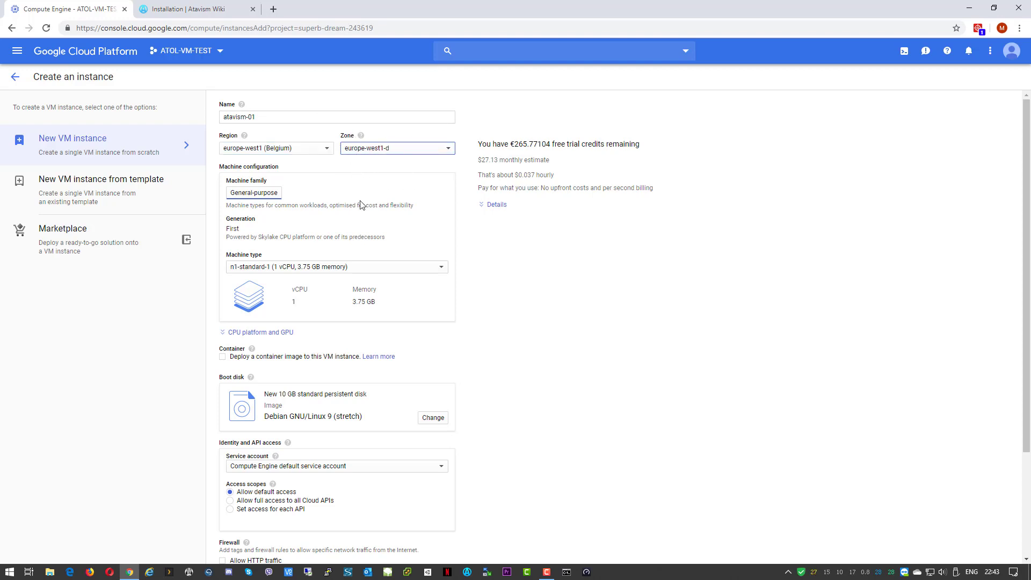
pyautogui.click(384, 271)
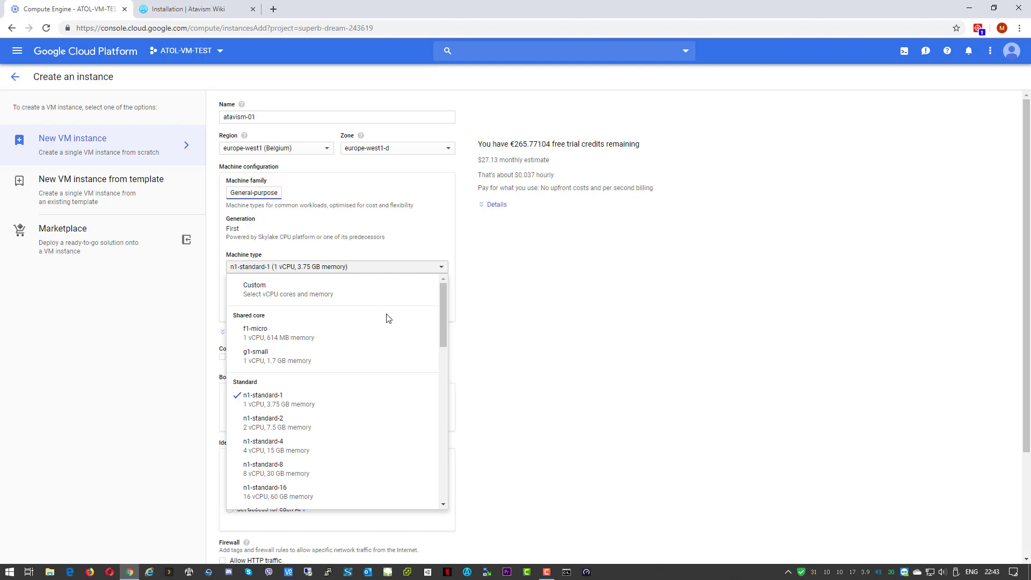
# Browse the machine types and keep n1-standard-1 (1 vCPU, 3.75 GB memory)
pyautogui.scroll(-1, 389, 319)
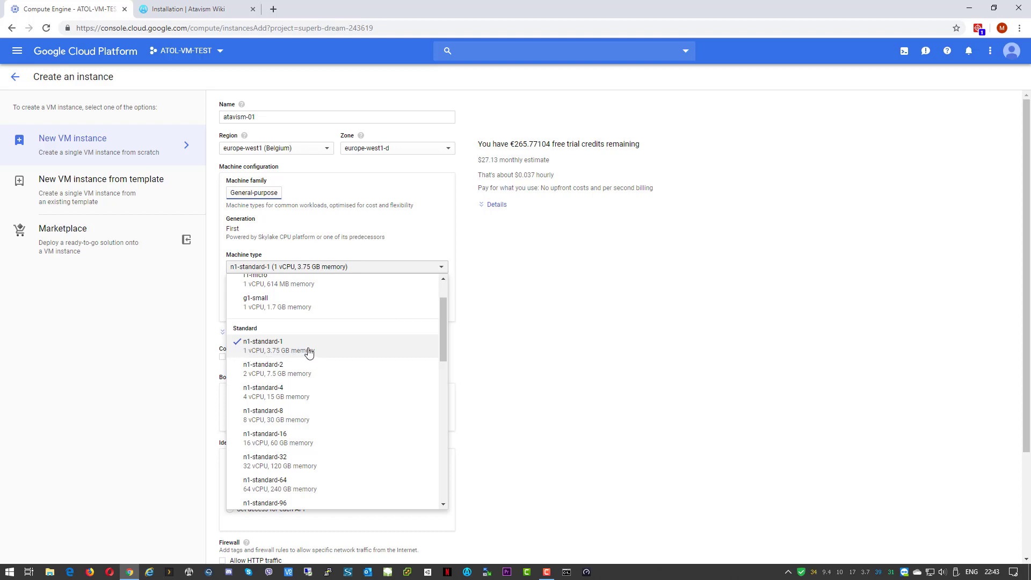
pyautogui.scroll(1, 322, 353)
pyautogui.scroll(1, 321, 352)
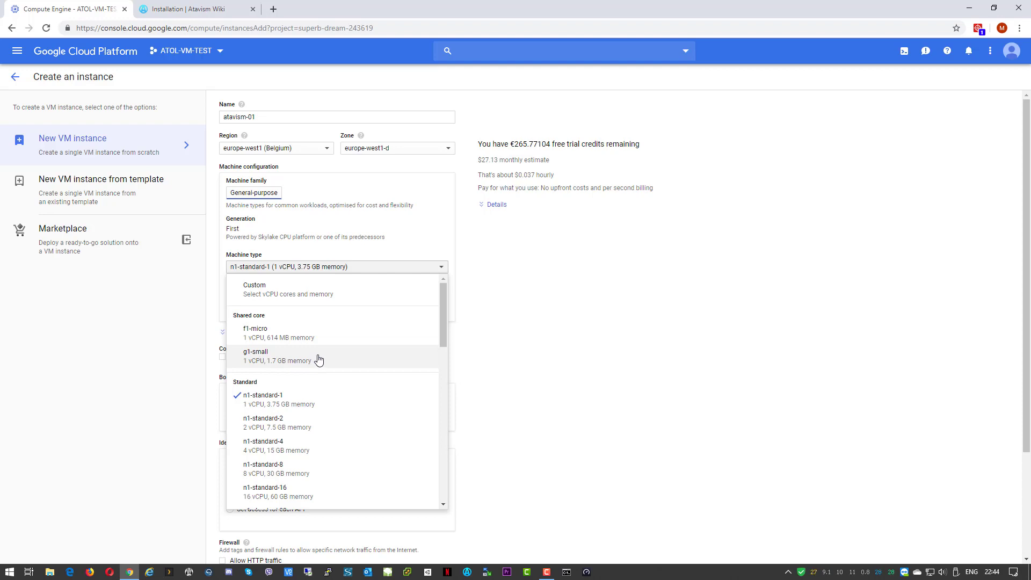
pyautogui.scroll(-3, 318, 360)
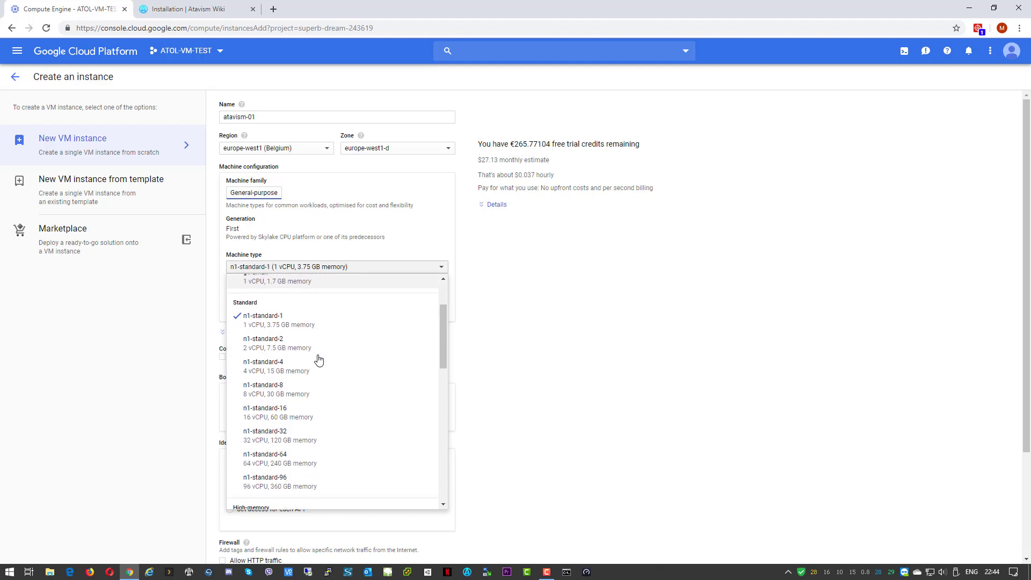
pyautogui.scroll(2, 309, 355)
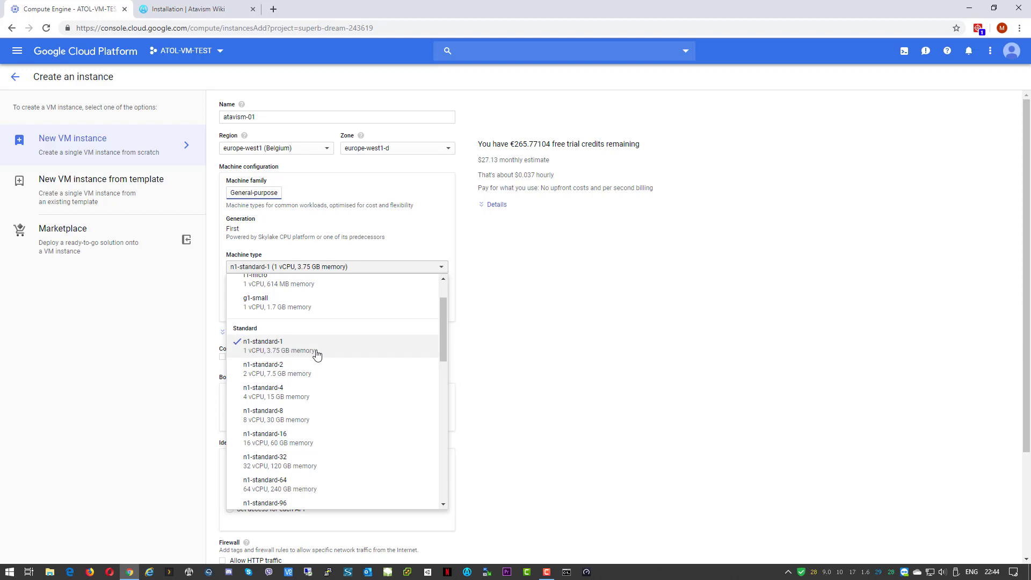
pyautogui.scroll(-9, 322, 354)
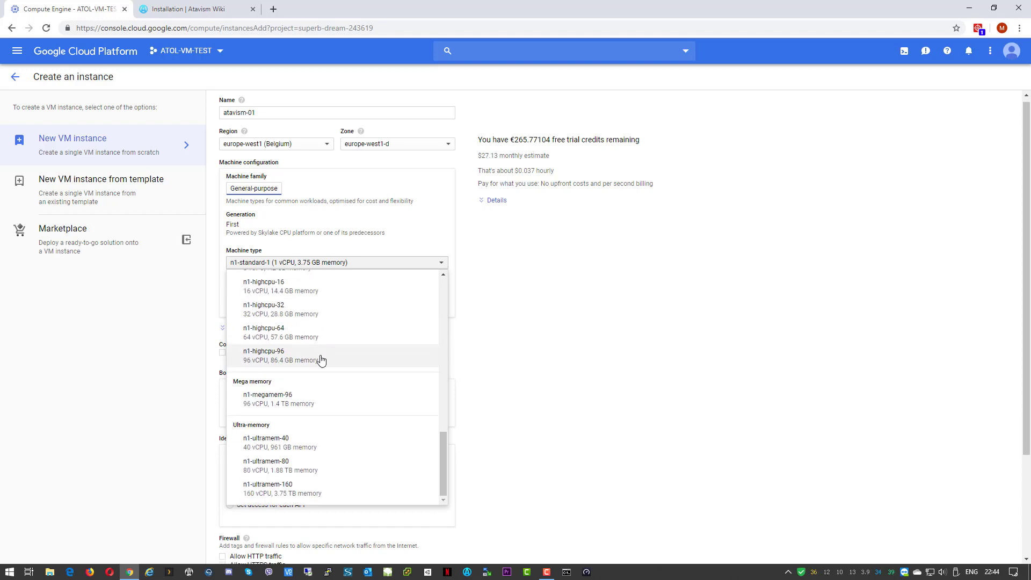
pyautogui.scroll(-1, 321, 359)
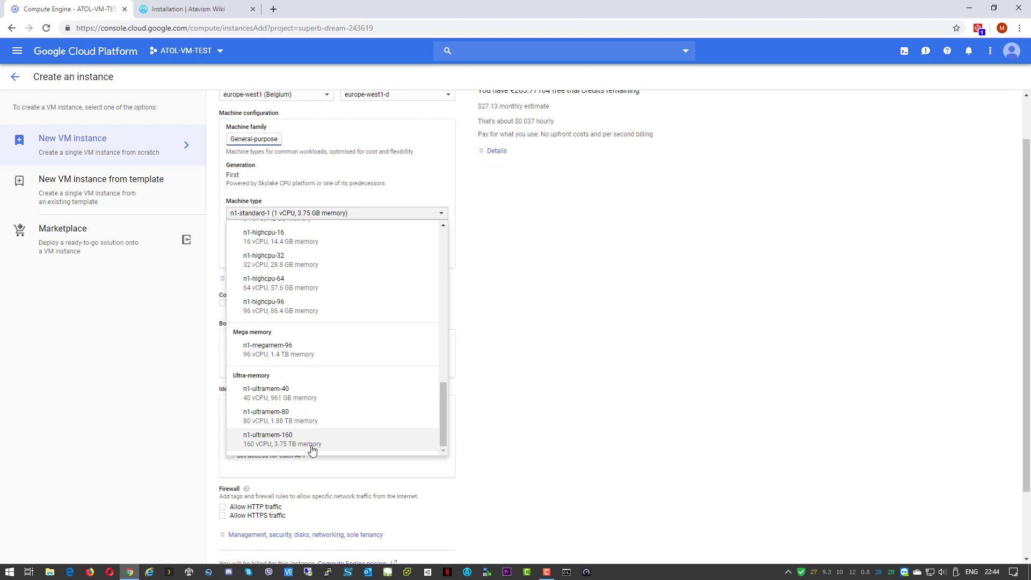
pyautogui.scroll(8, 373, 420)
pyautogui.scroll(5, 373, 421)
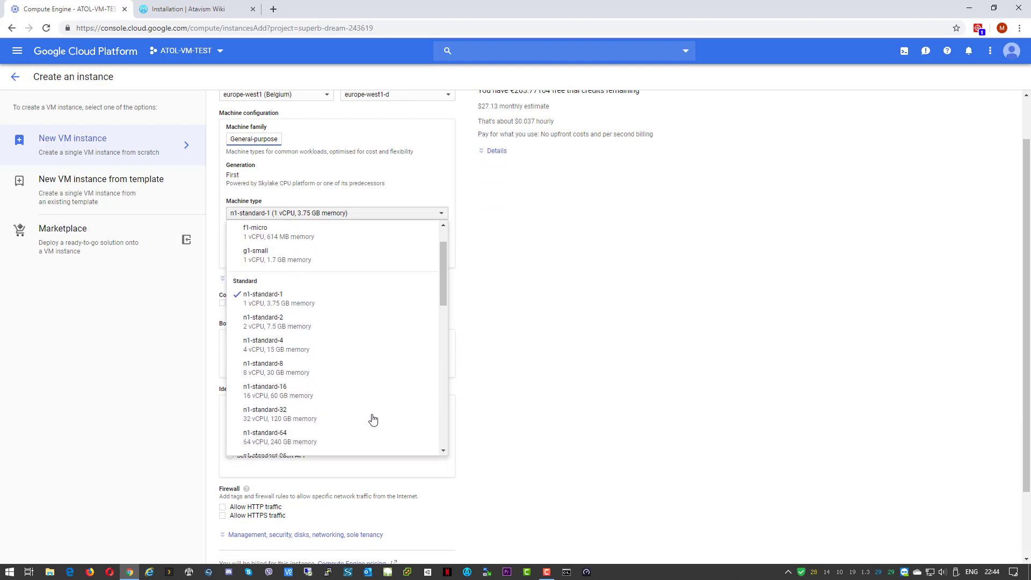
pyautogui.scroll(1, 672, 293)
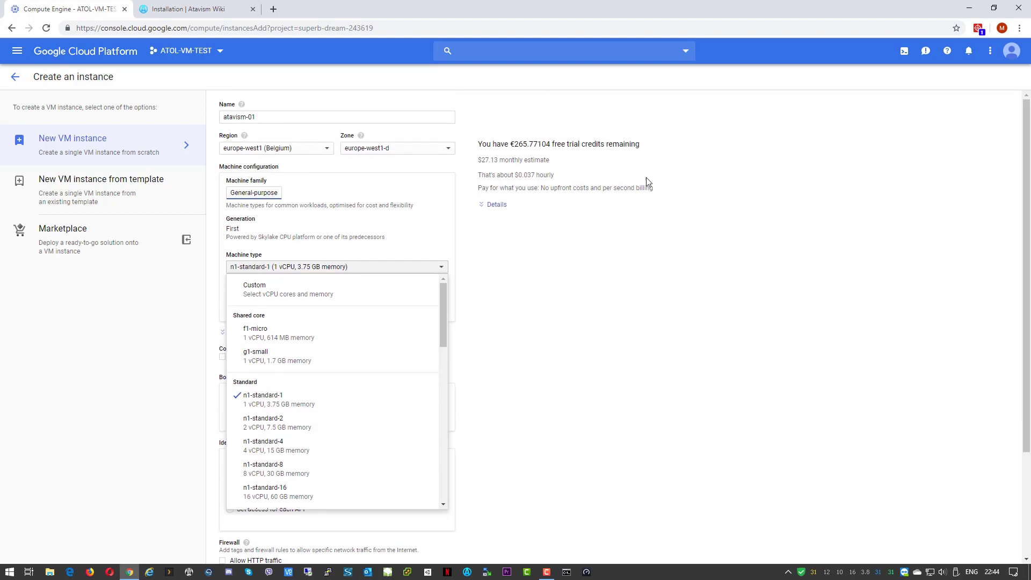
# Expand the cost estimate details showing $27.13 per month
pyautogui.click(495, 205)
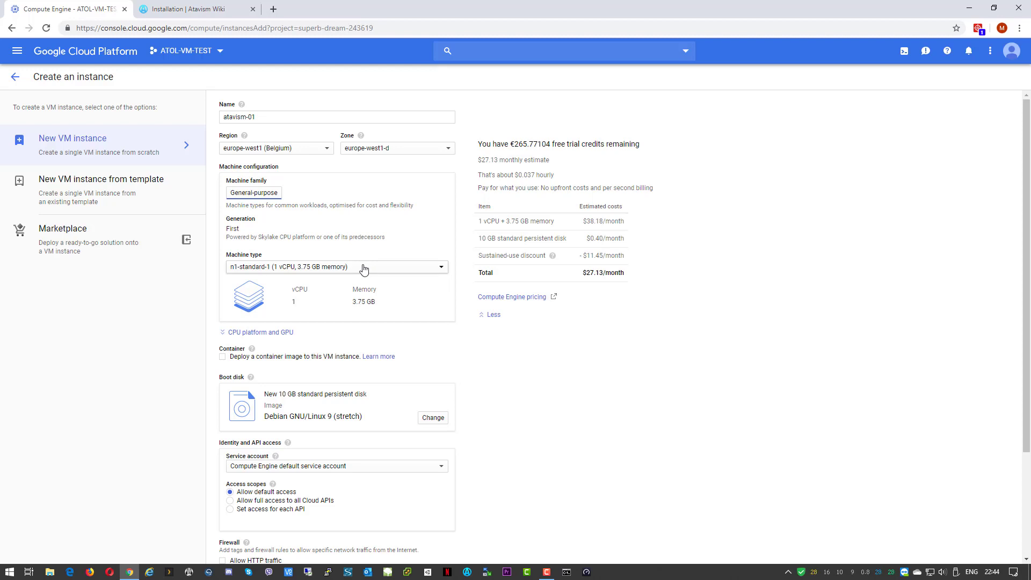
pyautogui.scroll(-2, 420, 225)
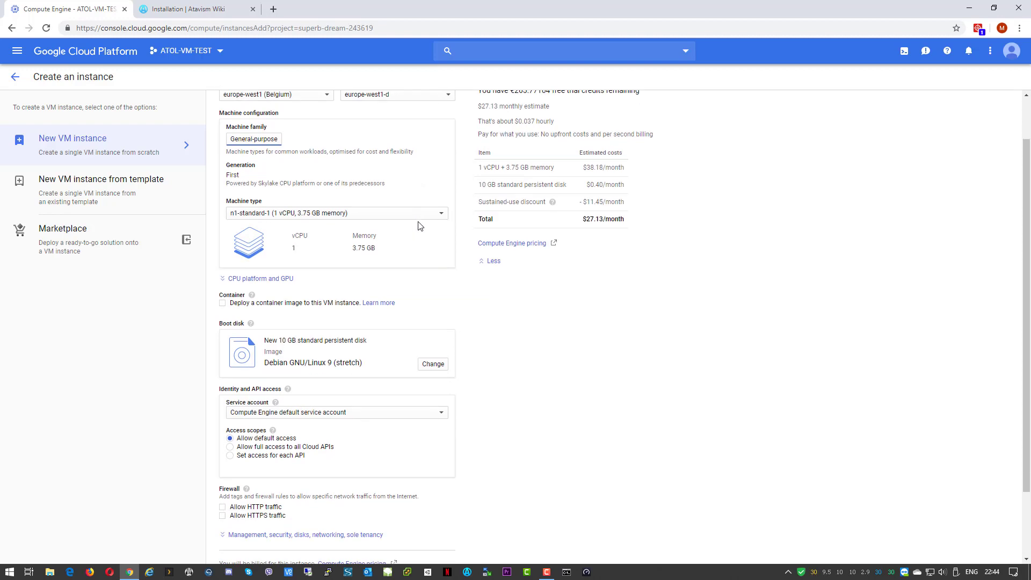
pyautogui.scroll(2, 584, 282)
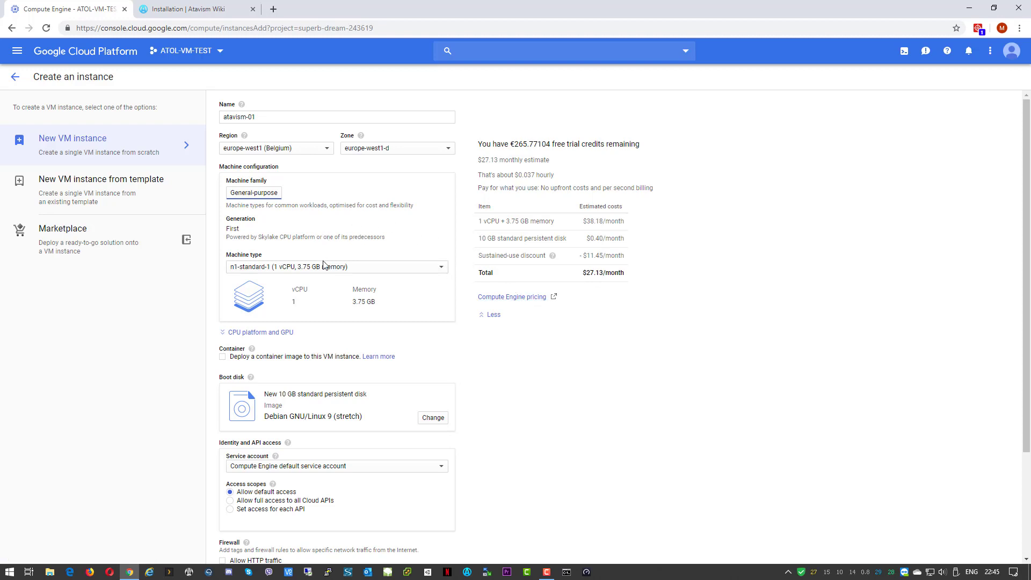
pyautogui.scroll(-1, 328, 266)
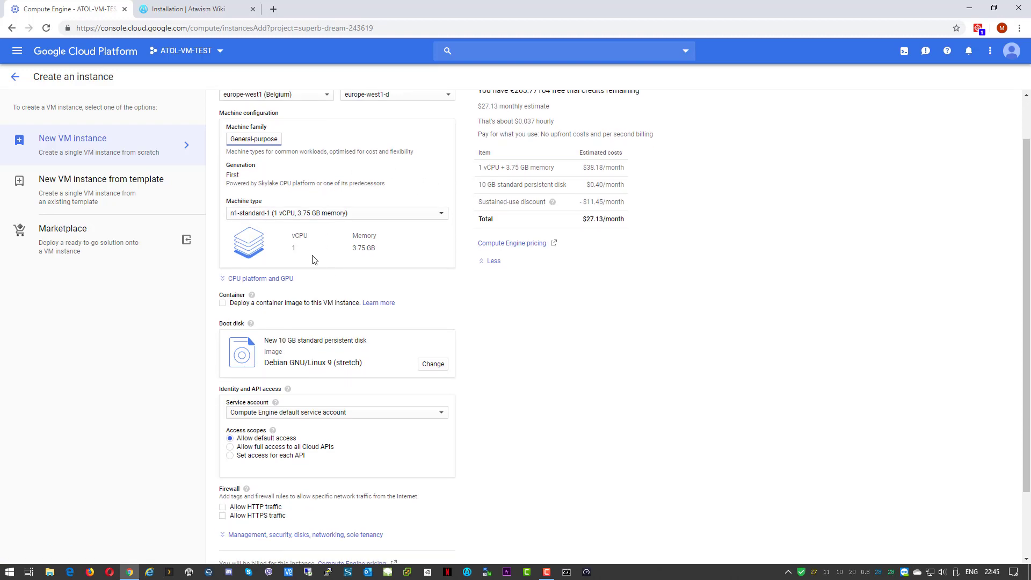
# Use a 10 GB SSD persistent boot disk with Ubuntu 18.04 LTS Minimal, raising the estimate to $28.43/month
pyautogui.click(434, 366)
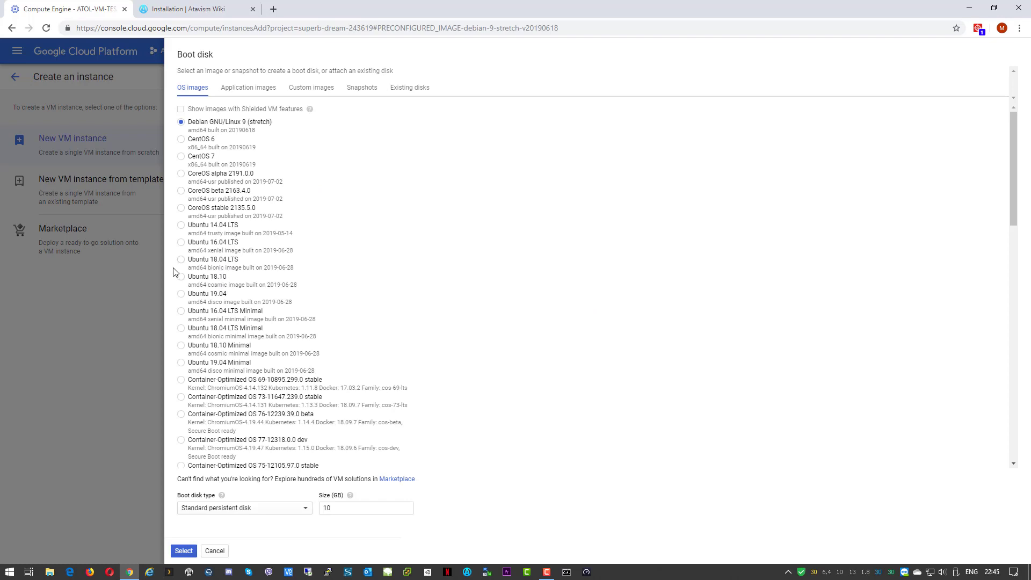
pyautogui.click(181, 331)
pyautogui.click(302, 511)
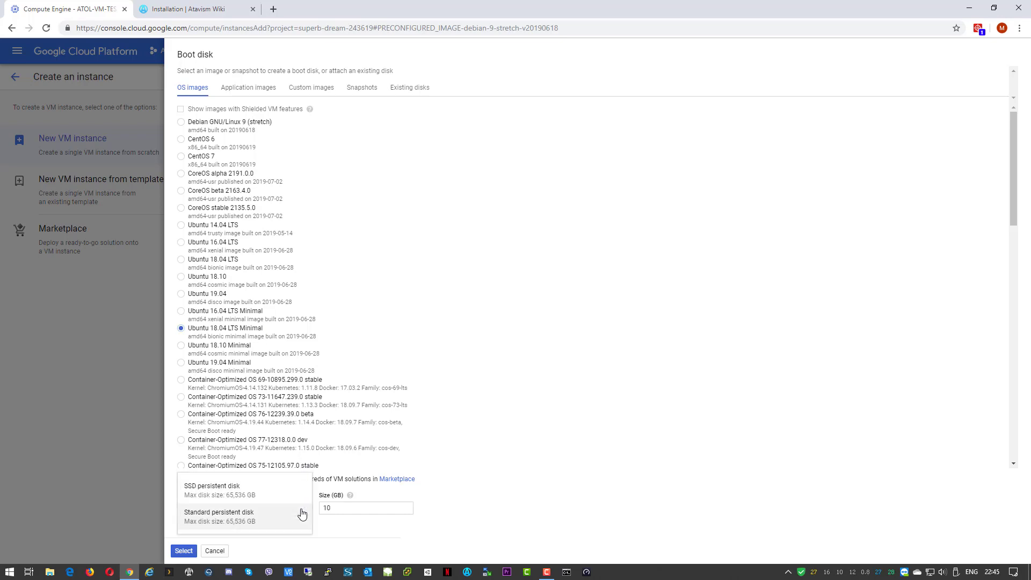
pyautogui.click(230, 497)
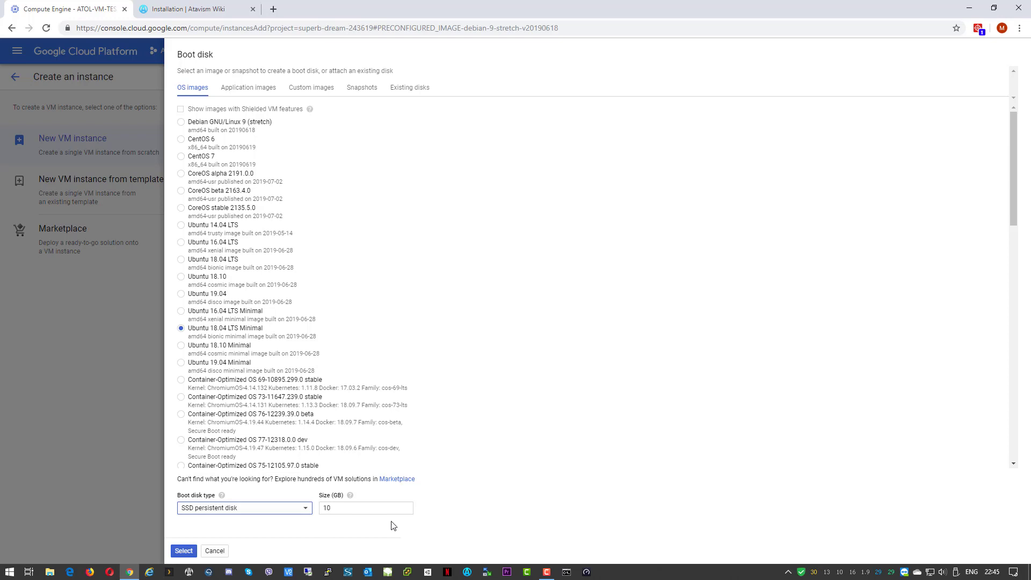
pyautogui.press('Tab')
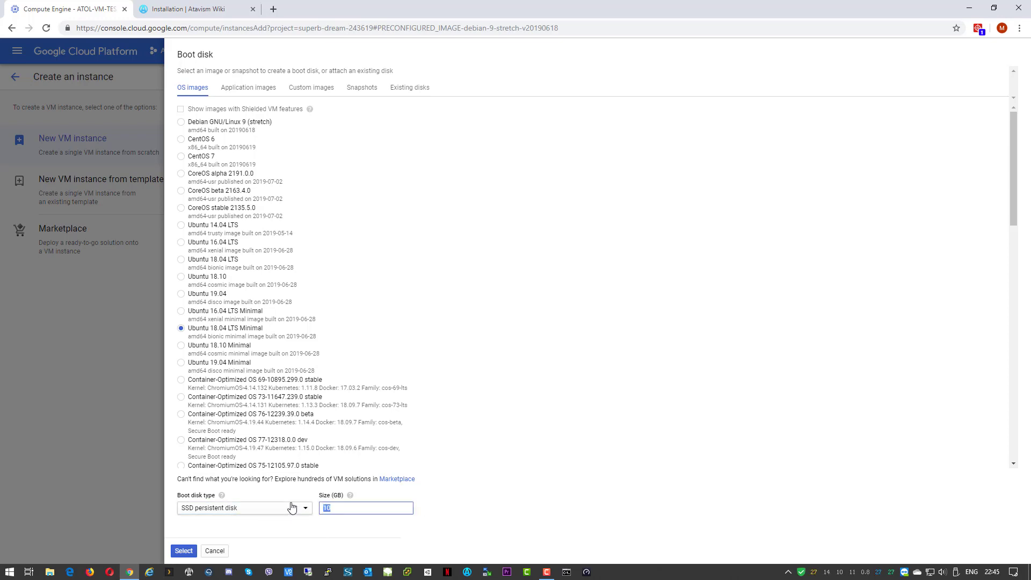
pyautogui.write('10')
pyautogui.press('BackSpace')
pyautogui.press('BackSpace')
pyautogui.click(708, 388)
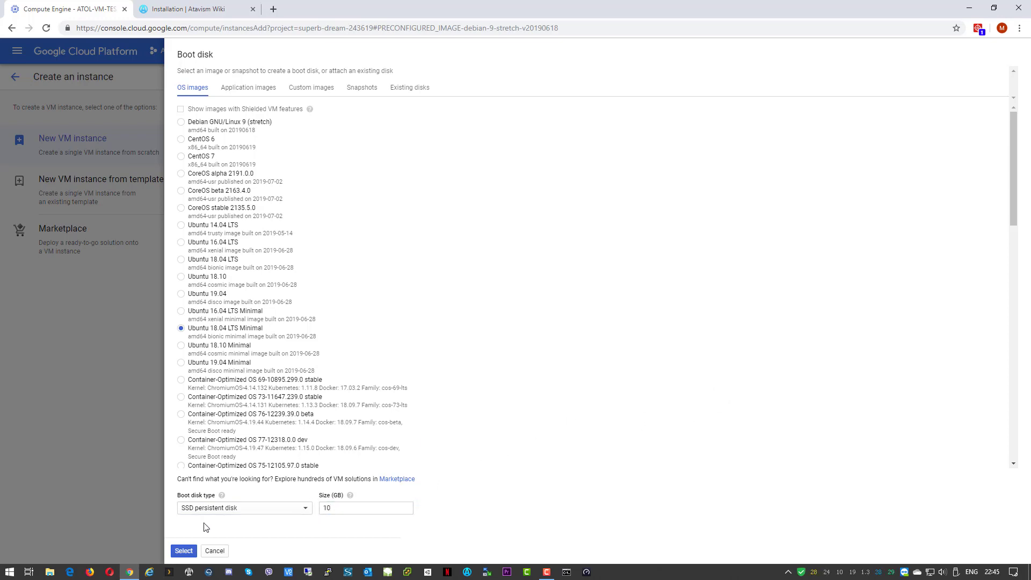
pyautogui.click(183, 551)
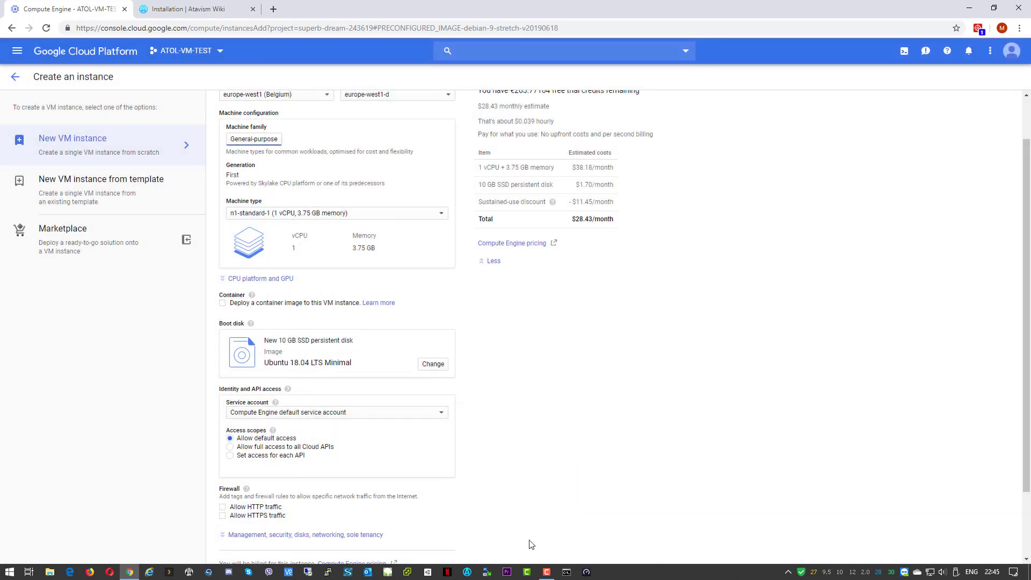
# Expand management, security and disk options and focus the empty SSH key box under Security
pyautogui.scroll(-1, 502, 358)
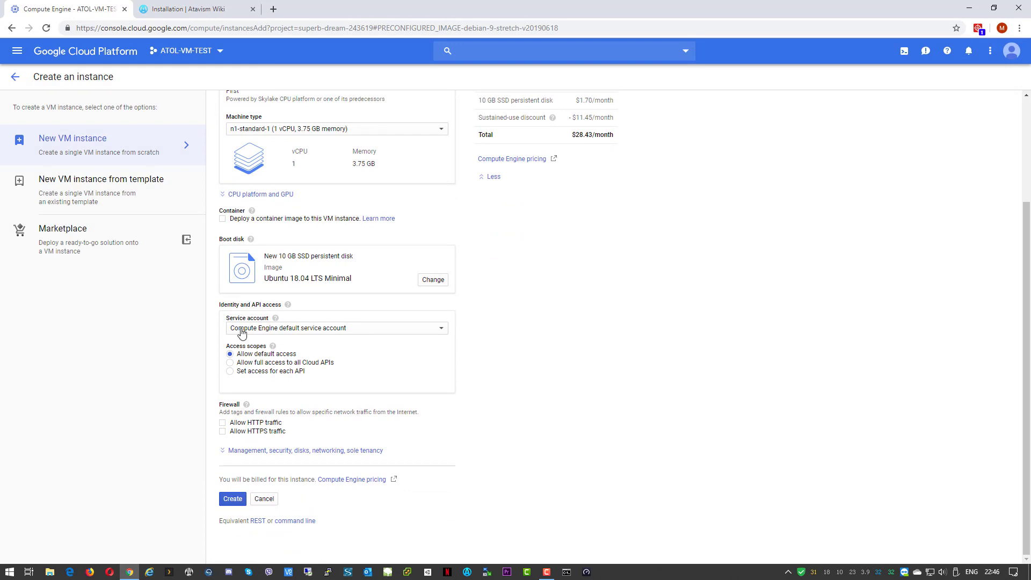
pyautogui.click(248, 455)
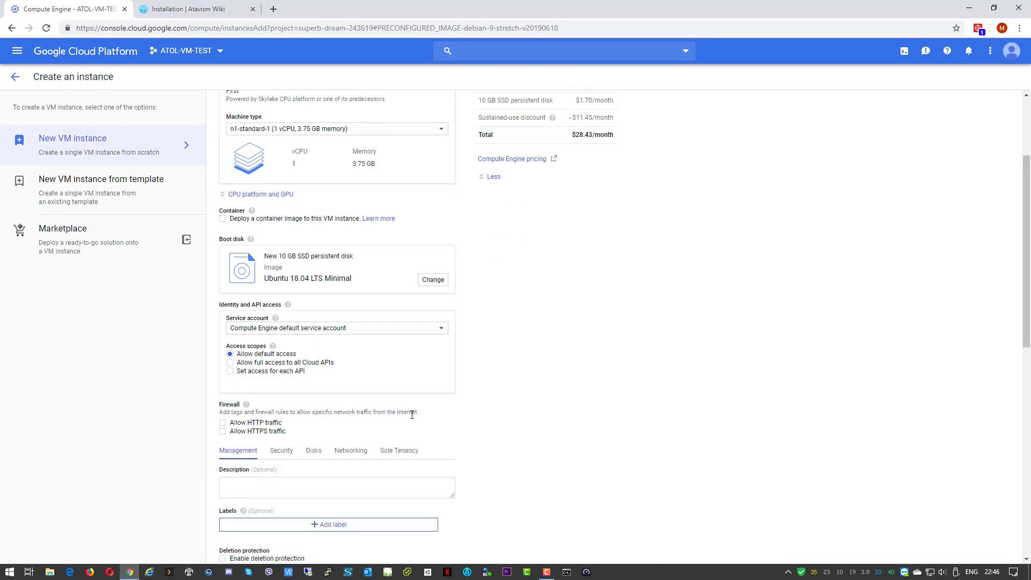
pyautogui.scroll(-3, 425, 411)
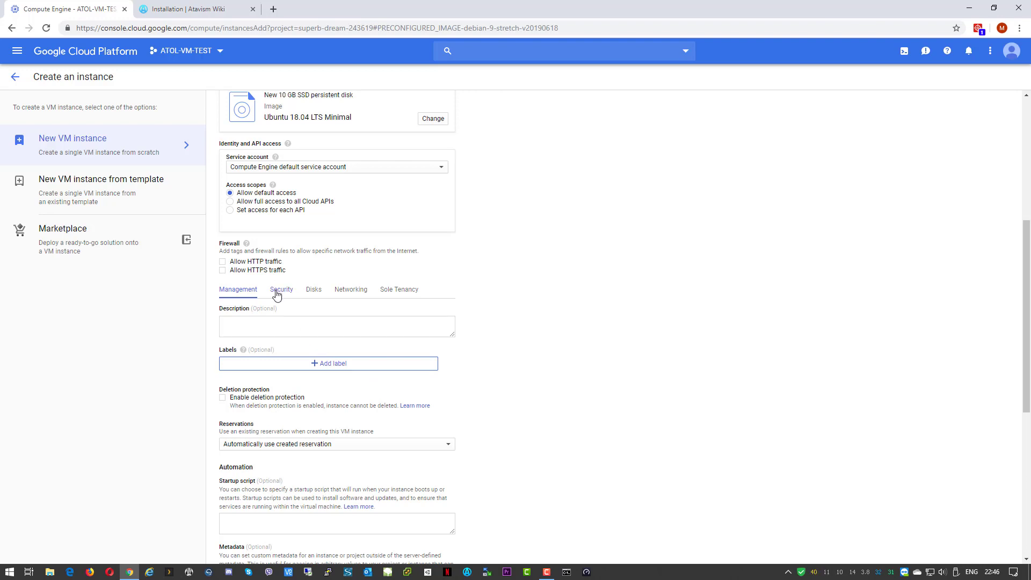
pyautogui.click(277, 294)
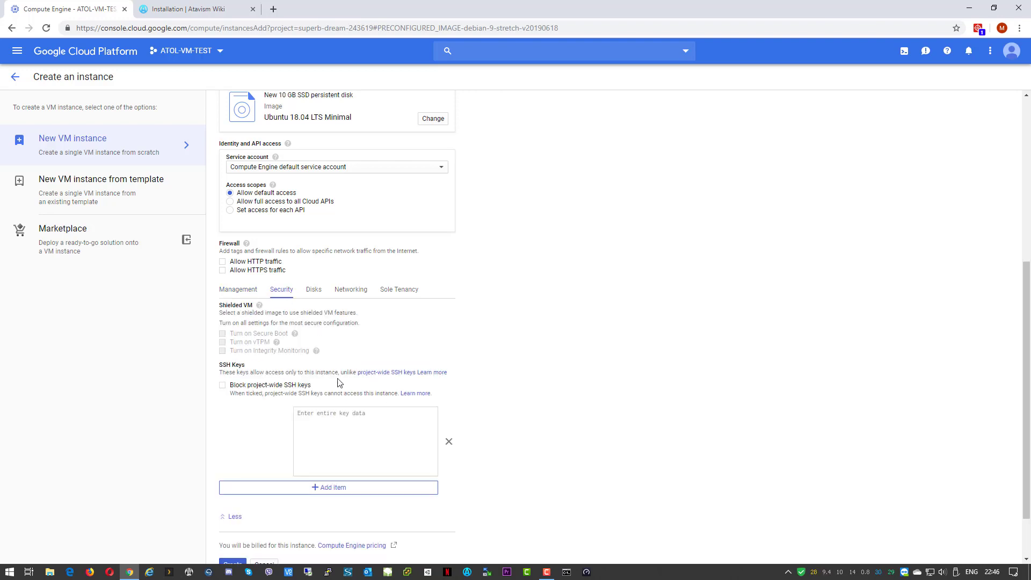
pyautogui.click(344, 437)
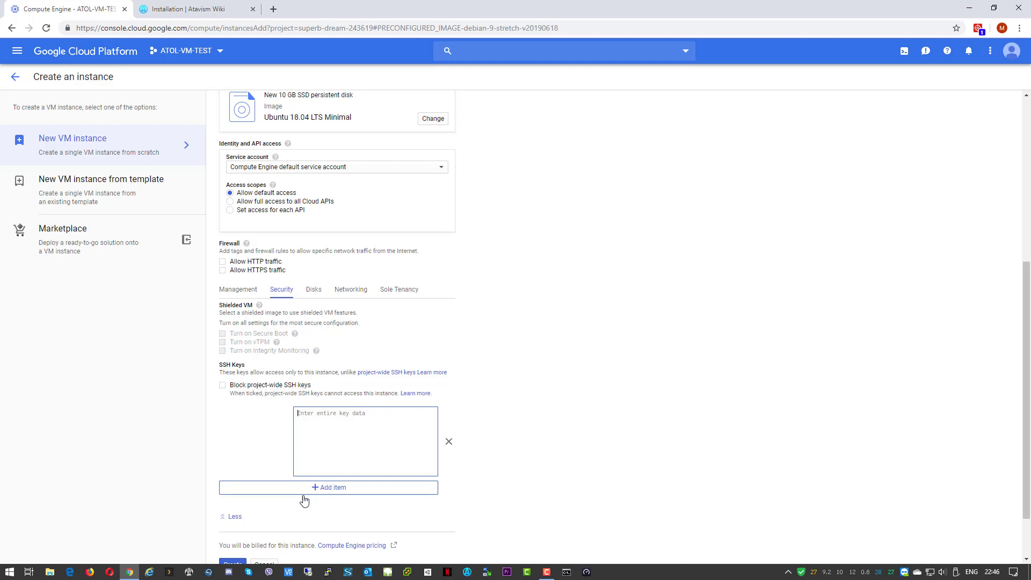
# Launch PuTTYgen, generate a 2048-bit RSA key pair, and set its comment to atavism
pyautogui.rightClick(329, 573)
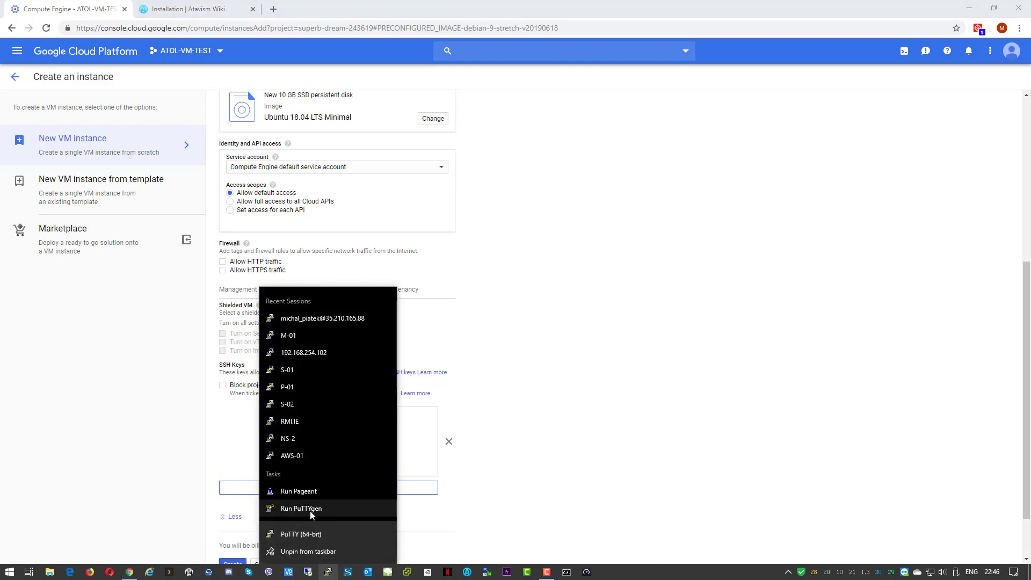
pyautogui.click(334, 510)
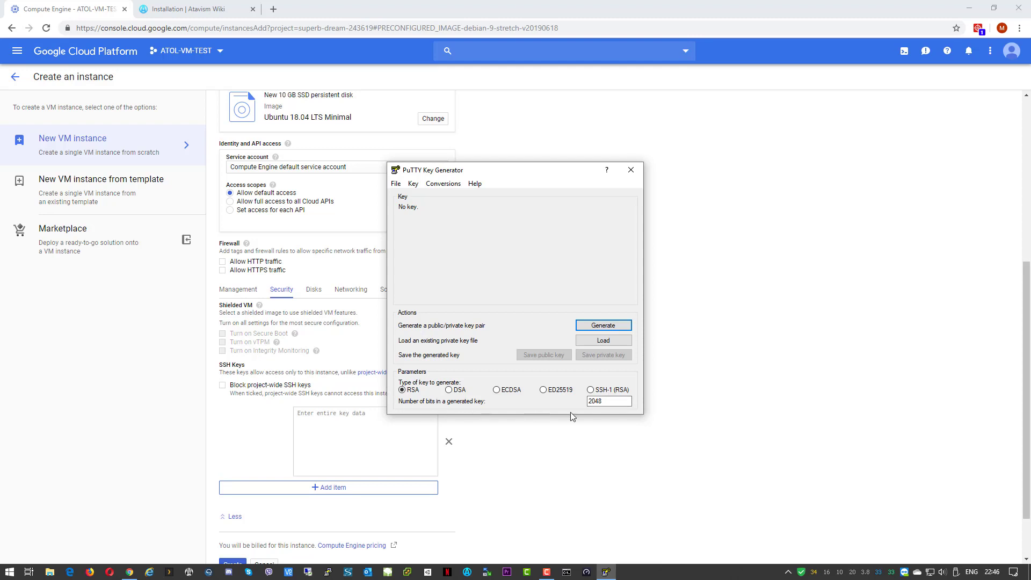
pyautogui.click(599, 327)
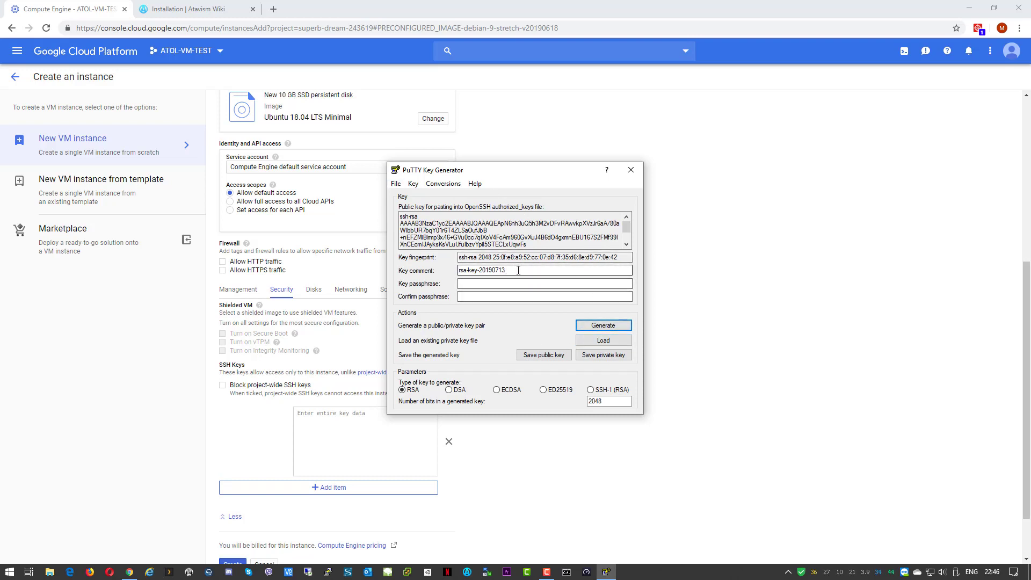
pyautogui.moveTo(509, 270); pyautogui.dragTo(411, 273)
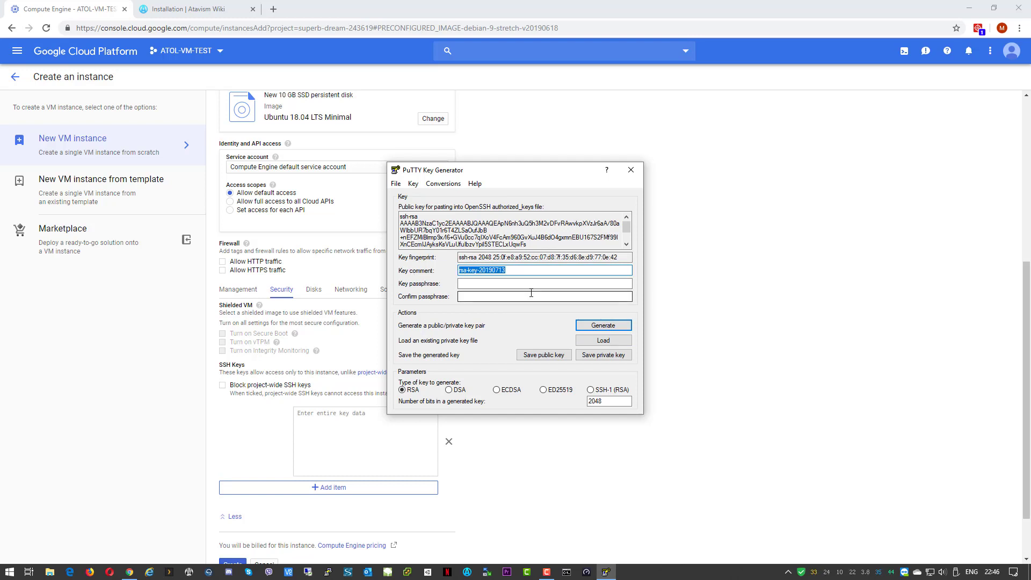
pyautogui.write('atavism')
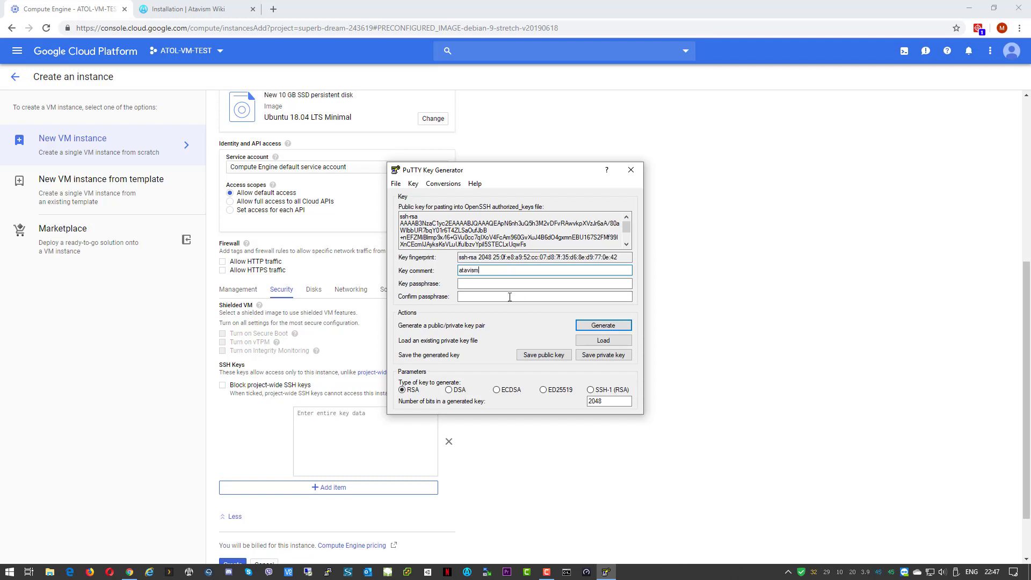
pyautogui.click(494, 282)
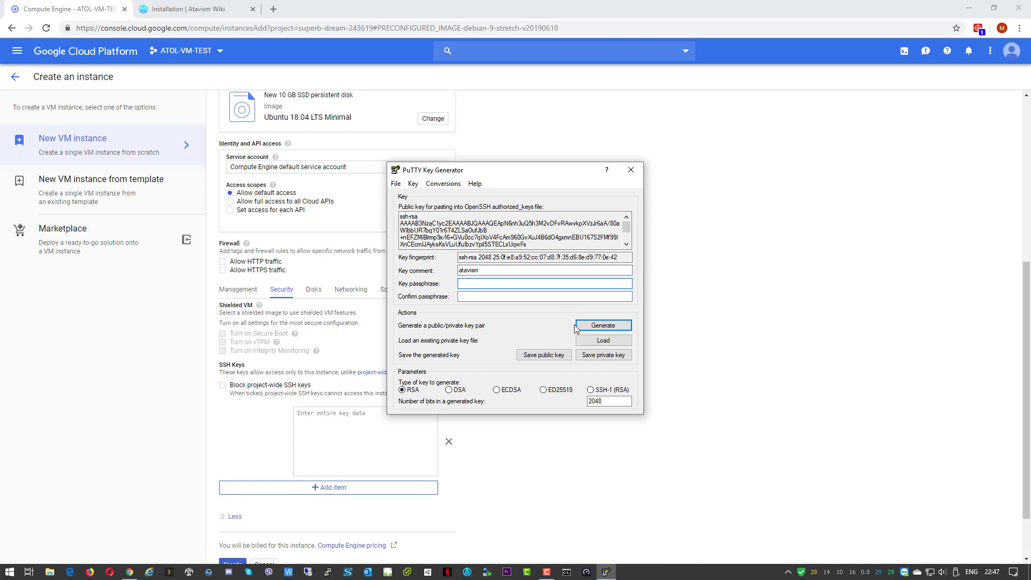
# Save the private key without a passphrase as GOOGLE-Cloud-Key on the Desktop
pyautogui.click(596, 359)
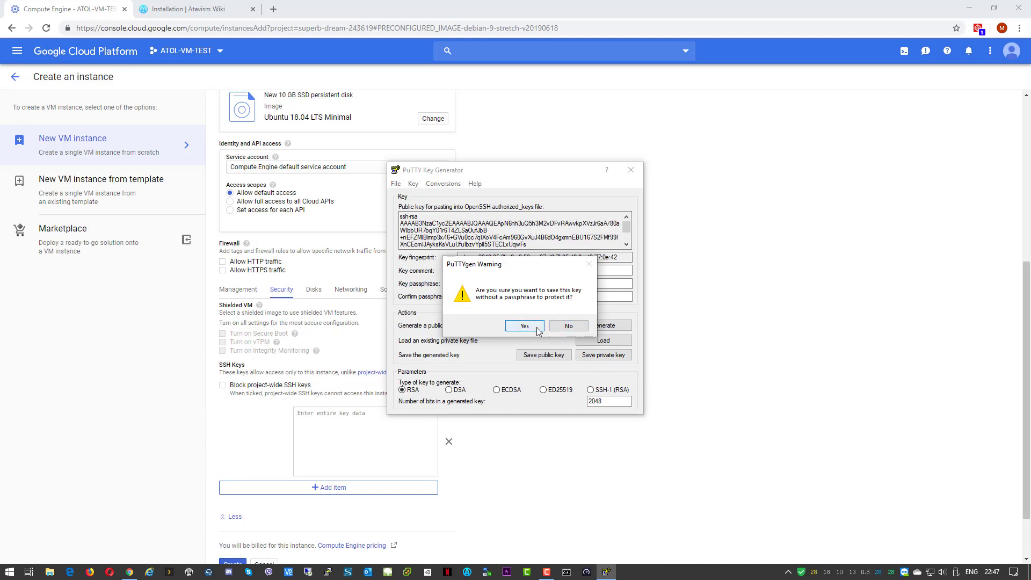
pyautogui.click(524, 326)
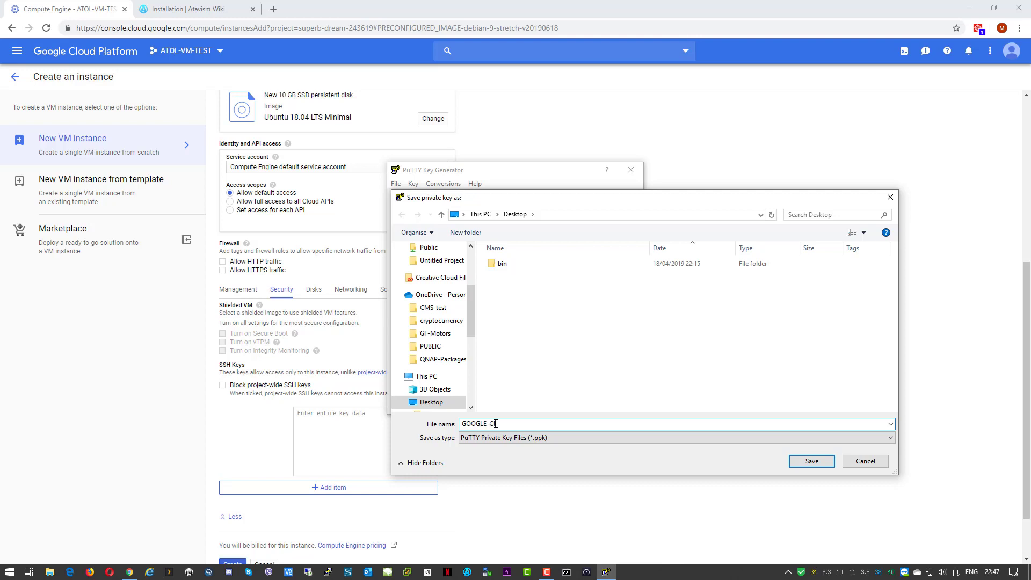
pyautogui.write('ud-Key')
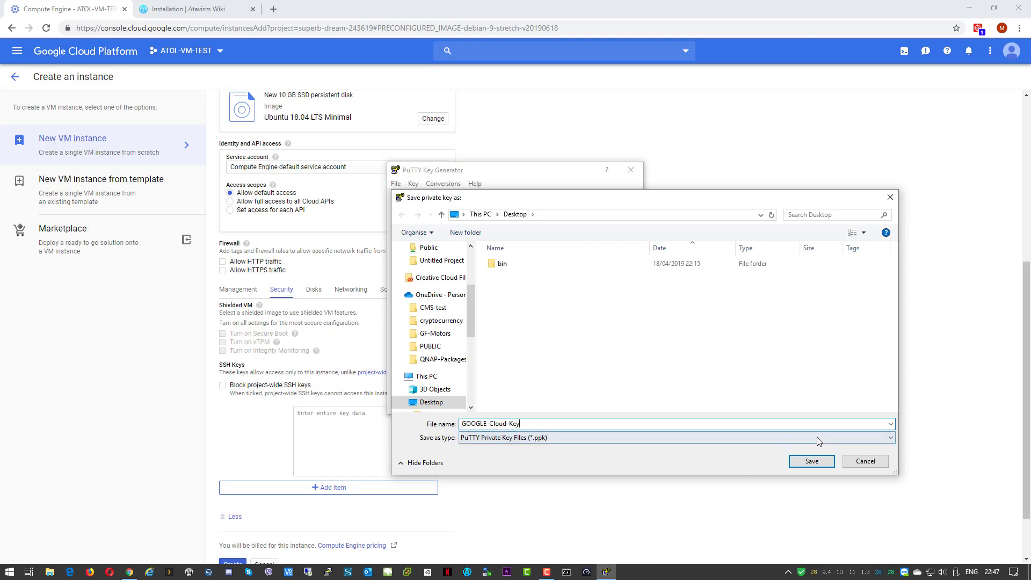
pyautogui.click(822, 463)
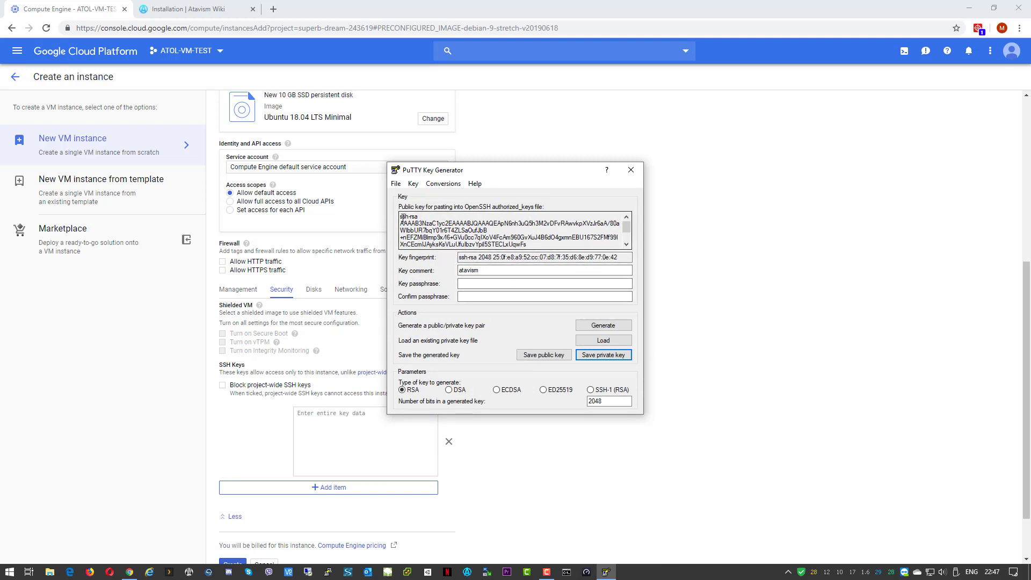
# Paste the copied public key into the SSH key box and create atavism-01
pyautogui.moveTo(400, 217); pyautogui.dragTo(626, 270)
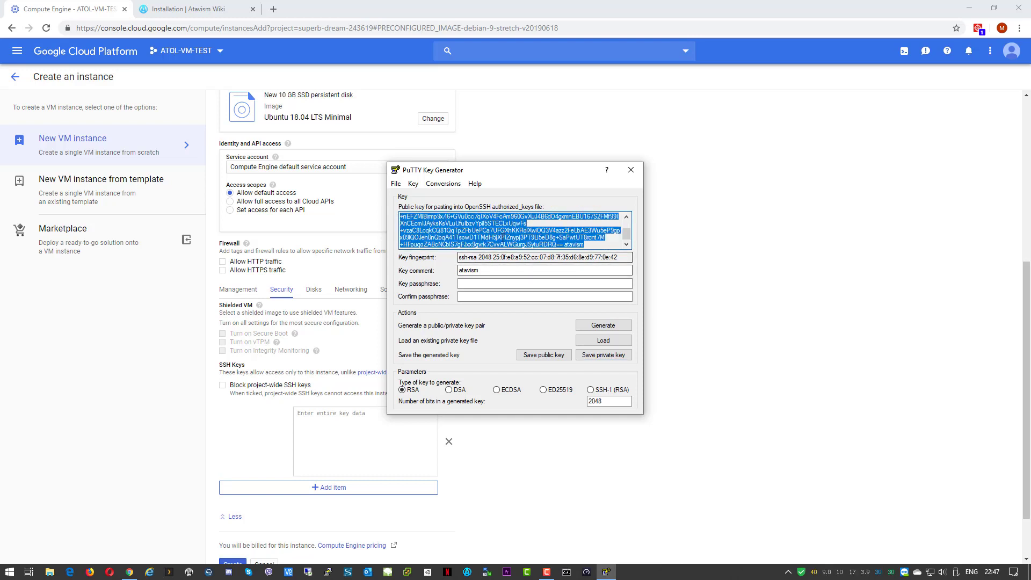
pyautogui.rightClick(503, 240)
pyautogui.click(542, 273)
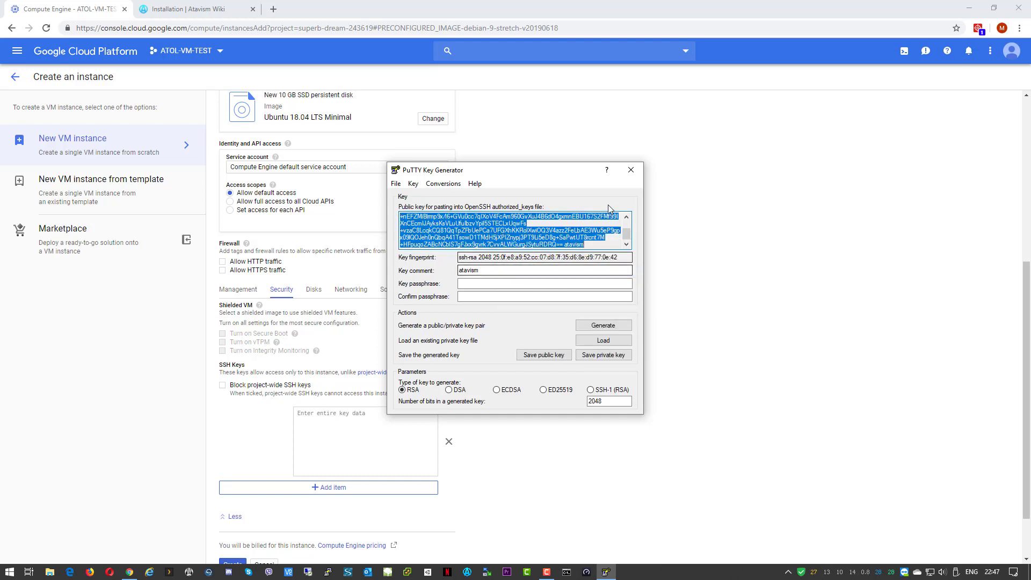
pyautogui.click(632, 170)
pyautogui.rightClick(360, 433)
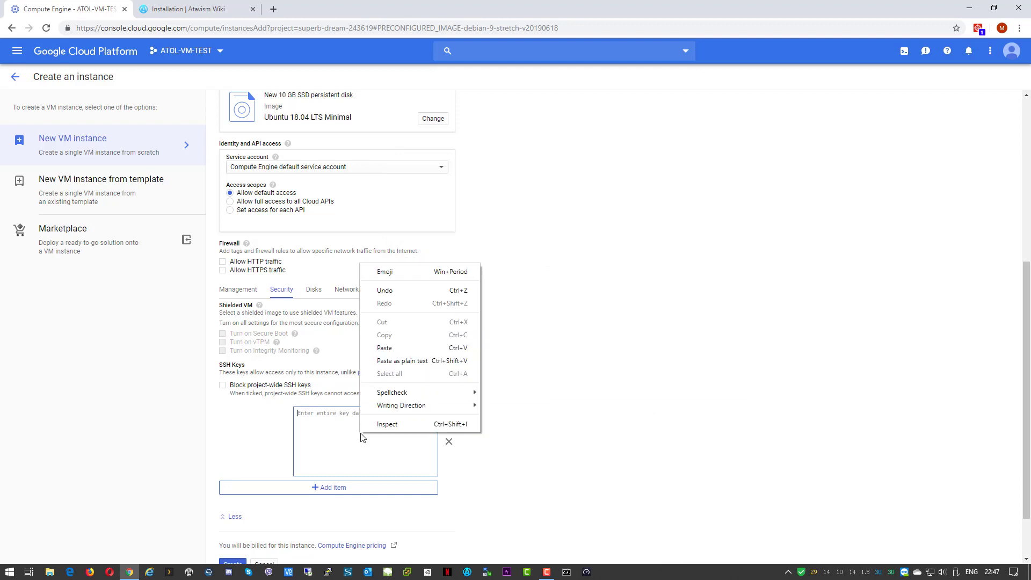
pyautogui.click(400, 348)
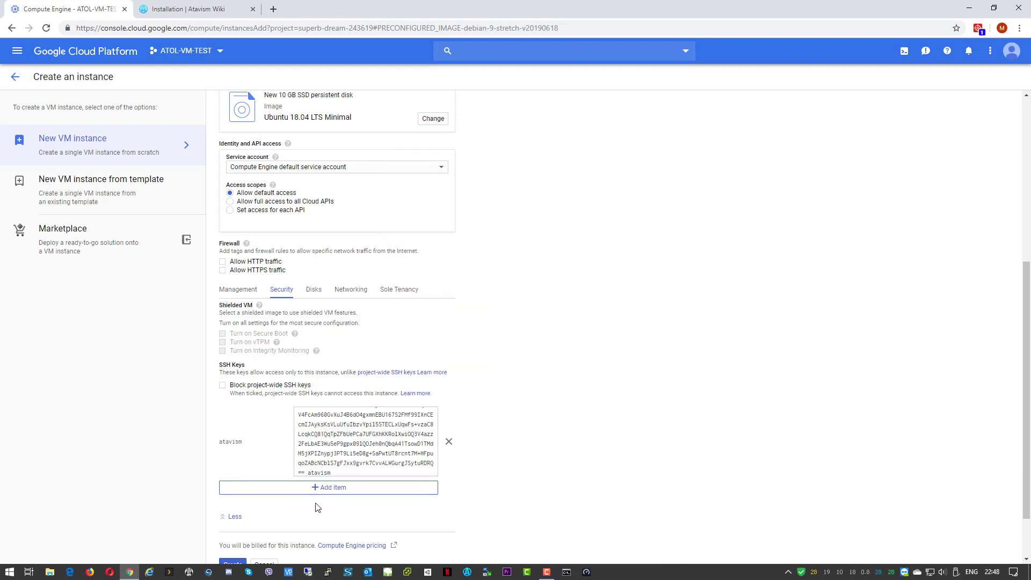
pyautogui.scroll(-1, 579, 382)
pyautogui.scroll(-1, 579, 382)
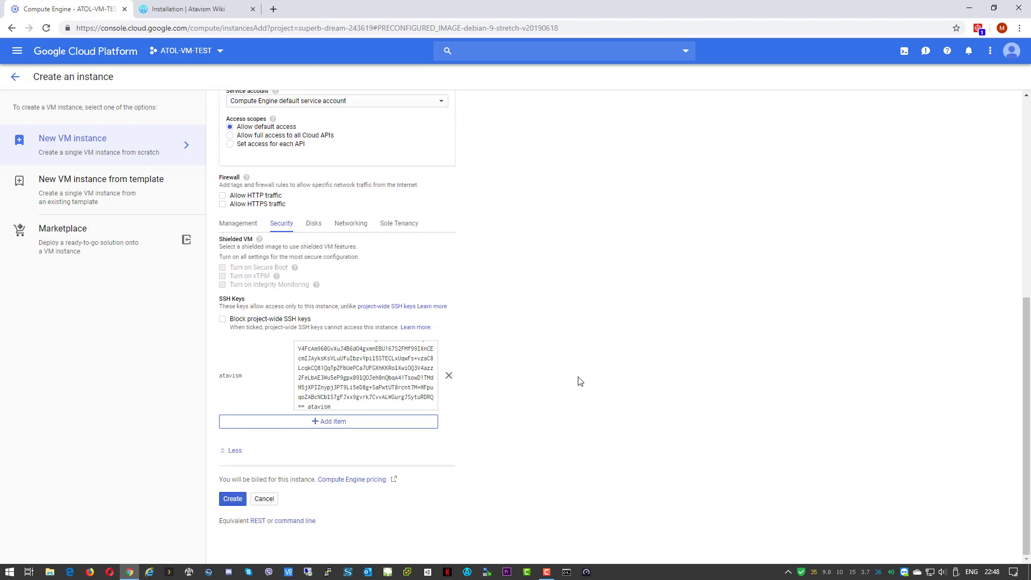
pyautogui.click(234, 499)
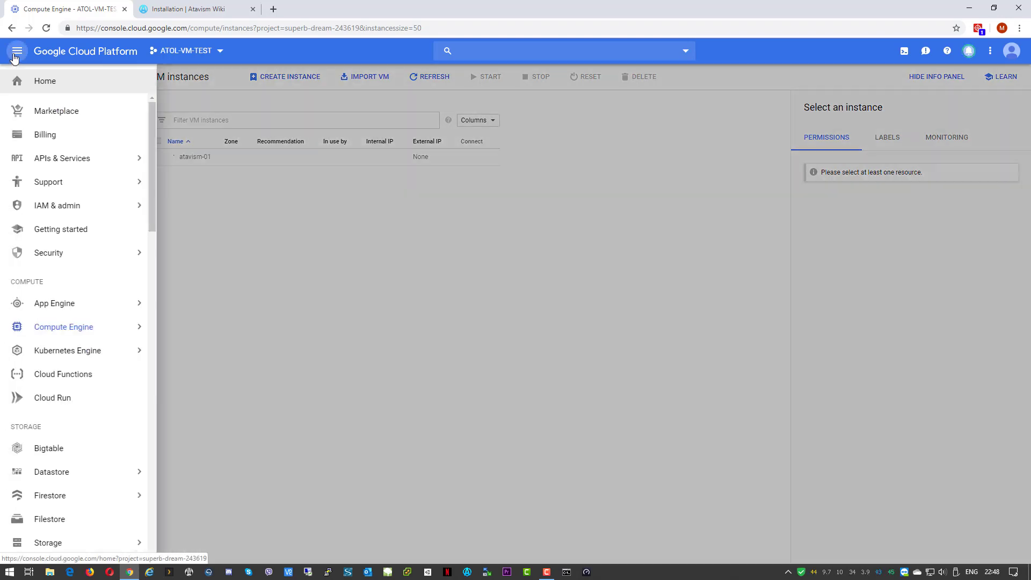
# Navigate to VPC network > Firewall rules, which lists only default-allow-internal
pyautogui.click(14, 56)
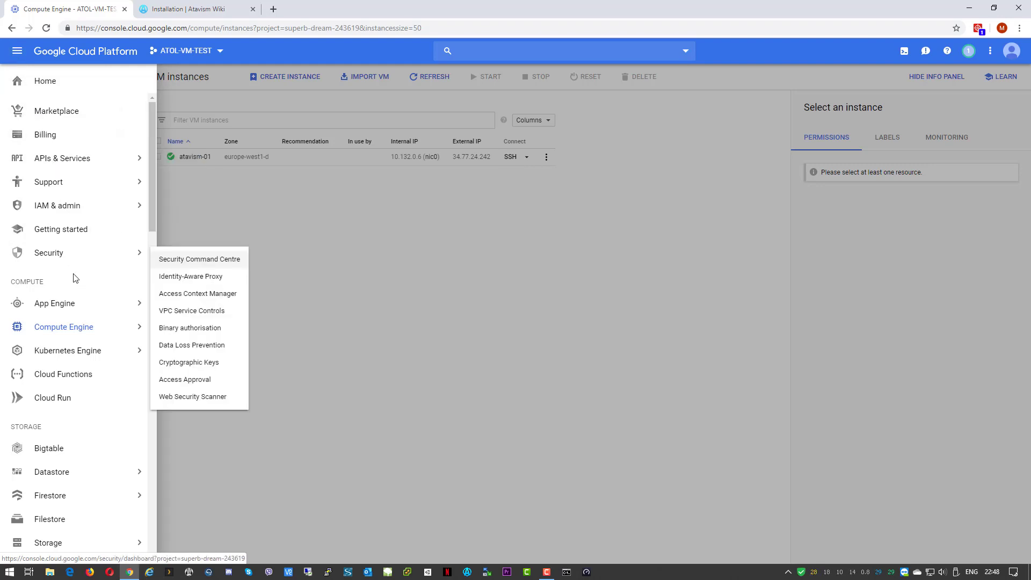
pyautogui.scroll(-4, 69, 351)
pyautogui.scroll(-2, 69, 356)
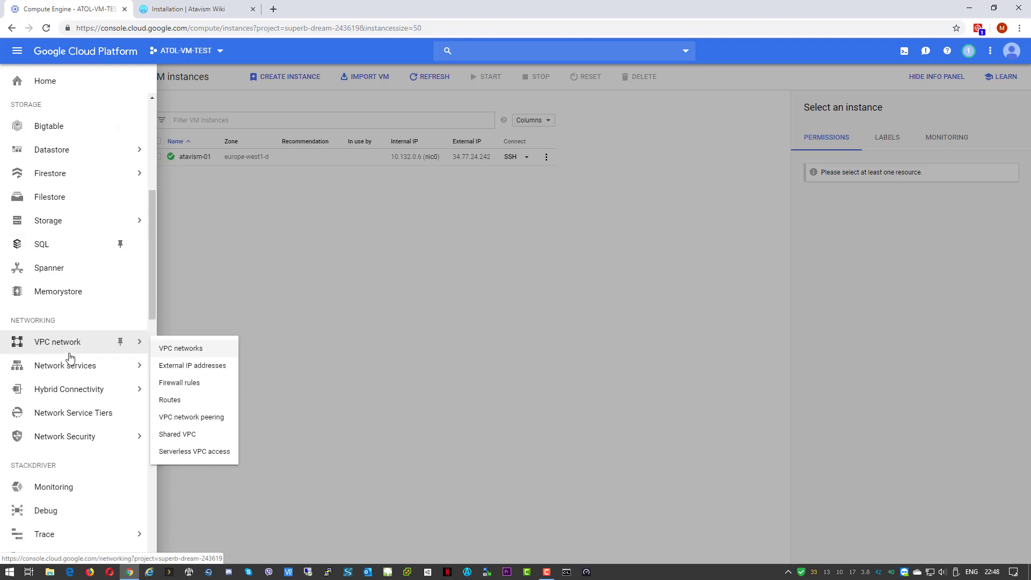
pyautogui.moveTo(107, 370)
pyautogui.moveTo(39, 346)
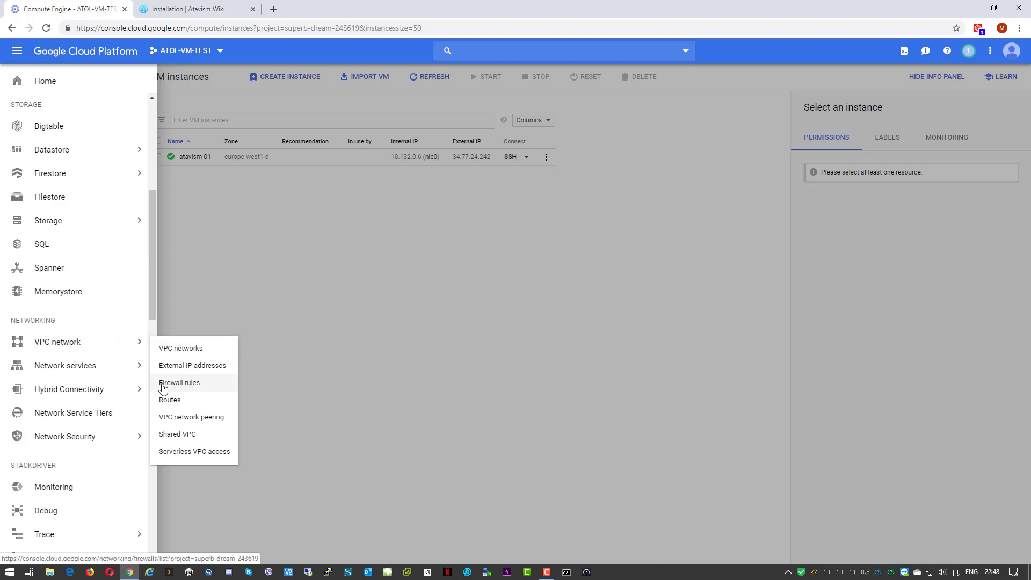
pyautogui.click(205, 385)
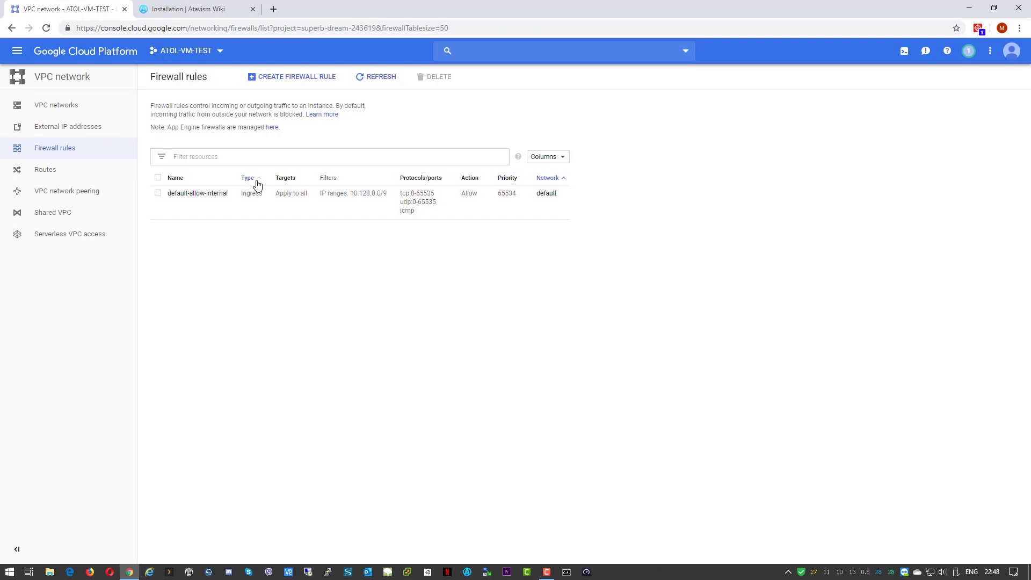
# Start a new firewall rule and check the wiki's Atavism ports, such as 5040:5060/tcp
pyautogui.click(269, 79)
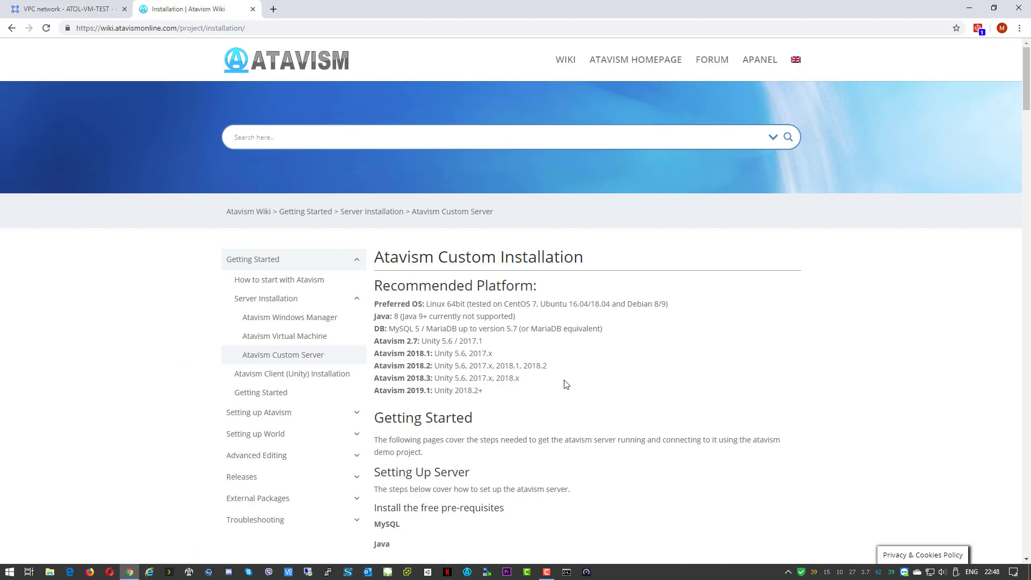
pyautogui.scroll(-8, 566, 384)
pyautogui.scroll(-20, 567, 384)
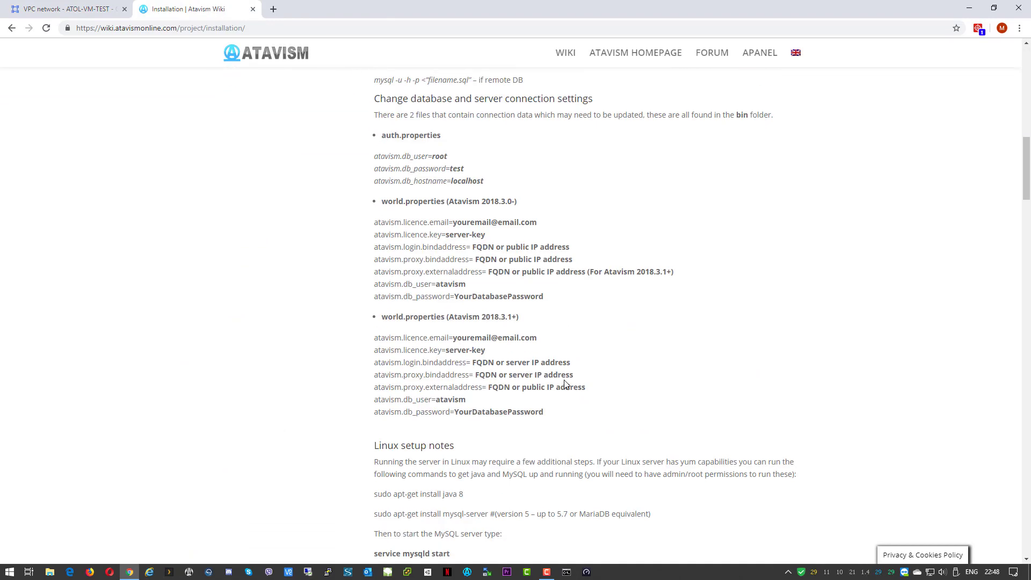
pyautogui.scroll(-20, 565, 381)
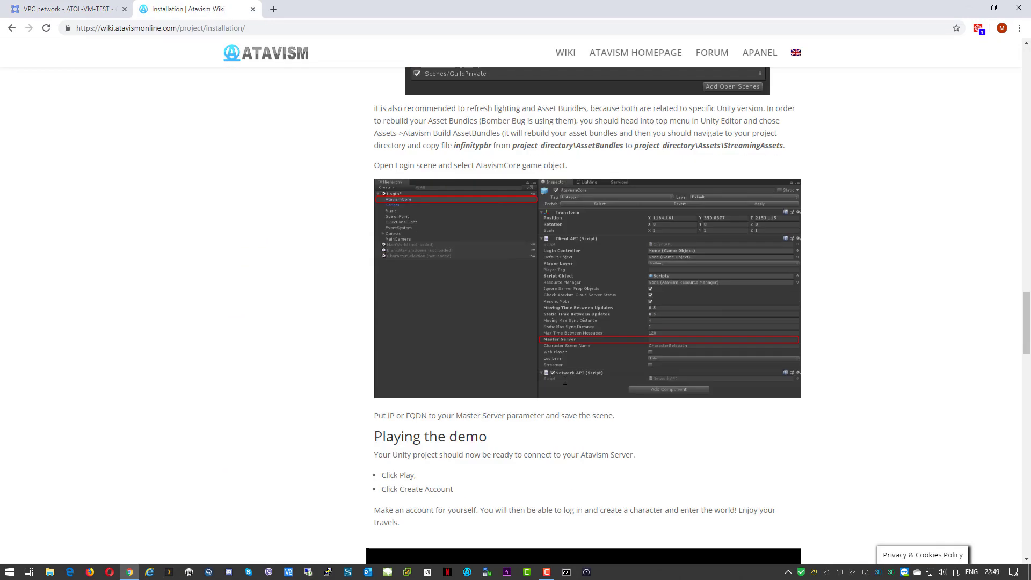
pyautogui.scroll(-15, 565, 387)
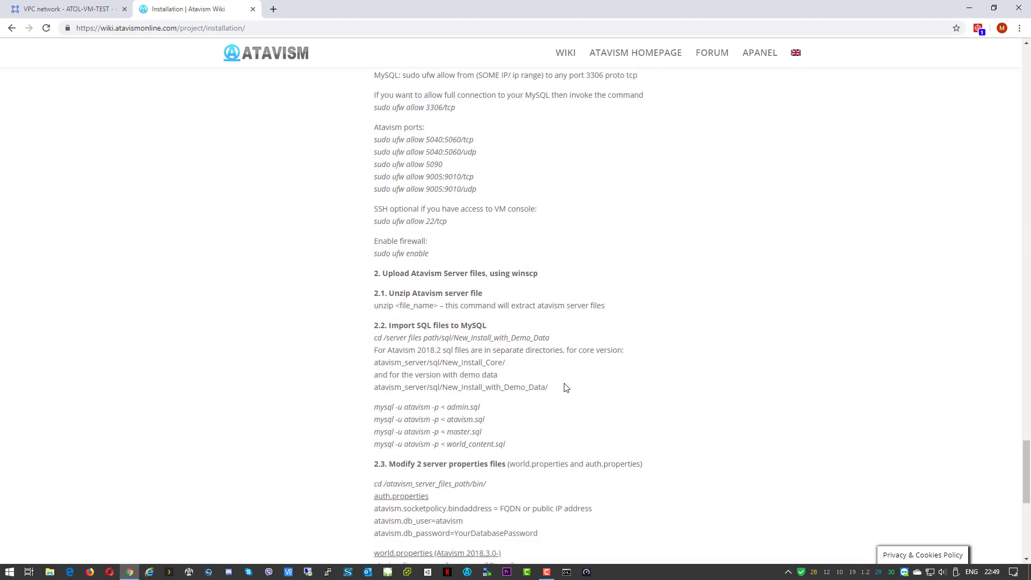
pyautogui.scroll(18, 561, 400)
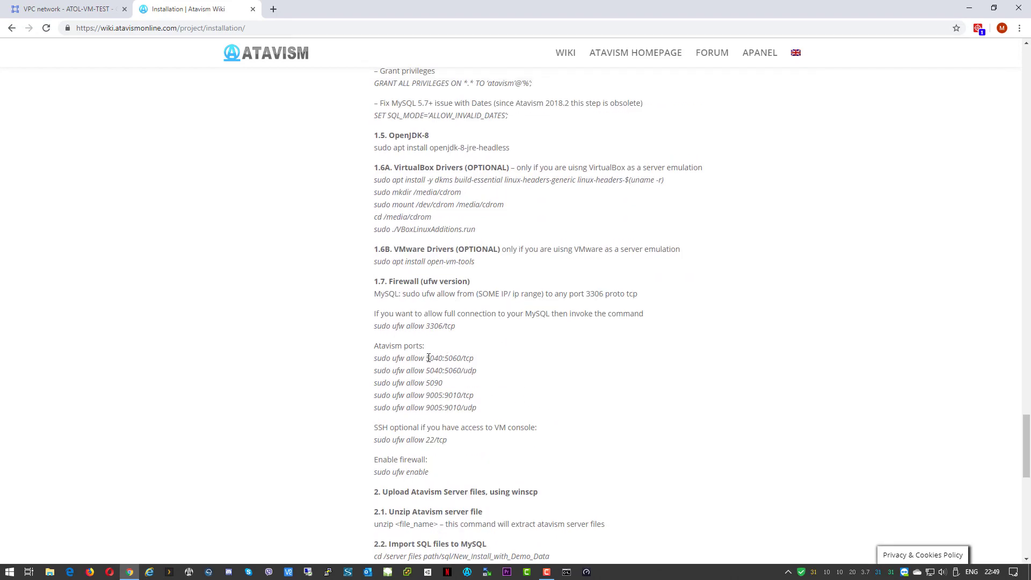
pyautogui.moveTo(427, 357); pyautogui.dragTo(478, 359)
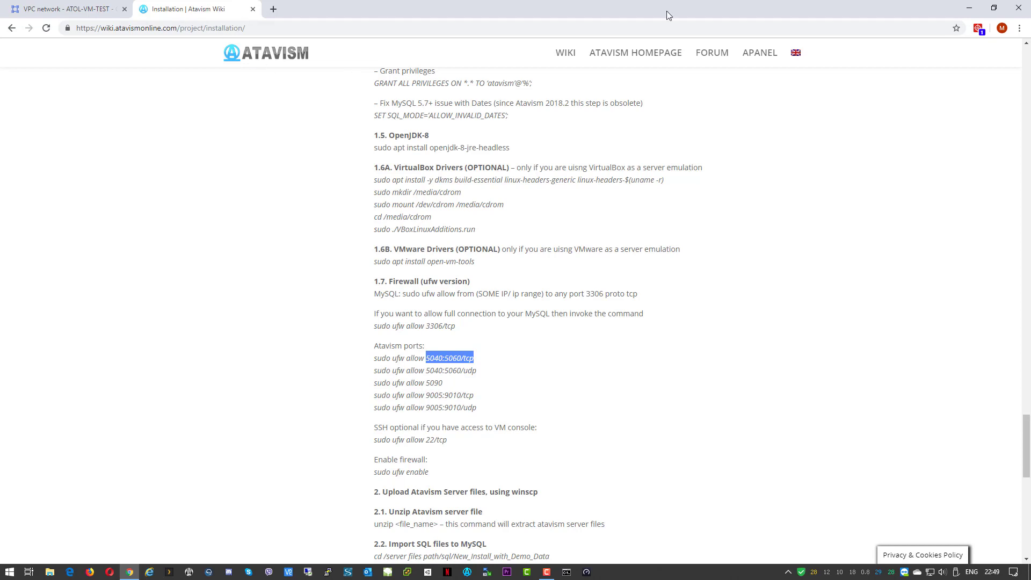
pyautogui.click(87, 10)
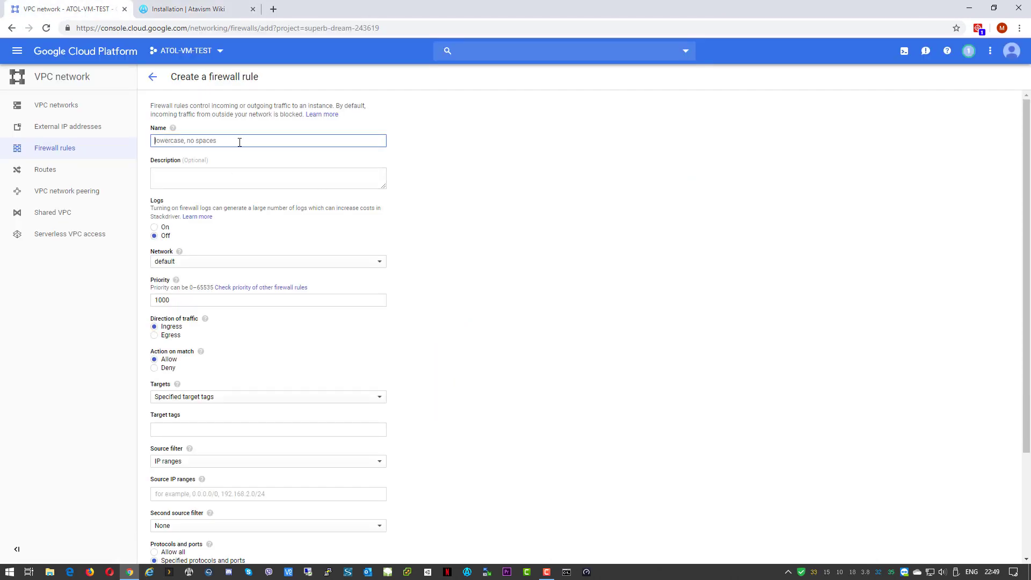
# Name the firewall rule atavism-access-ports and view the Targets options
pyautogui.write('atavism')
pyautogui.write('-')
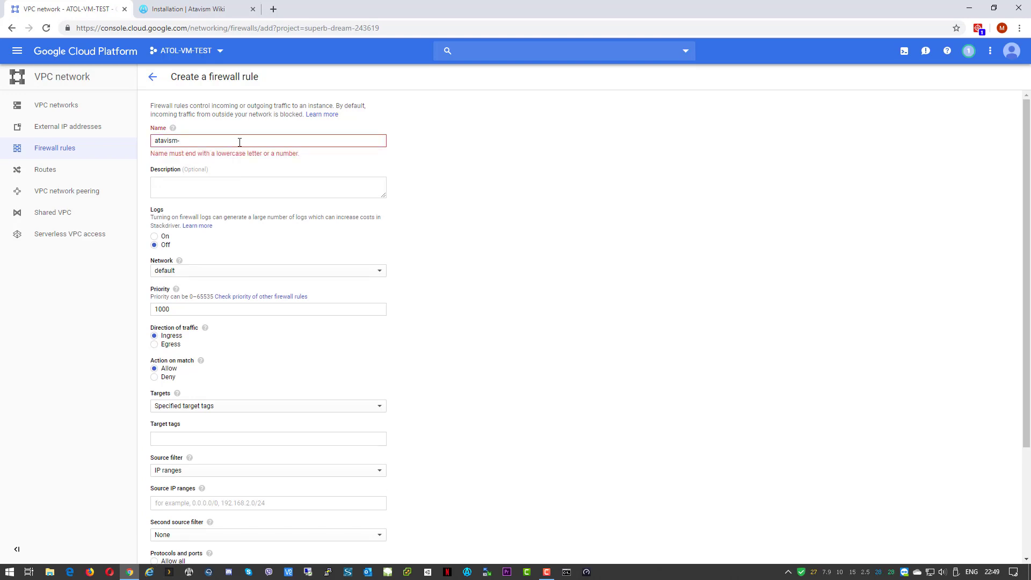
pyautogui.write('access')
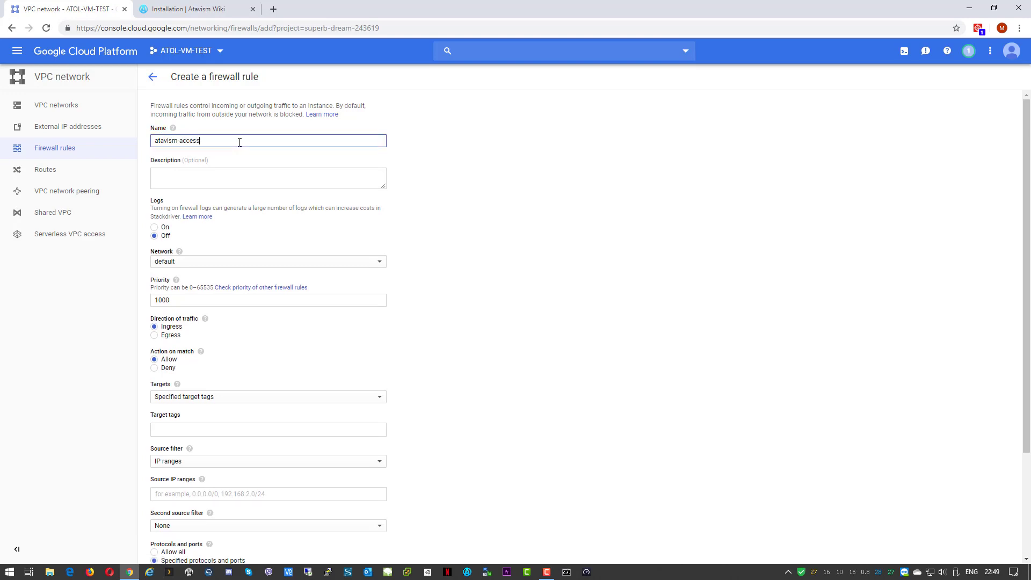
pyautogui.write('-ports')
pyautogui.scroll(-1, 344, 334)
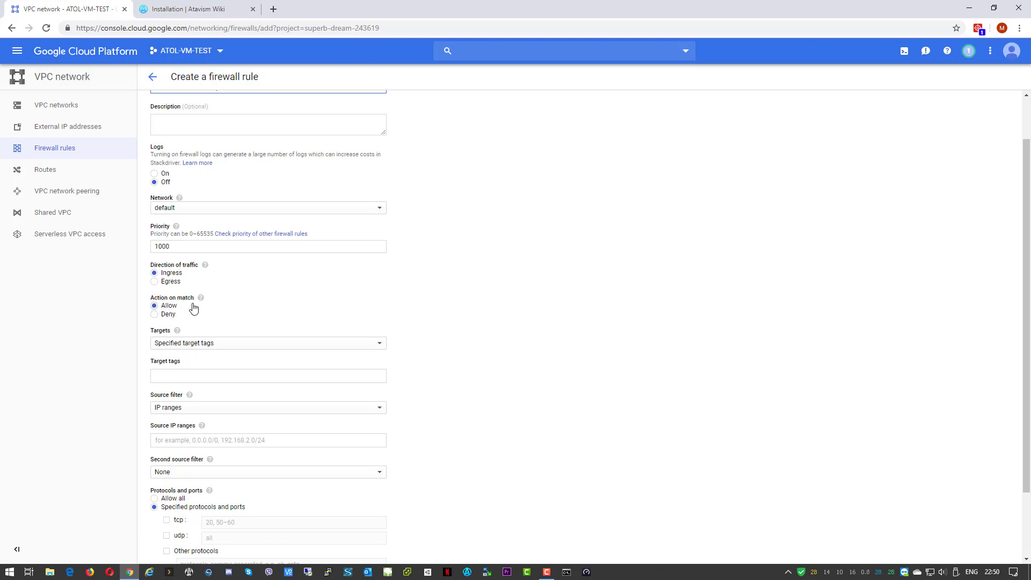
pyautogui.scroll(-2, 385, 297)
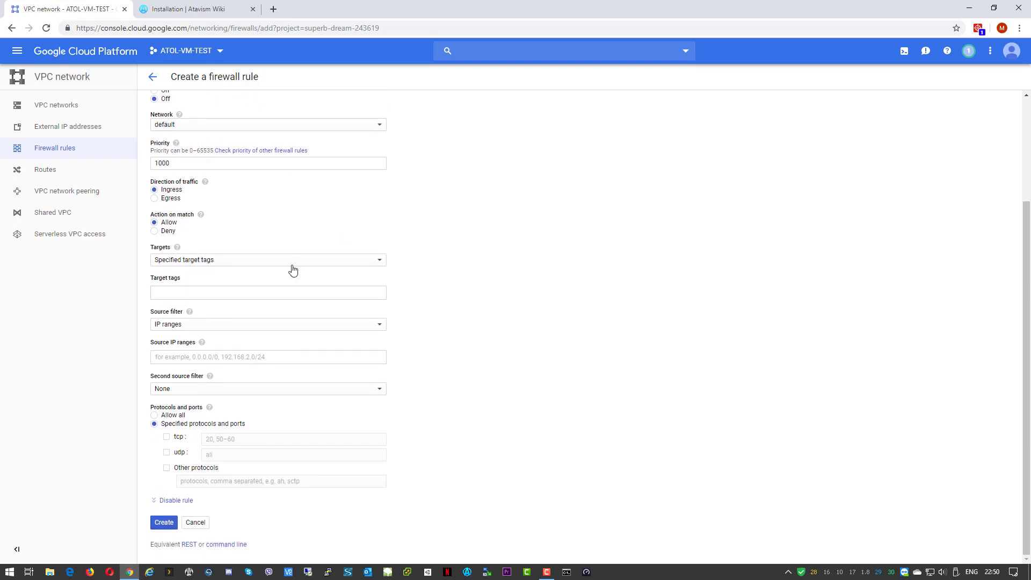
pyautogui.click(254, 262)
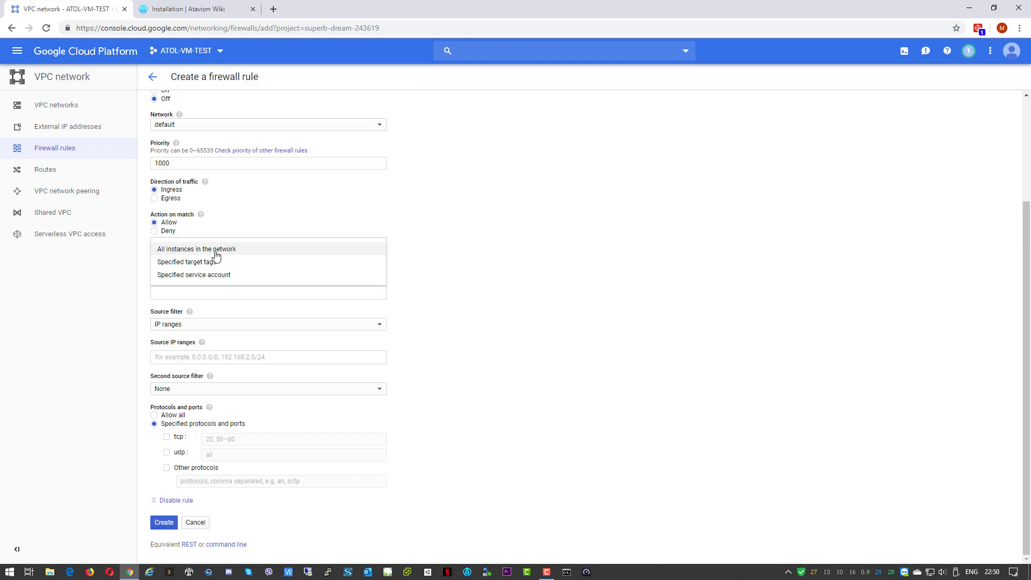
# Target all instances in the network, allow source range 0.0.0.0/0, and enable tcp
pyautogui.click(238, 254)
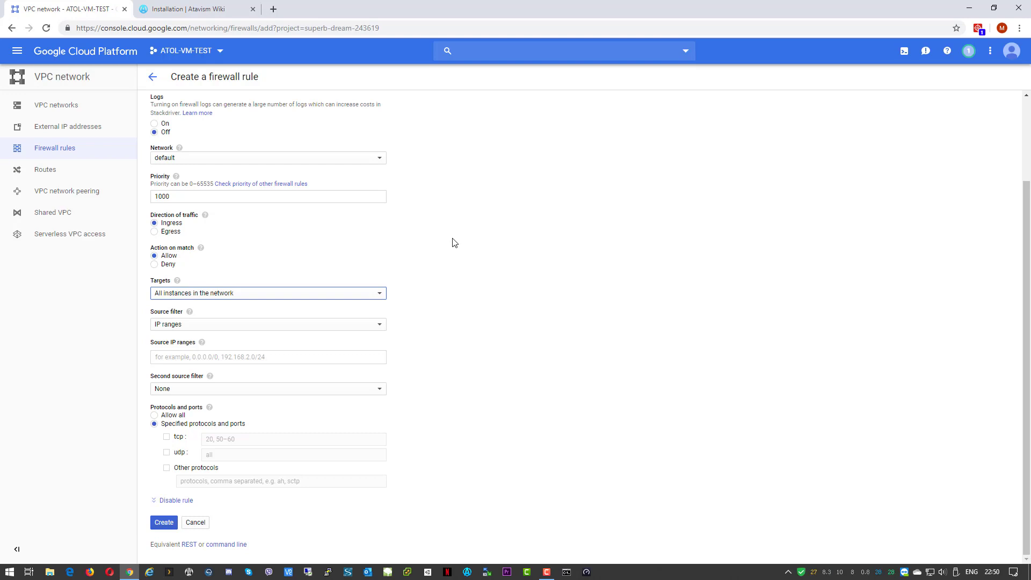
pyautogui.click(258, 356)
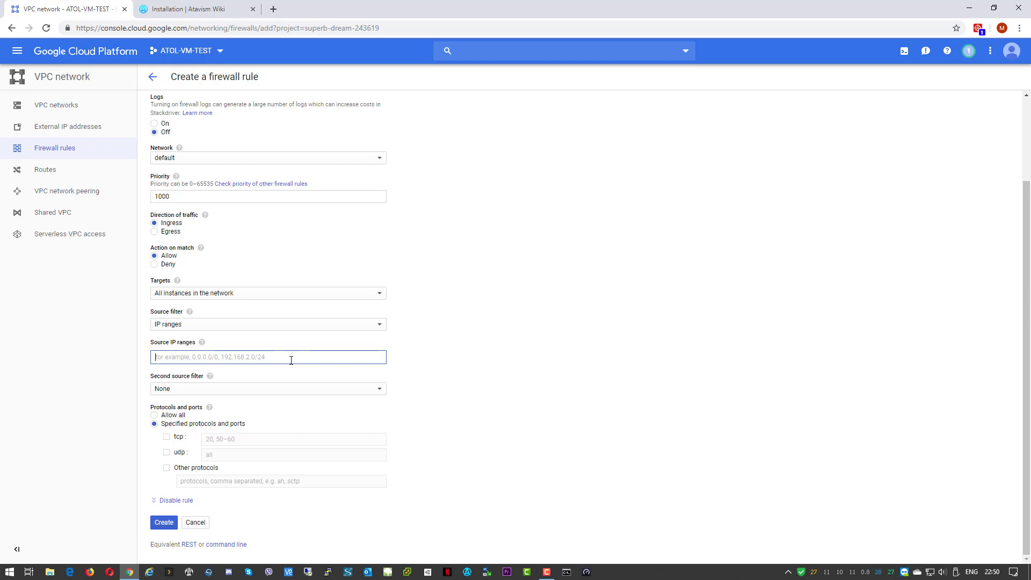
pyautogui.write('0.0.')
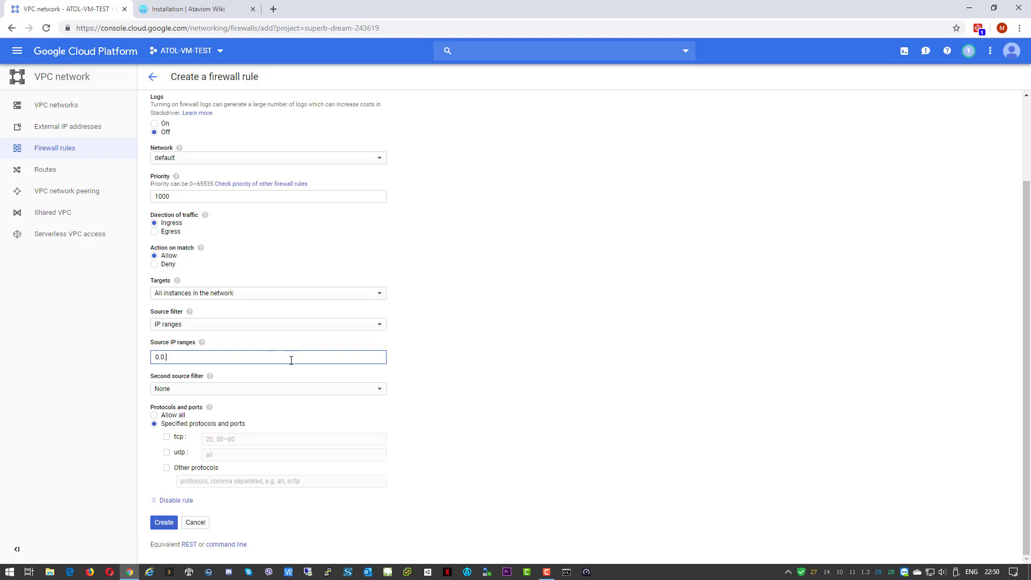
pyautogui.write('0.0/0')
pyautogui.click(472, 288)
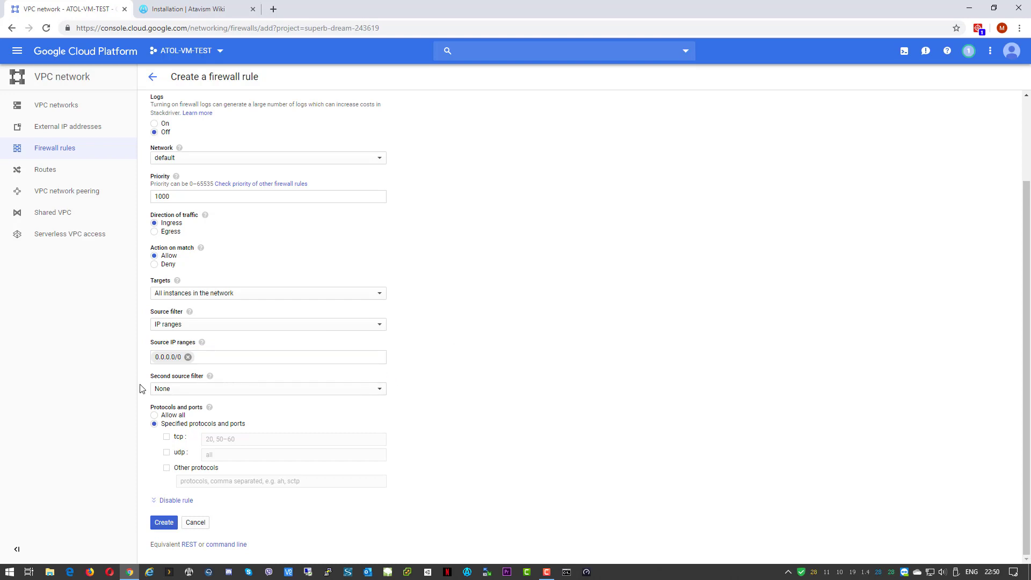
pyautogui.click(167, 439)
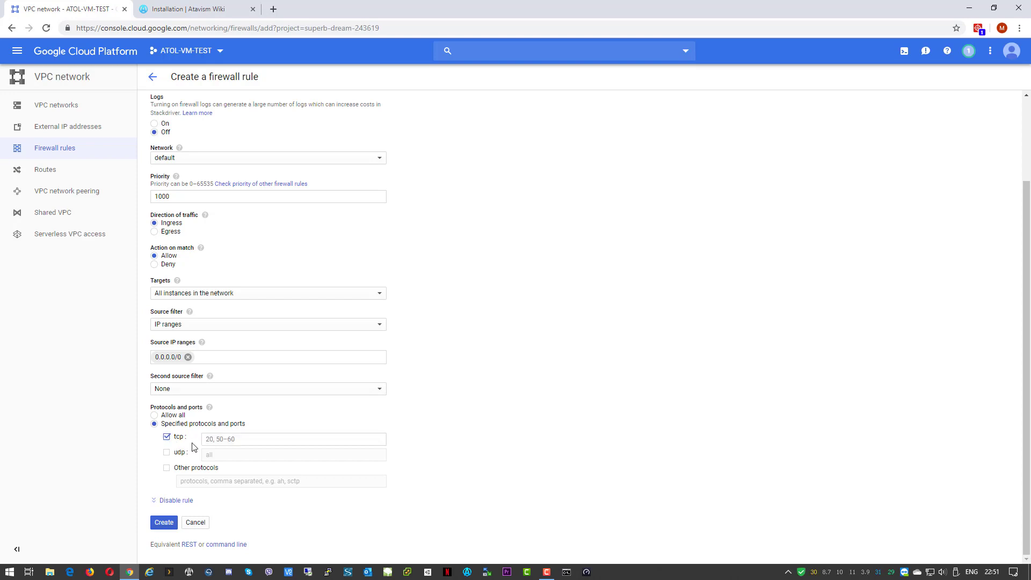
pyautogui.click(154, 415)
pyautogui.click(157, 419)
# Copy the 5040:5060 range from the wiki into the tcp ports field as 5040-5060
pyautogui.click(196, 9)
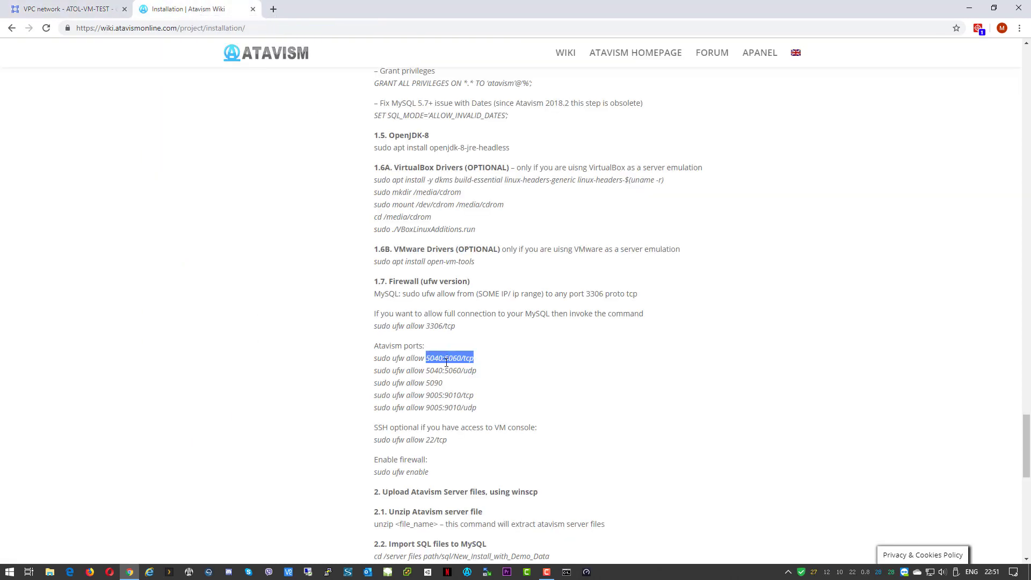
pyautogui.moveTo(461, 359); pyautogui.dragTo(427, 358)
pyautogui.hotkey('ctrl', 'c')
pyautogui.rightClick(435, 359)
pyautogui.click(449, 370)
pyautogui.click(71, 9)
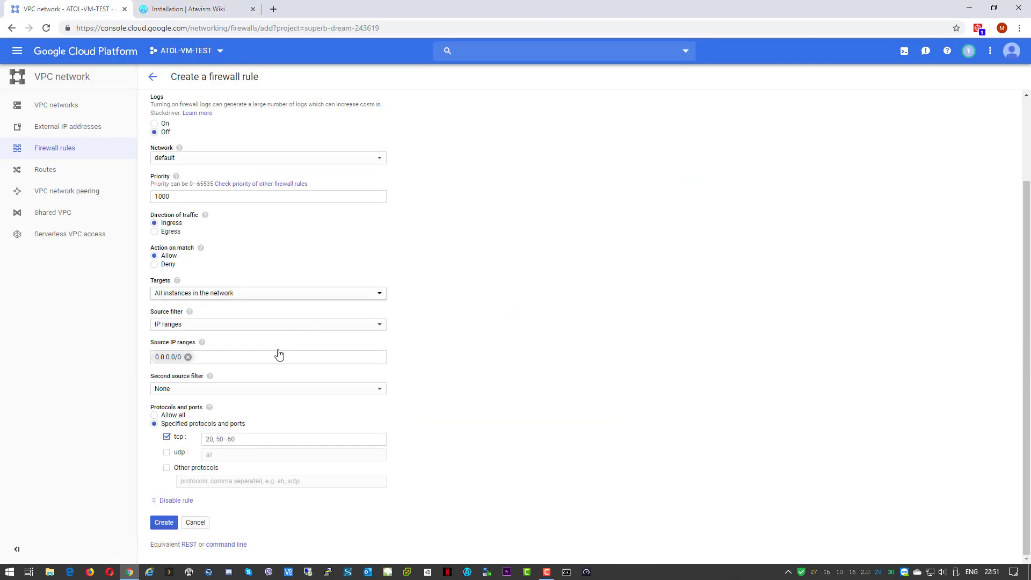
pyautogui.click(232, 441)
pyautogui.hotkey('ctrl', 'v')
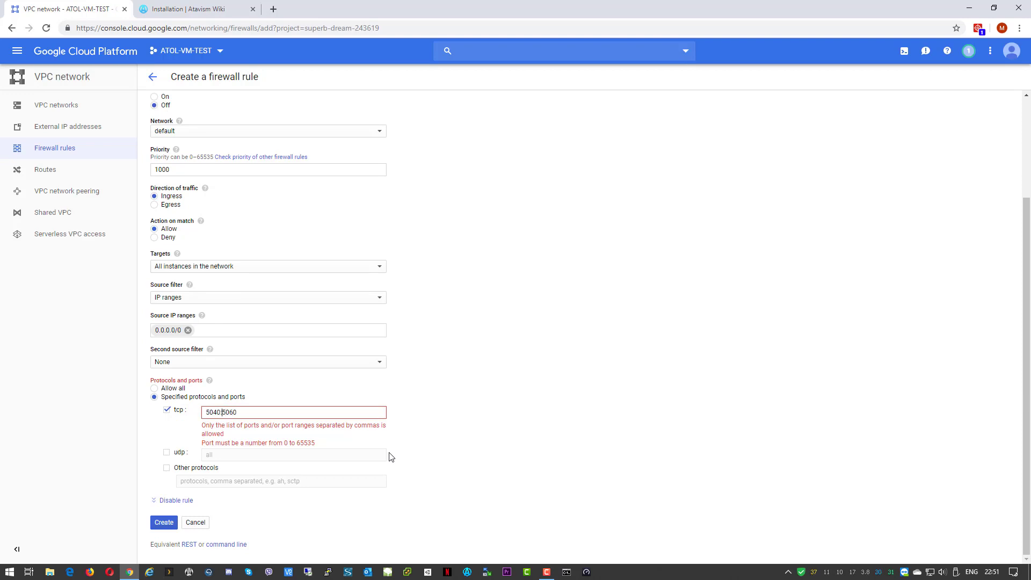
pyautogui.write('-')
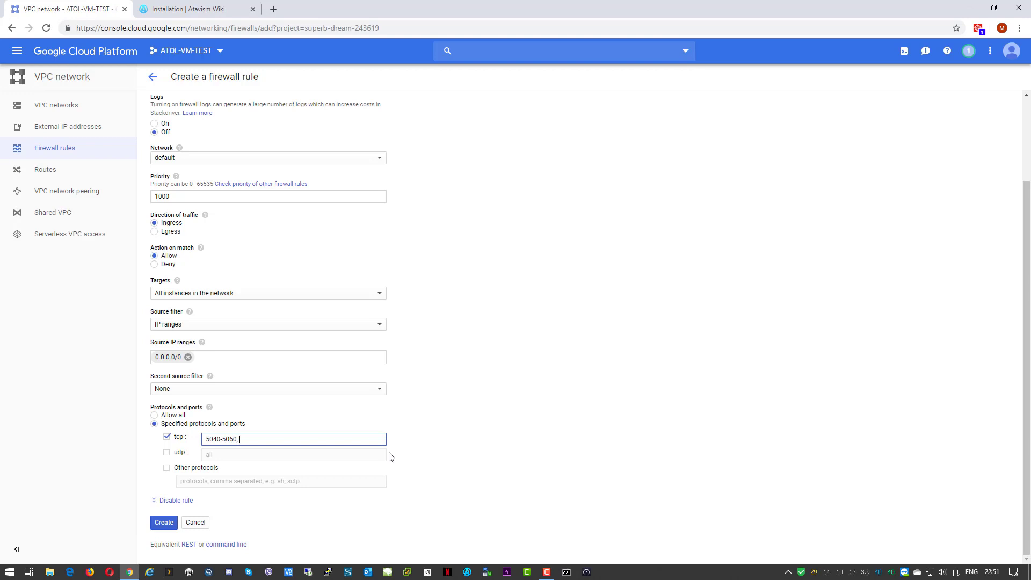
# Add 9005-9010 from the wiki and 5090 to the tcp ports
pyautogui.click(185, 11)
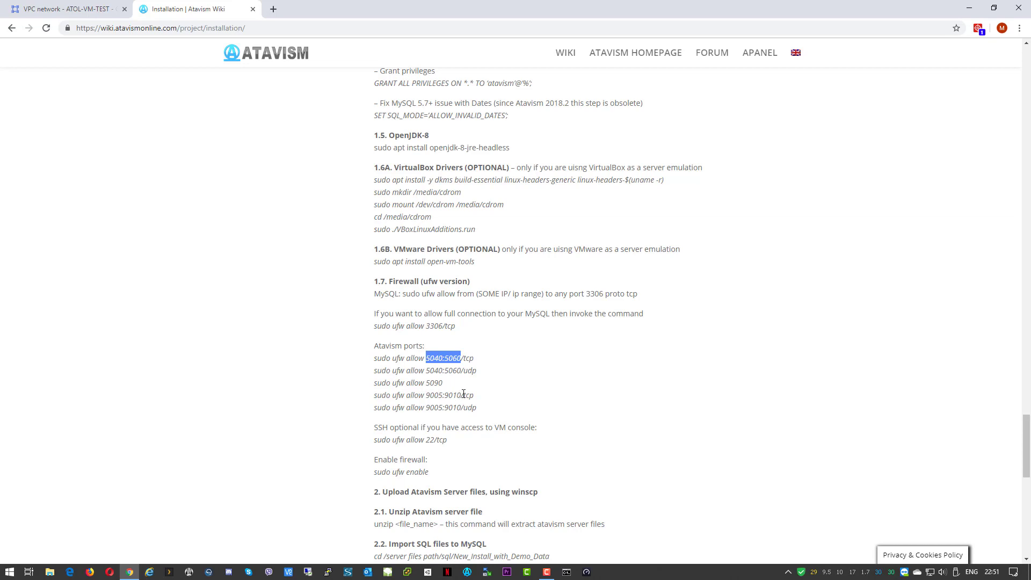
pyautogui.moveTo(461, 396); pyautogui.dragTo(429, 397)
pyautogui.rightClick(430, 398)
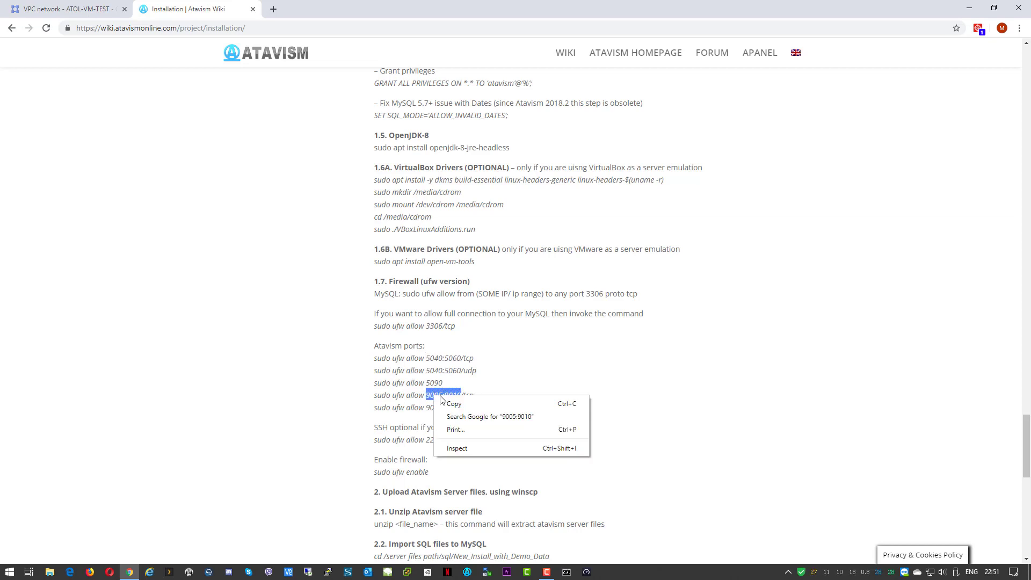
pyautogui.click(454, 405)
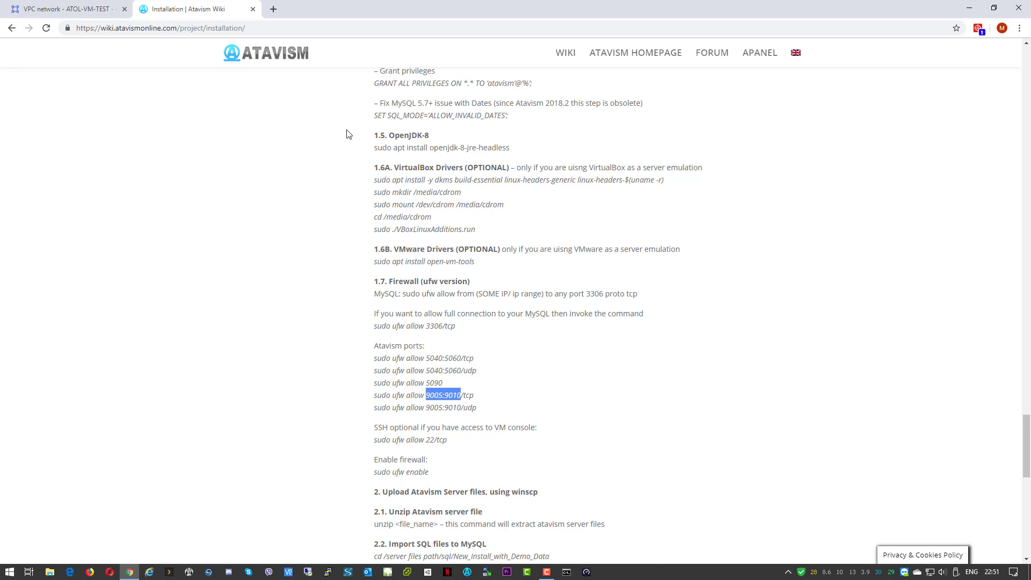
pyautogui.click(67, 9)
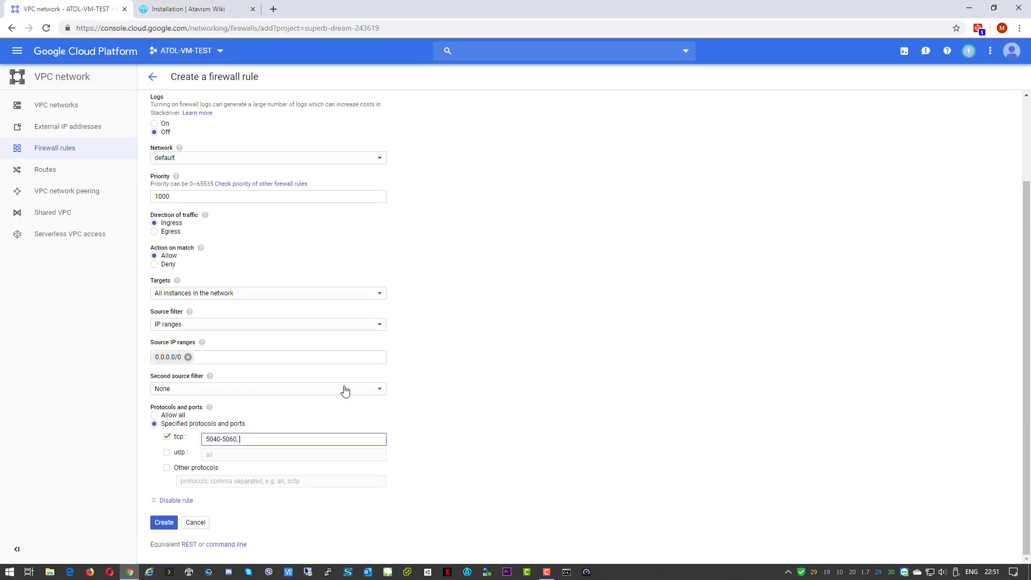
pyautogui.hotkey('ctrl', 'v')
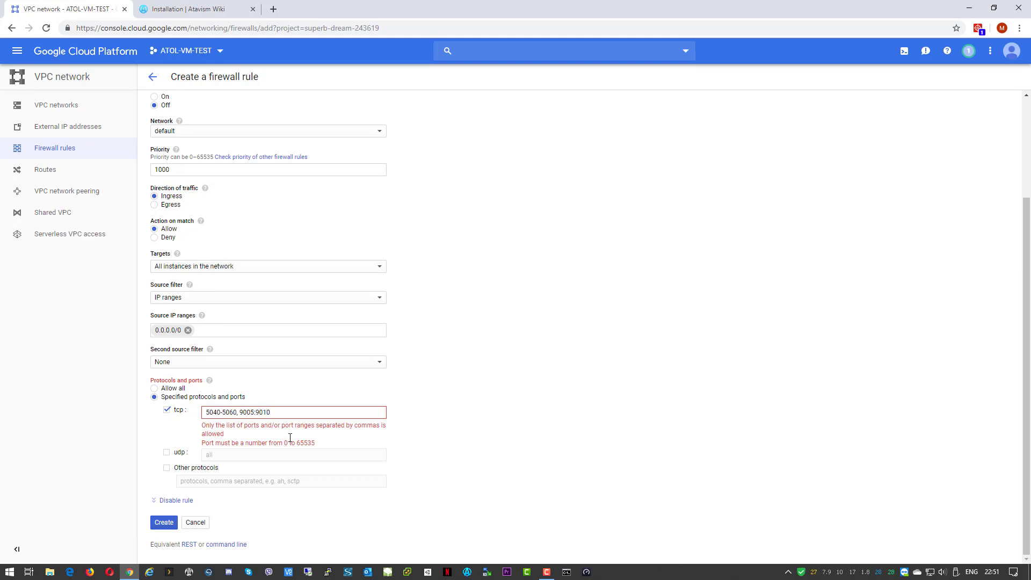
pyautogui.press('BackSpace')
pyautogui.write('-')
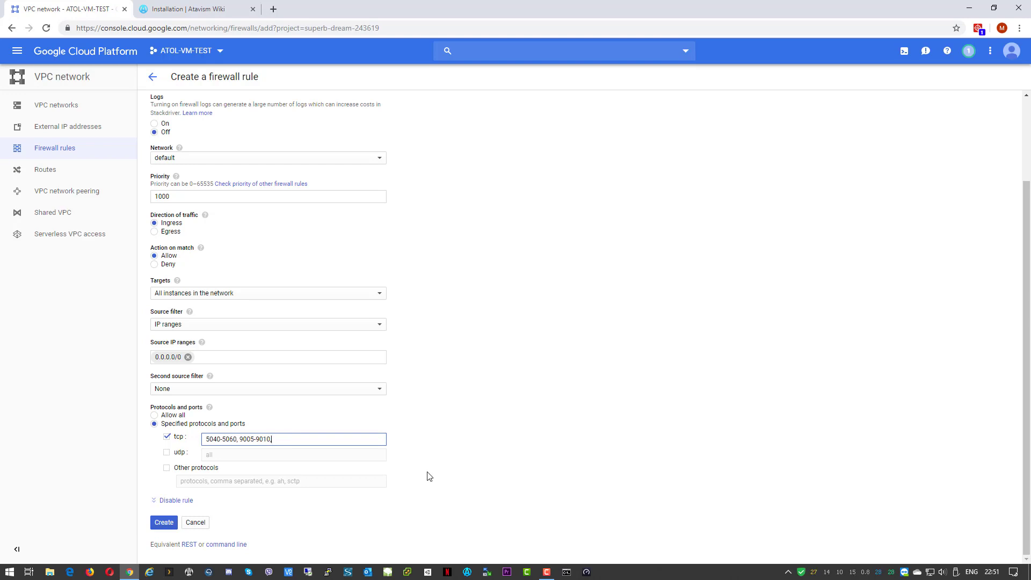
pyautogui.write('5090')
pyautogui.press('Left')
pyautogui.click(242, 10)
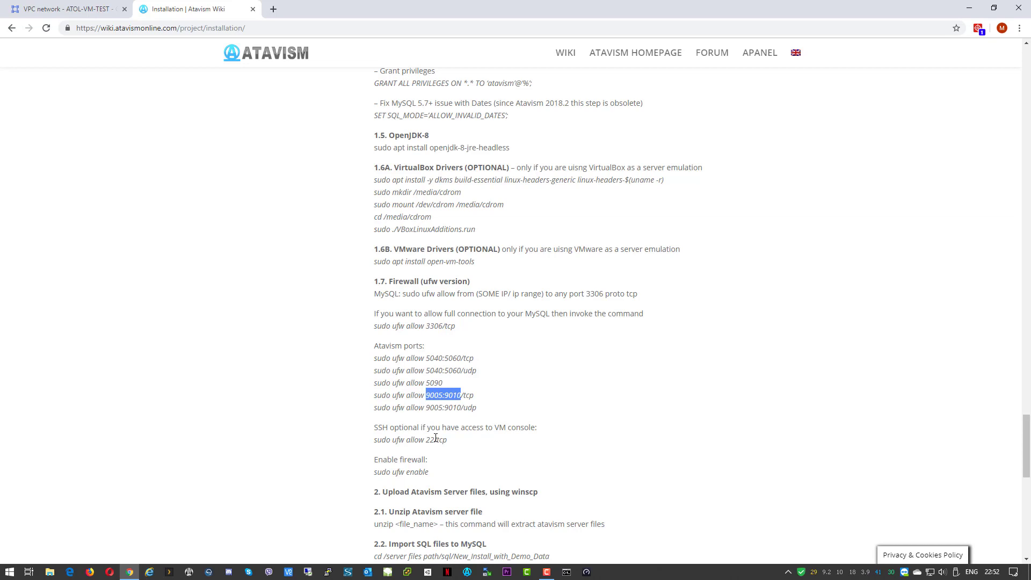
# Append ports 22 and 3306 to the tcp list, separating them with a comma
pyautogui.click(67, 9)
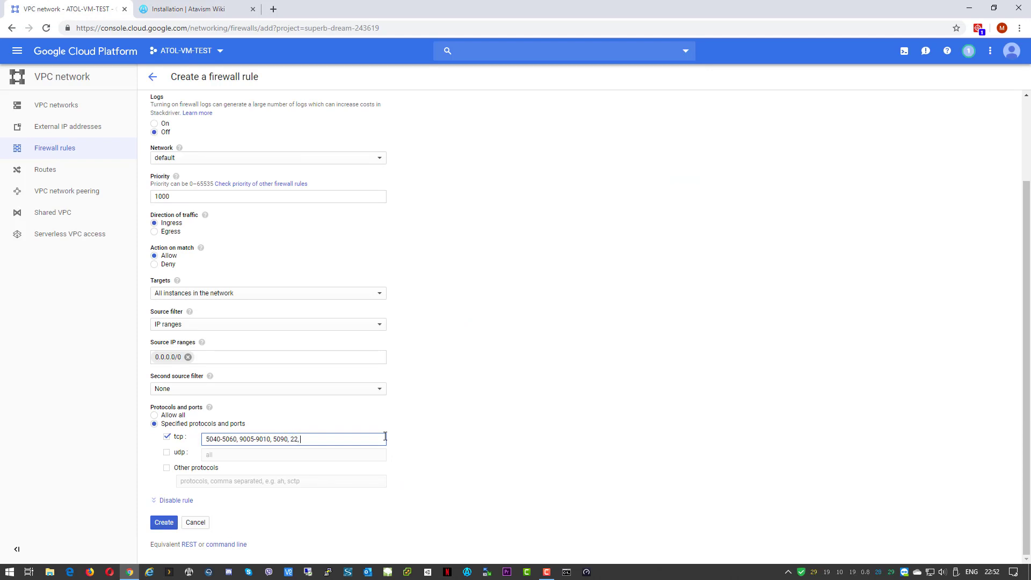
pyautogui.write('30')
pyautogui.write('3')
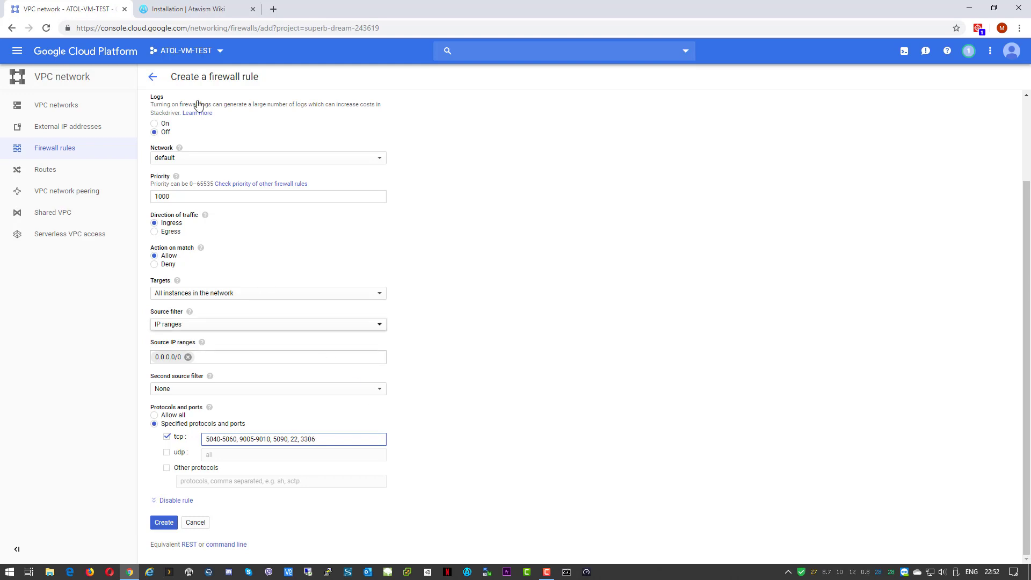
pyautogui.click(182, 12)
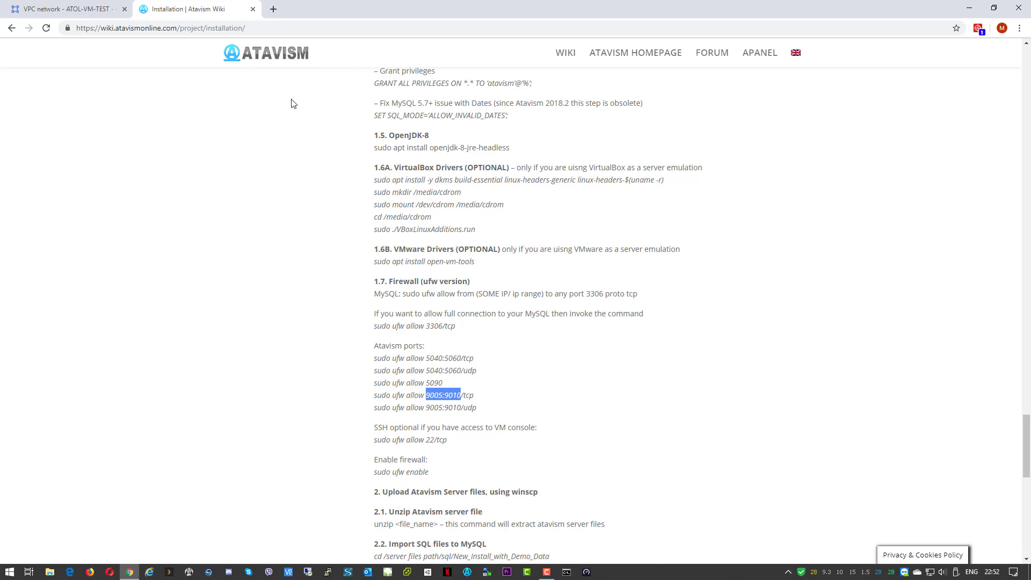
pyautogui.click(76, 9)
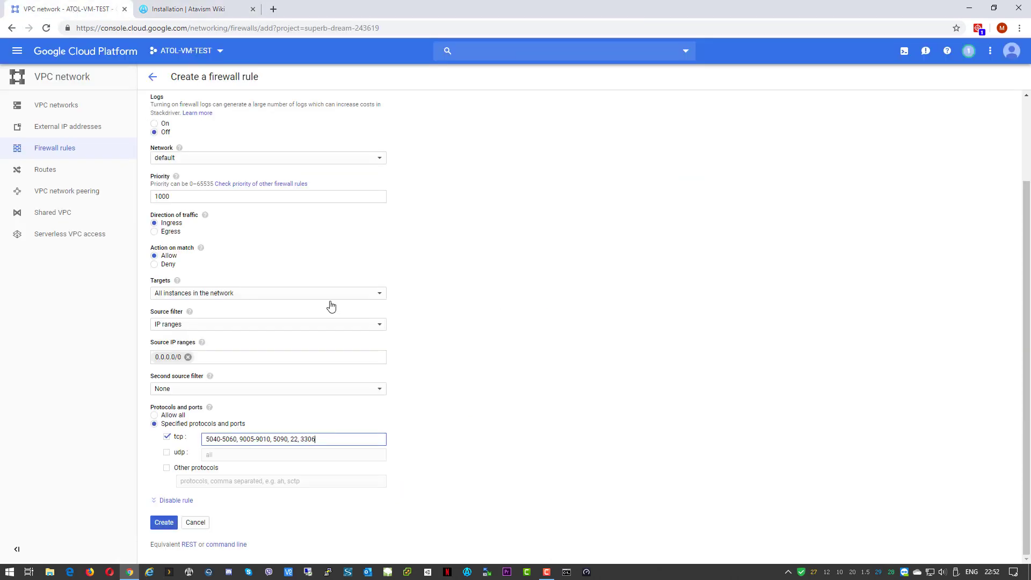
pyautogui.click(299, 438)
pyautogui.press('BackSpace')
pyautogui.write(',')
pyautogui.doubleClick(308, 439)
# Give udp the same game ports as tcp, create atavism-access-ports, and open External IP addresses
pyautogui.moveTo(287, 439); pyautogui.dragTo(166, 443)
pyautogui.click(240, 457)
pyautogui.click(170, 456)
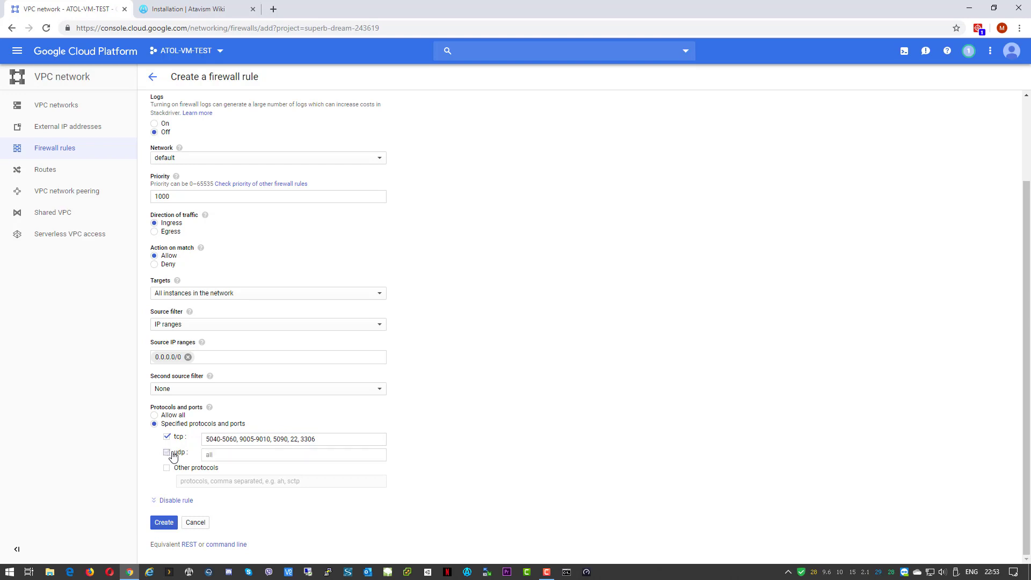
pyautogui.click(183, 457)
pyautogui.click(166, 452)
pyautogui.click(221, 453)
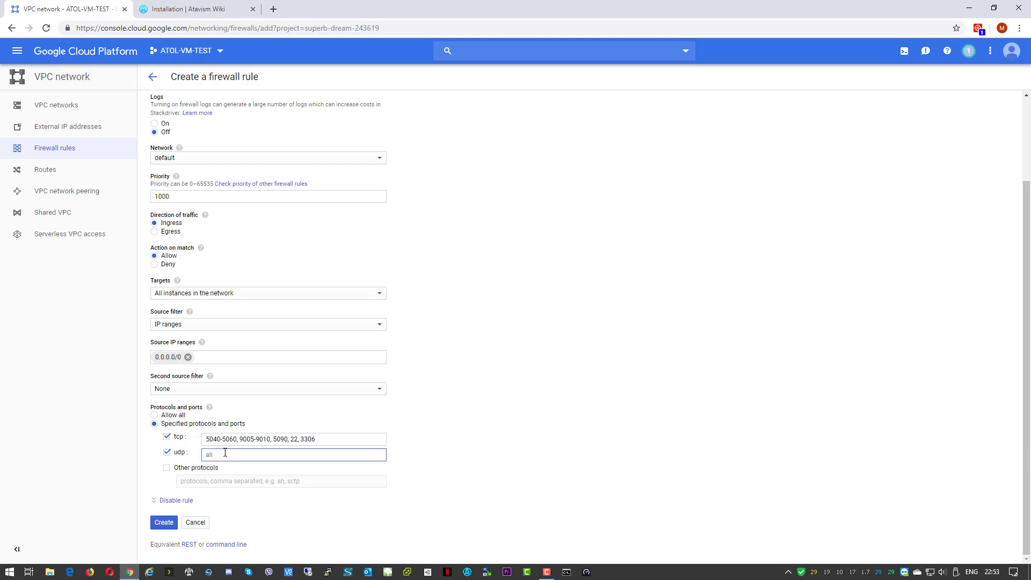
pyautogui.hotkey('ctrl', 'v')
pyautogui.click(164, 523)
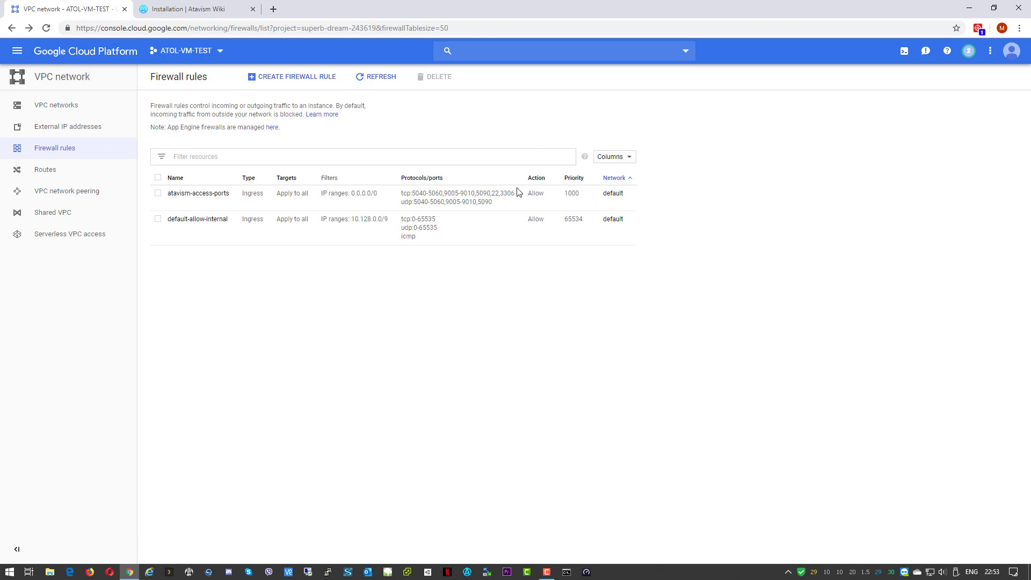
pyautogui.click(51, 127)
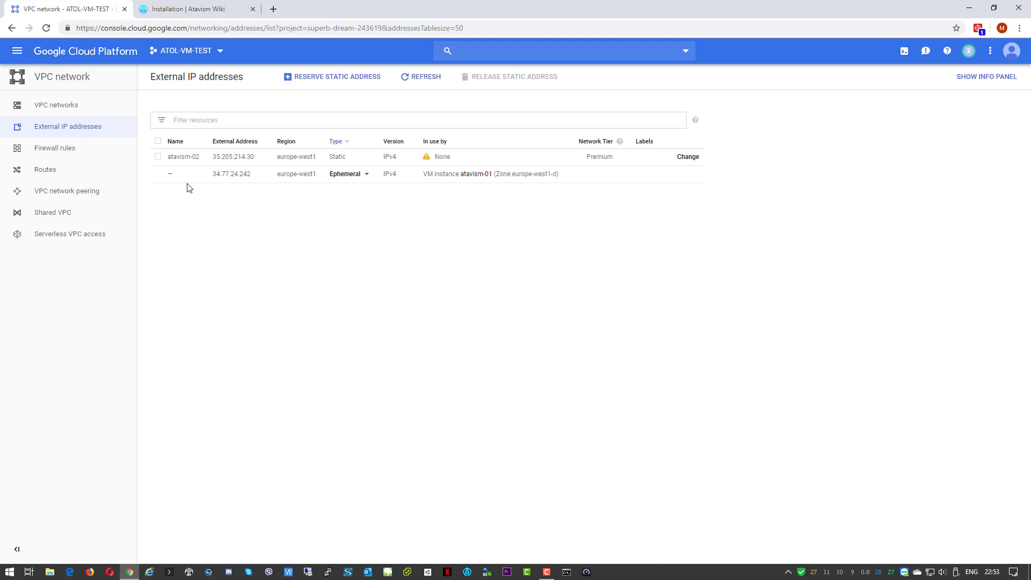
# Reserve the VM's ephemeral address as a static address named atavism-01
pyautogui.click(367, 175)
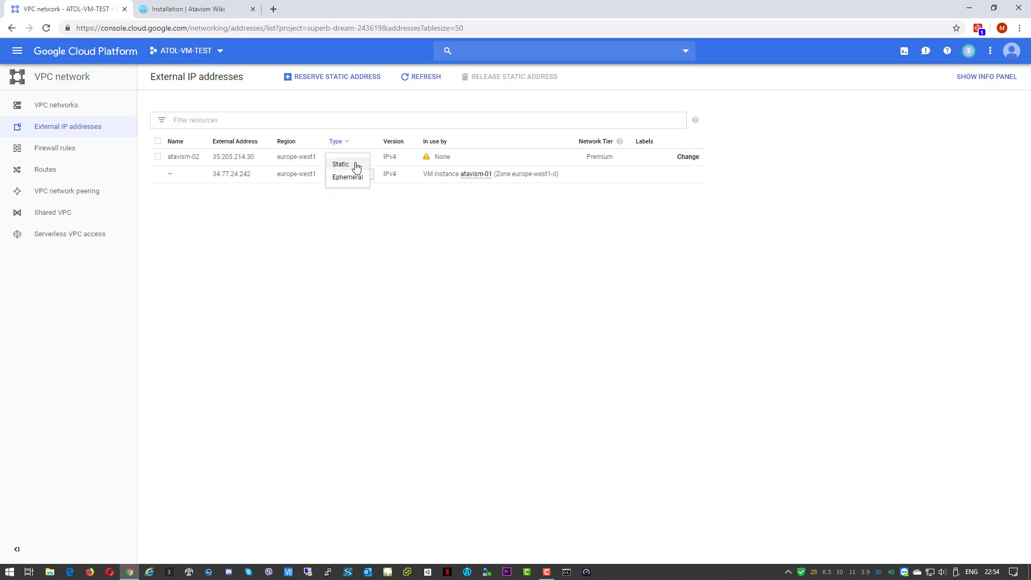
pyautogui.click(356, 165)
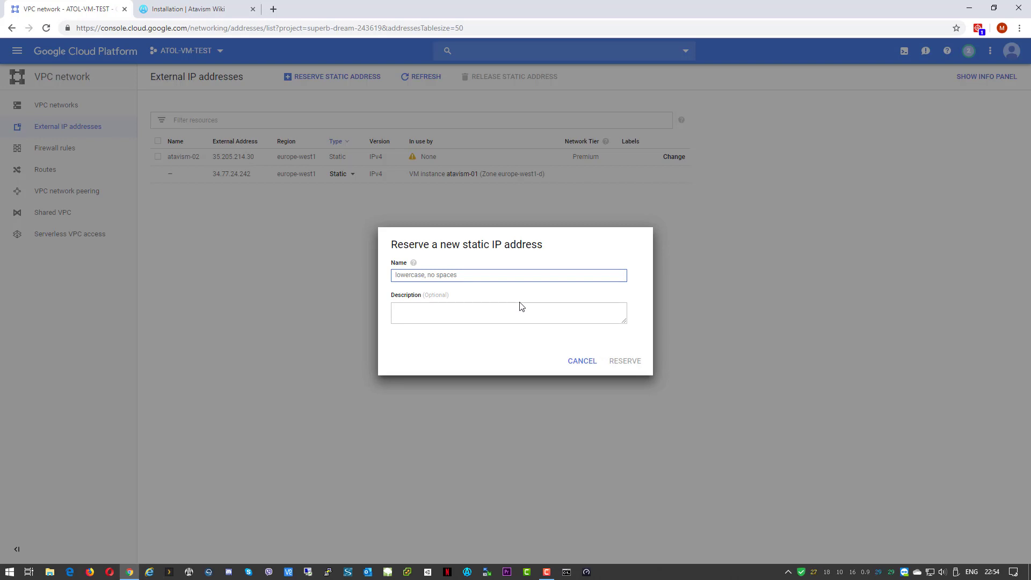
pyautogui.write('atavism-01')
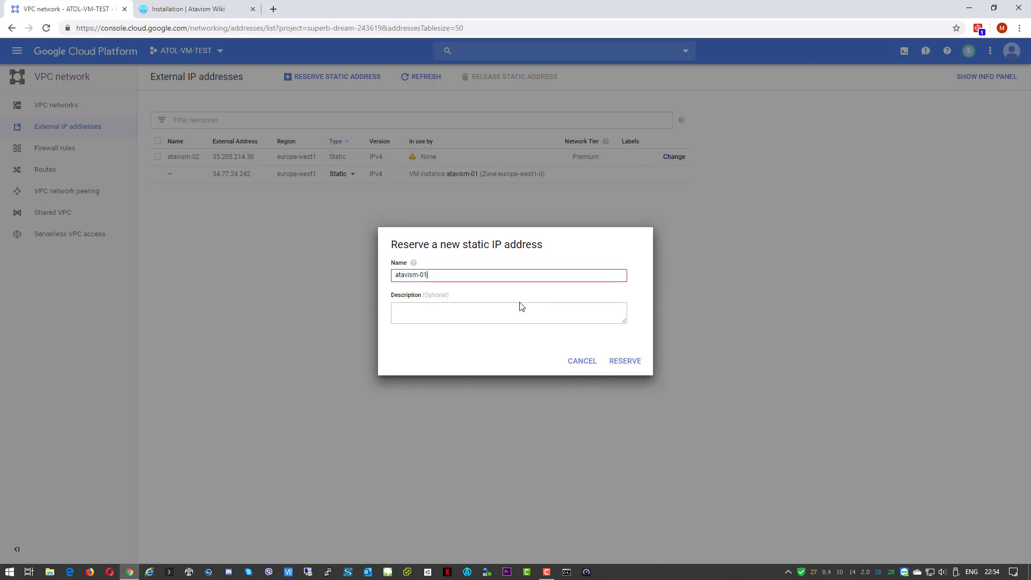
pyautogui.click(626, 361)
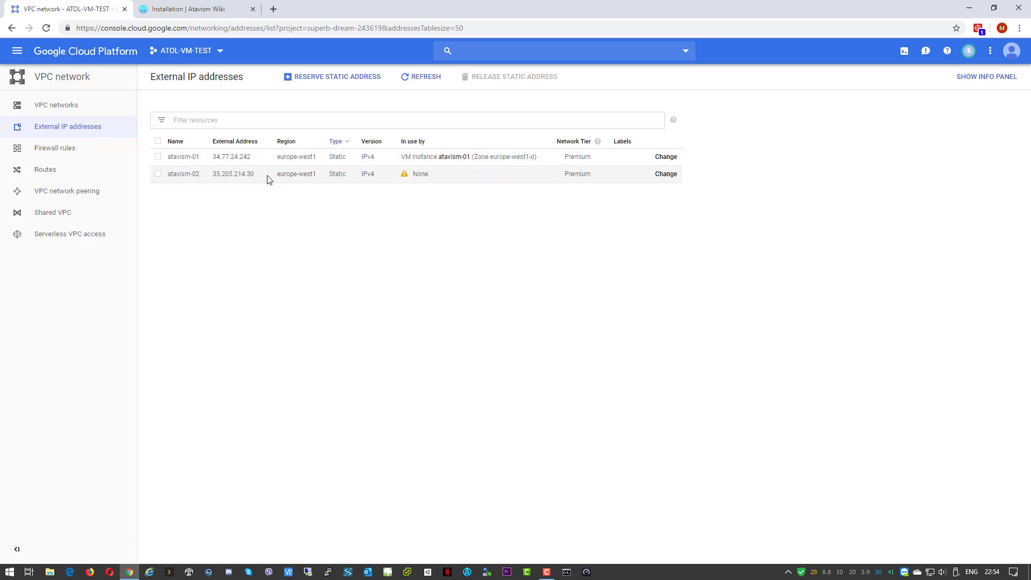
# Copy the atavism-01 IP address 34.77.24.242 to the clipboard
pyautogui.moveTo(252, 158); pyautogui.dragTo(213, 162)
pyautogui.rightClick(225, 154)
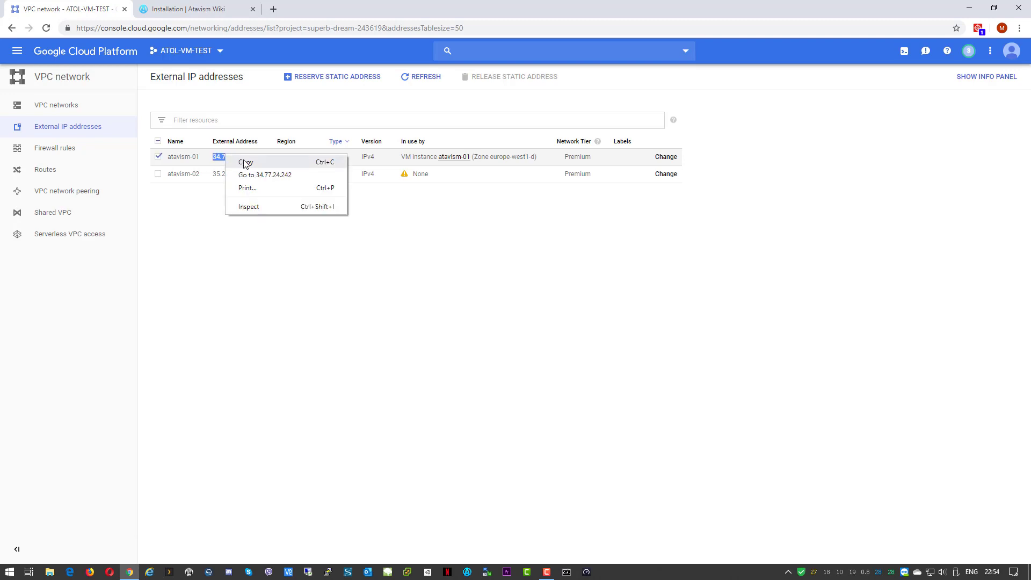
pyautogui.click(243, 160)
pyautogui.click(205, 239)
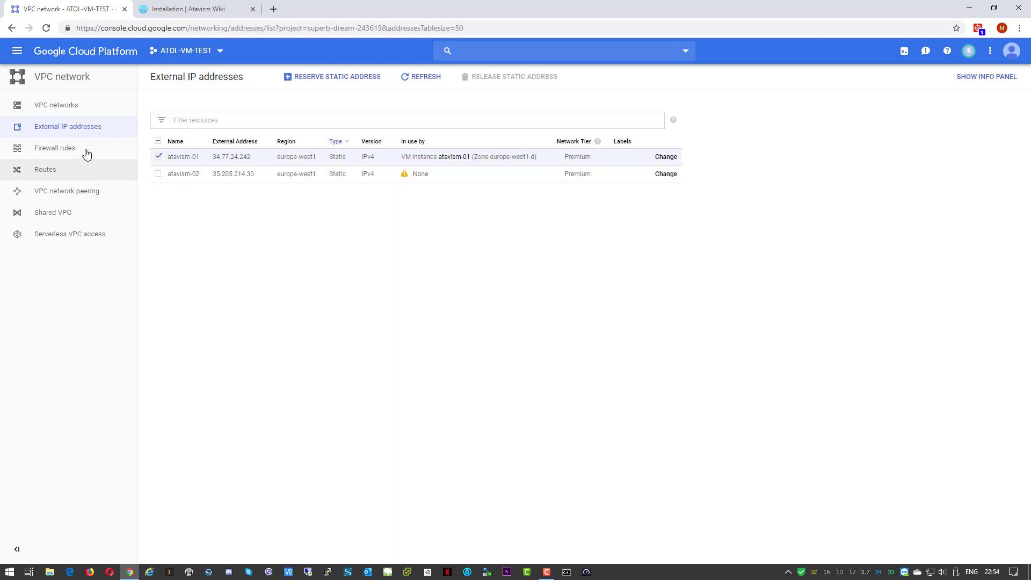
# Go to Compute Engine VM instances and open an SSH browser window to atavism-01
pyautogui.click(16, 53)
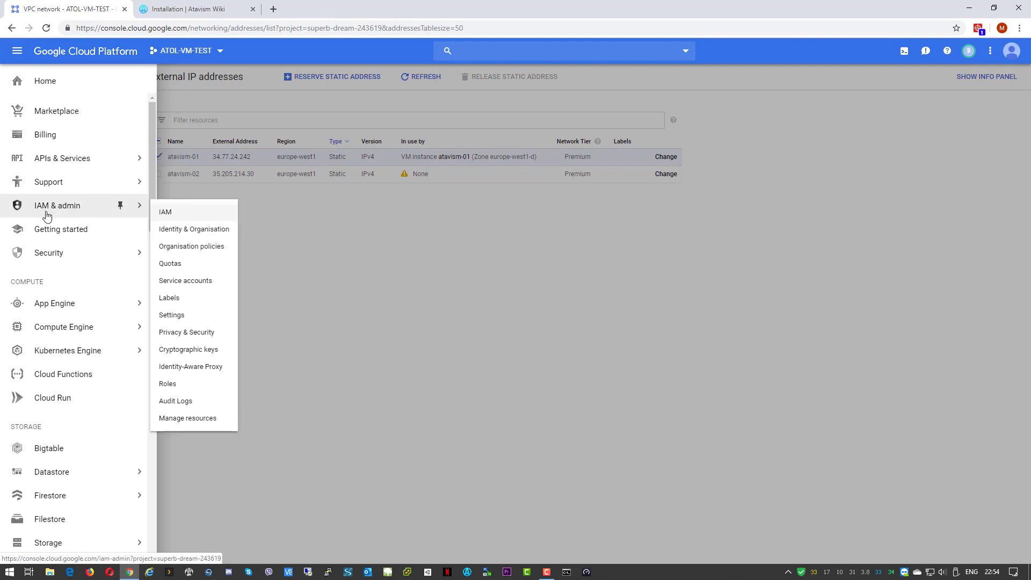
pyautogui.moveTo(64, 327)
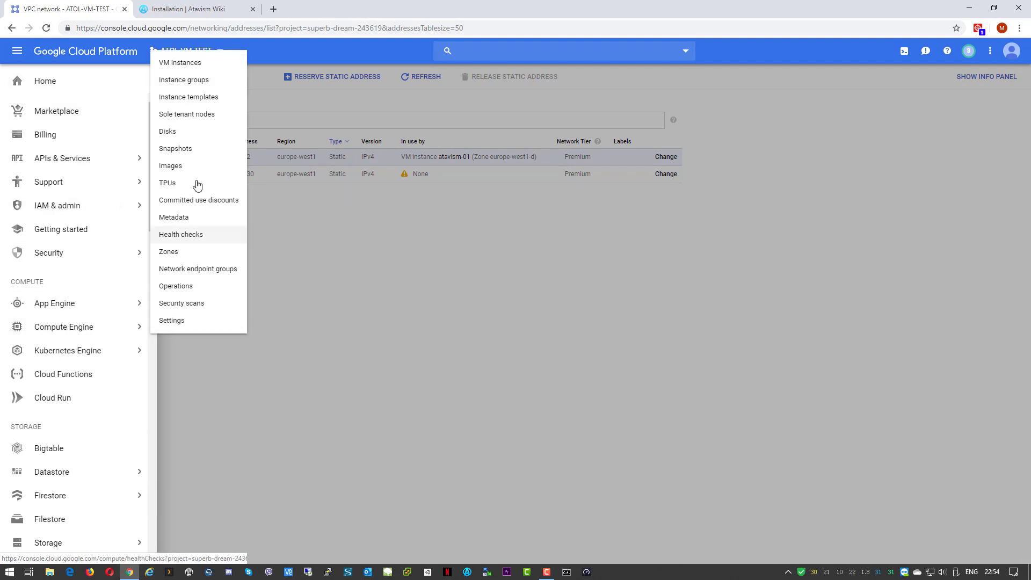
pyautogui.click(189, 64)
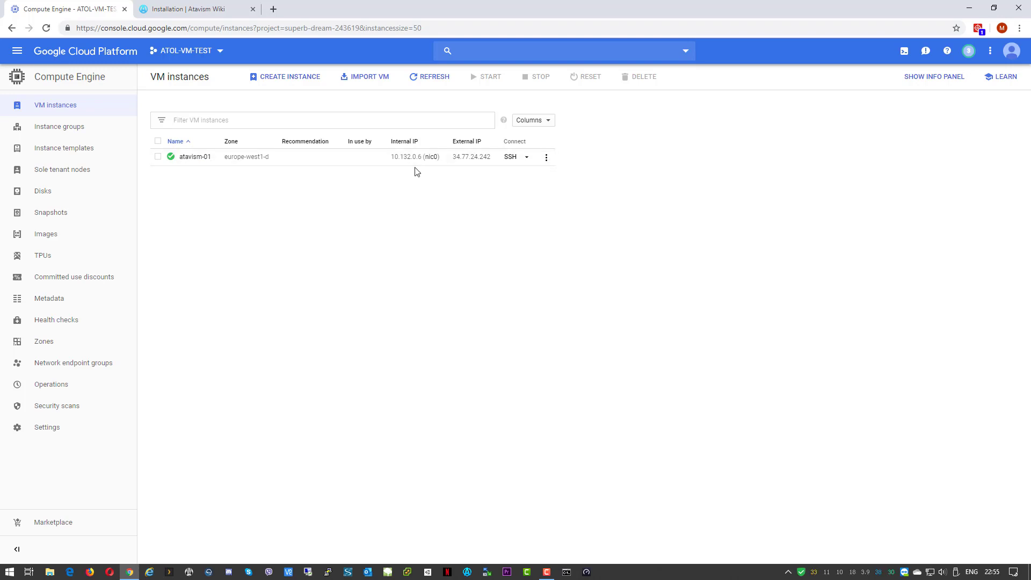
pyautogui.click(528, 158)
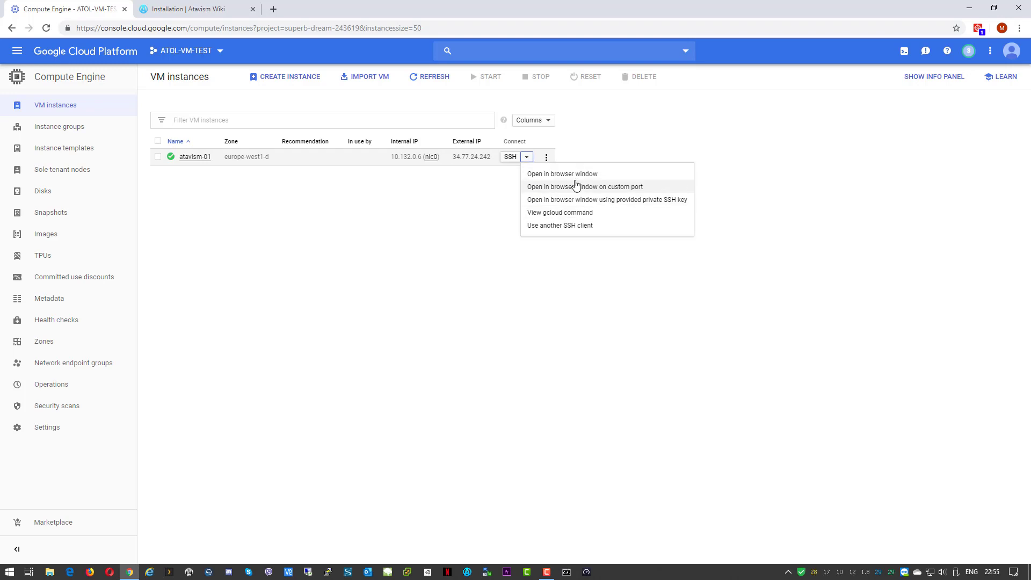
pyautogui.click(538, 173)
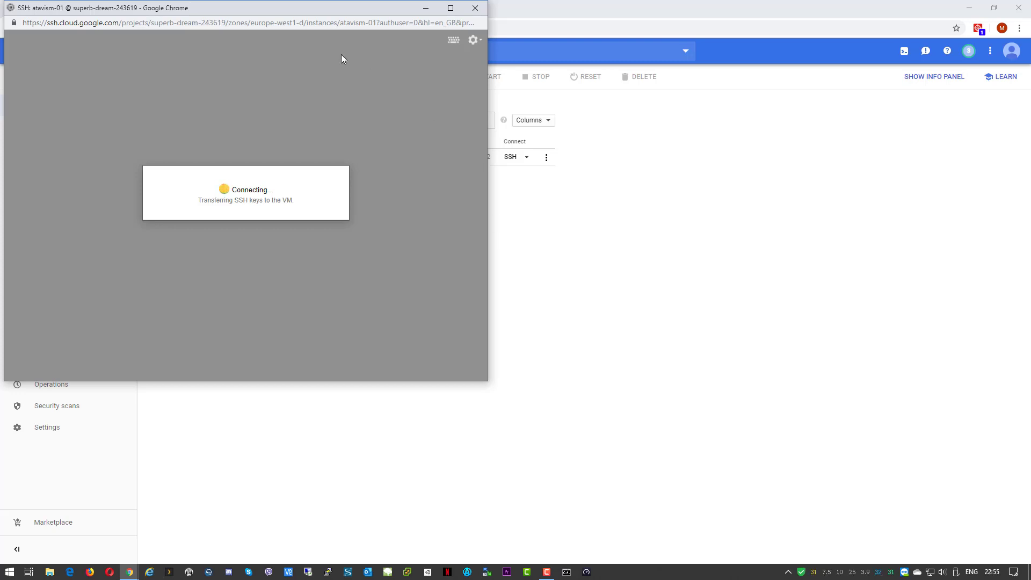
# Move the SSH window aside until the Ubuntu 18.04.2 prompt appears, then open its settings
pyautogui.moveTo(294, 8); pyautogui.dragTo(490, 111)
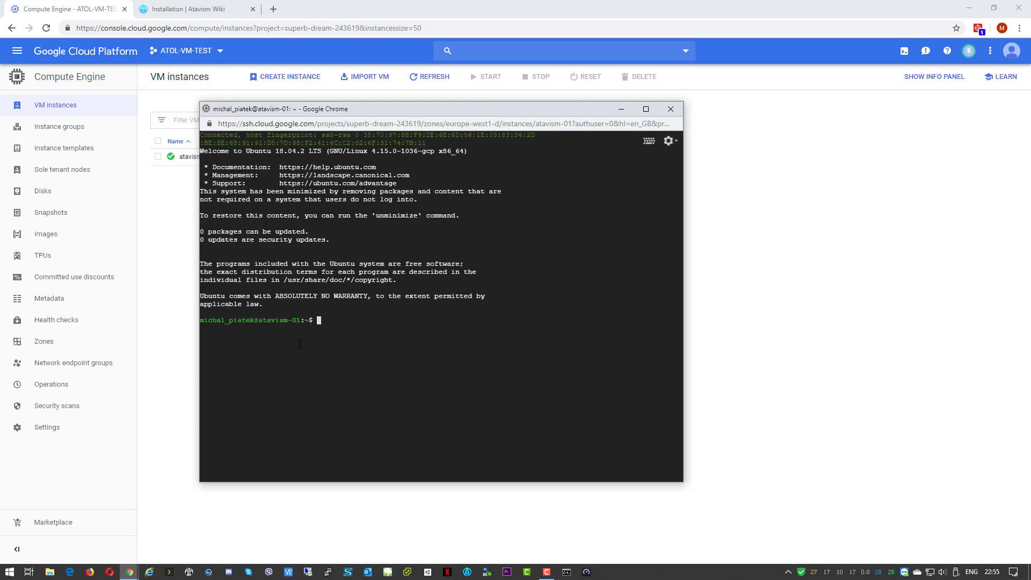
pyautogui.click(671, 142)
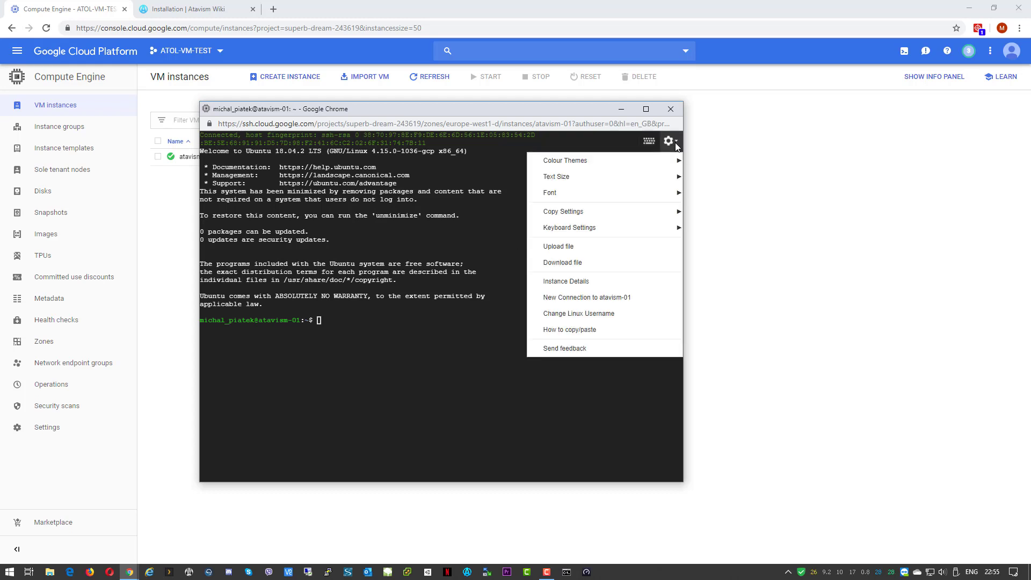
# Change the SSH session's Linux username to atavism and reconnect
pyautogui.click(590, 316)
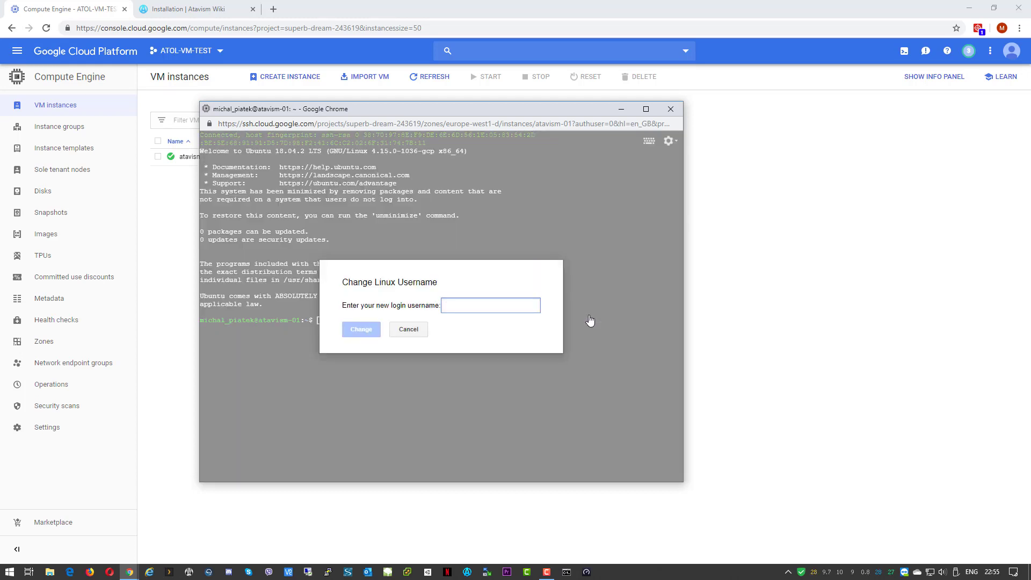
pyautogui.write('atavism')
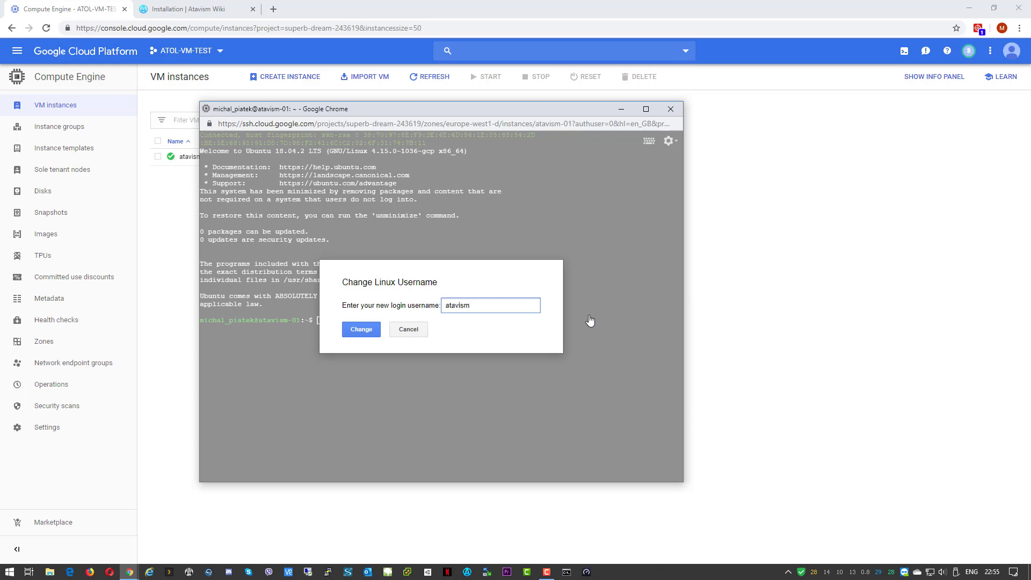
pyautogui.click(359, 328)
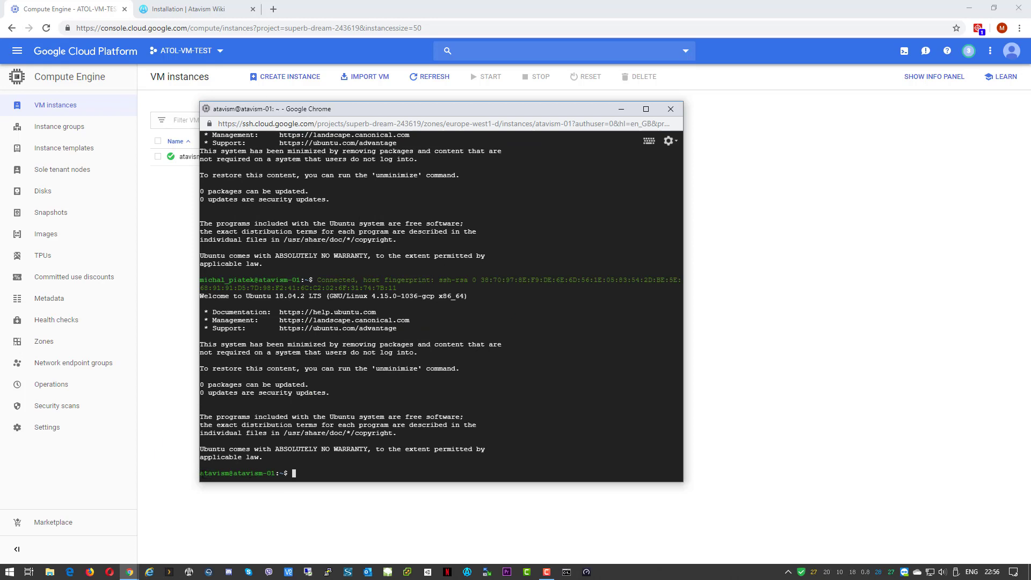
# Become root with sudo su and change into the /opt directory
pyautogui.moveTo(200, 474); pyautogui.dragTo(230, 474)
pyautogui.write('sudo su')
pyautogui.press('Return')
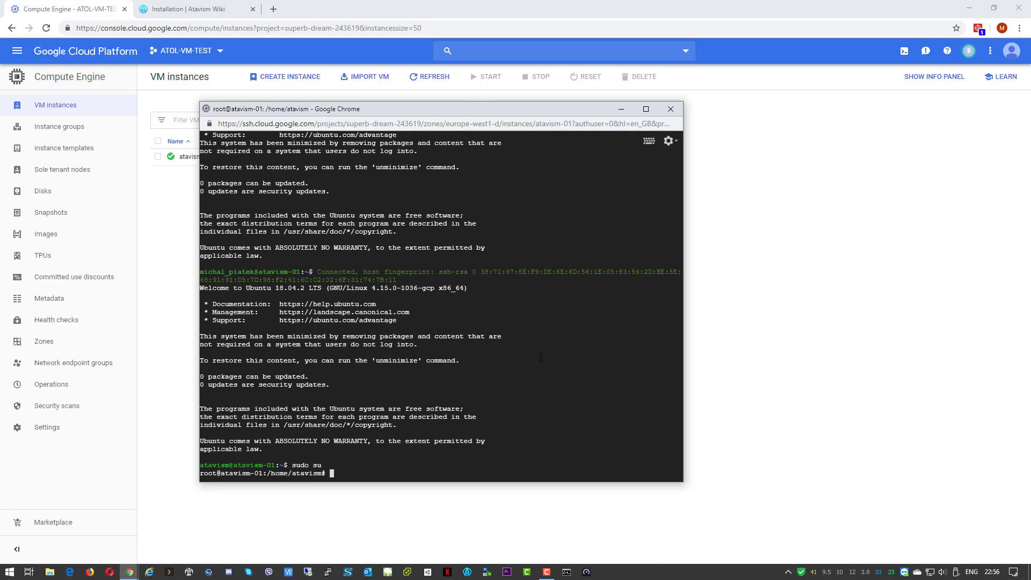
pyautogui.write('cd /opt')
pyautogui.press('Return')
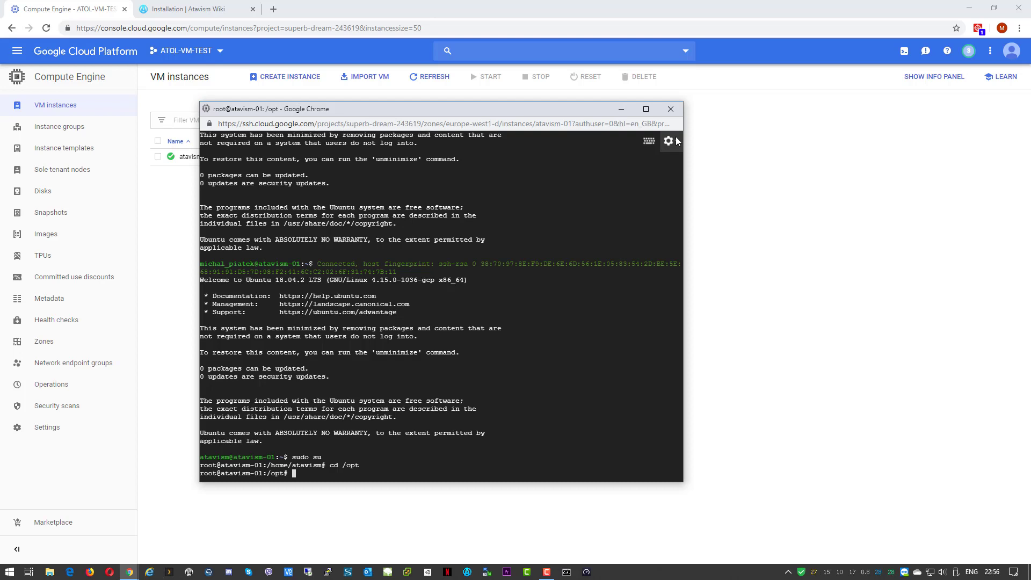
pyautogui.click(668, 142)
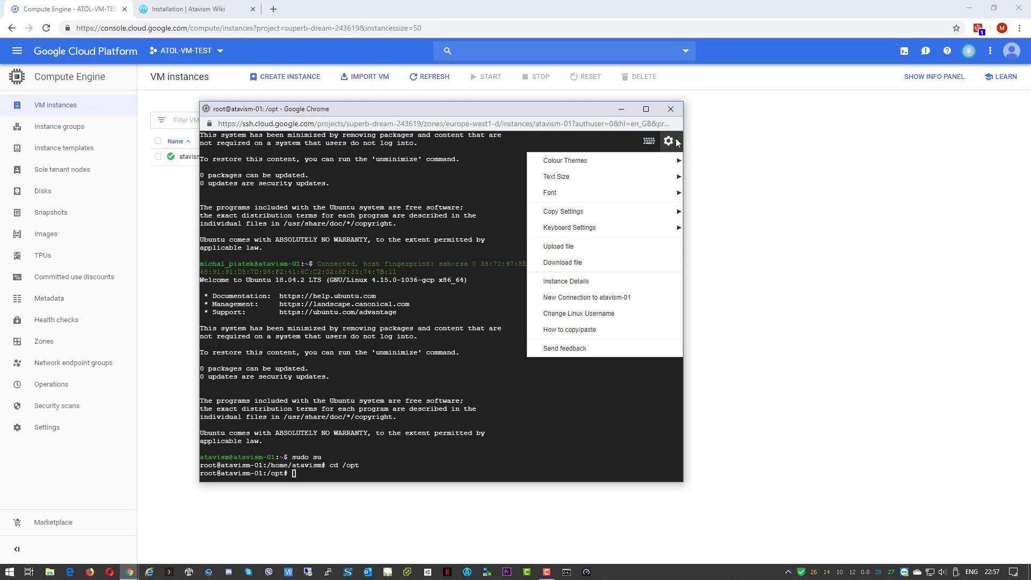
# Upload atavism_server_2019.1.2.zip from the Desktop to the VM
pyautogui.click(623, 248)
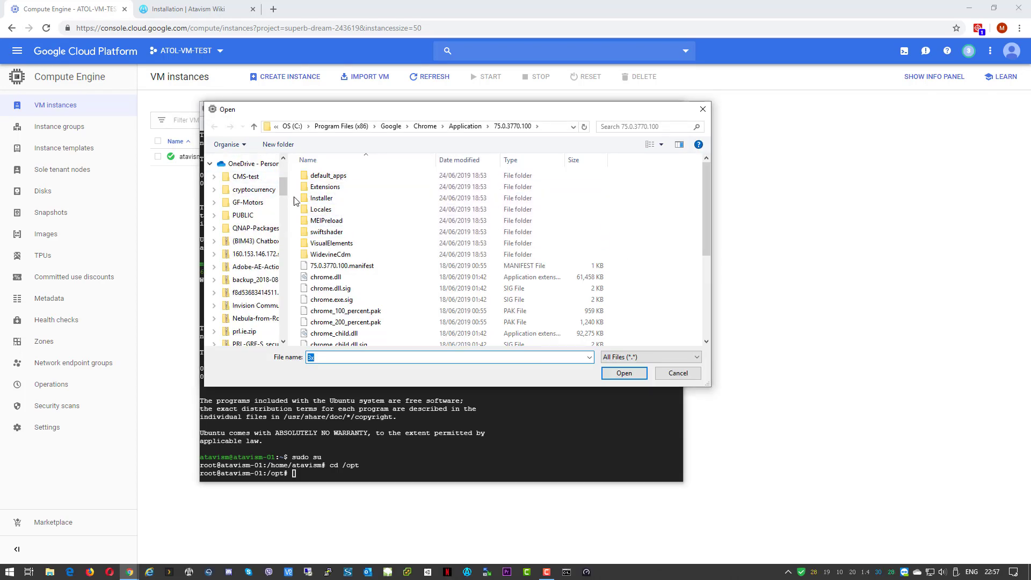
pyautogui.moveTo(282, 188); pyautogui.dragTo(282, 168)
pyautogui.click(250, 183)
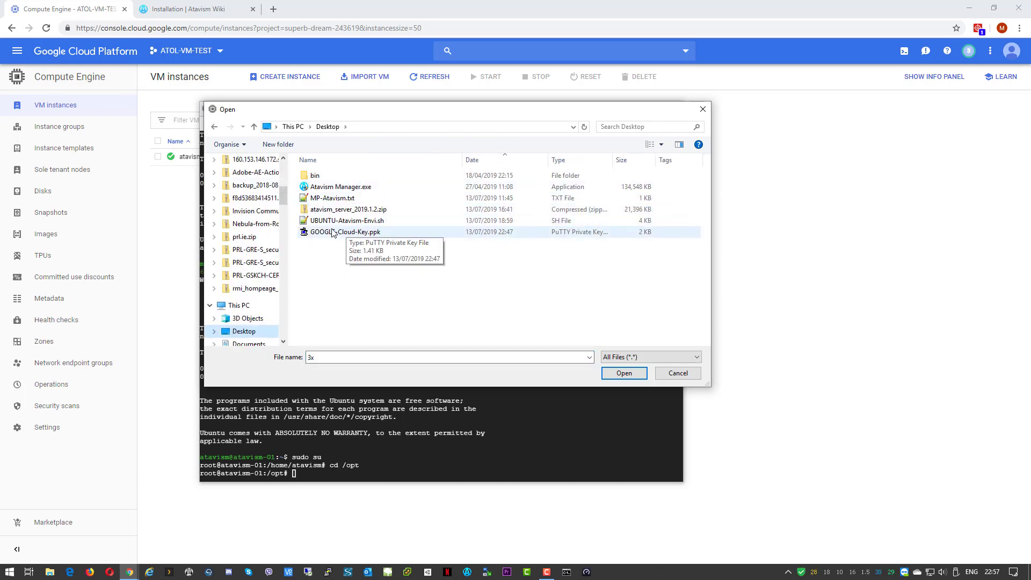
pyautogui.click(334, 211)
pyautogui.click(624, 373)
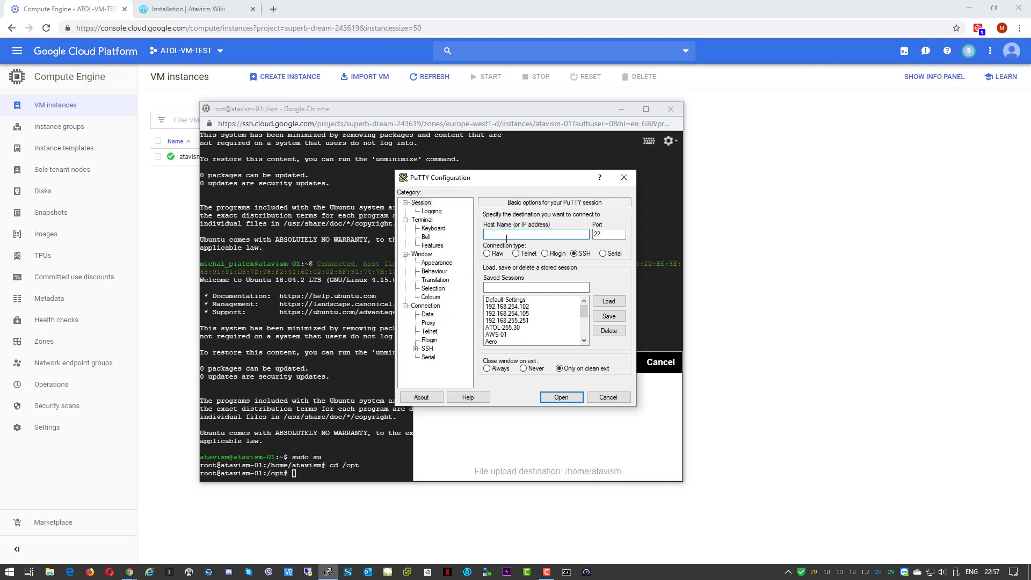
pyautogui.write('atavism')
pyautogui.click(779, 188)
pyautogui.click(158, 156)
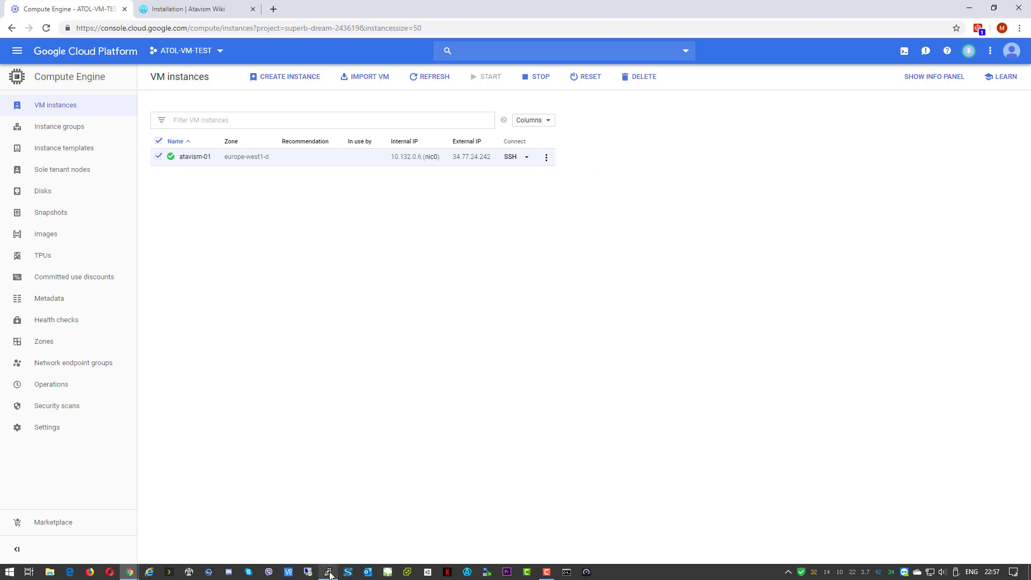
pyautogui.moveTo(330, 574)
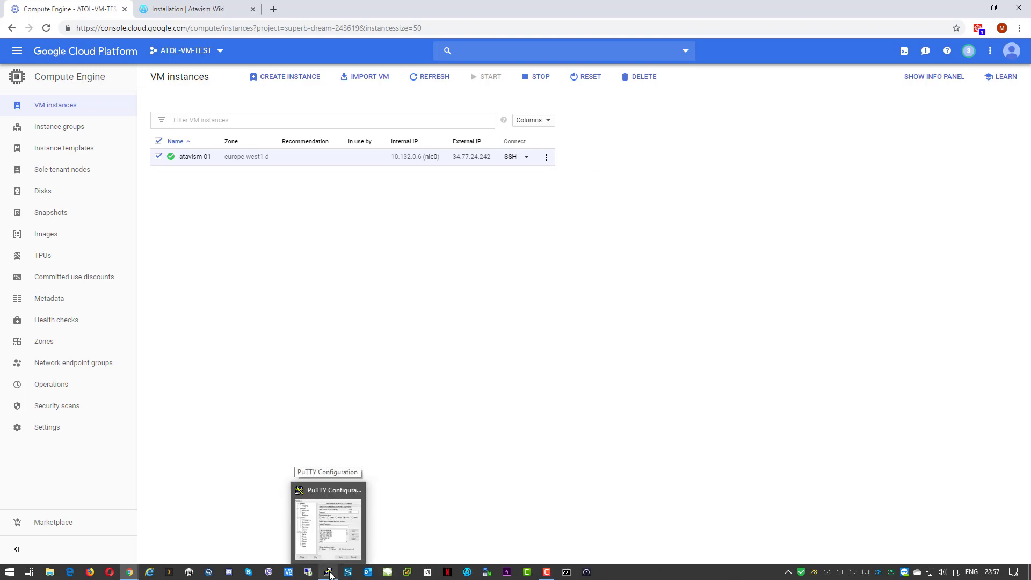
pyautogui.click(329, 575)
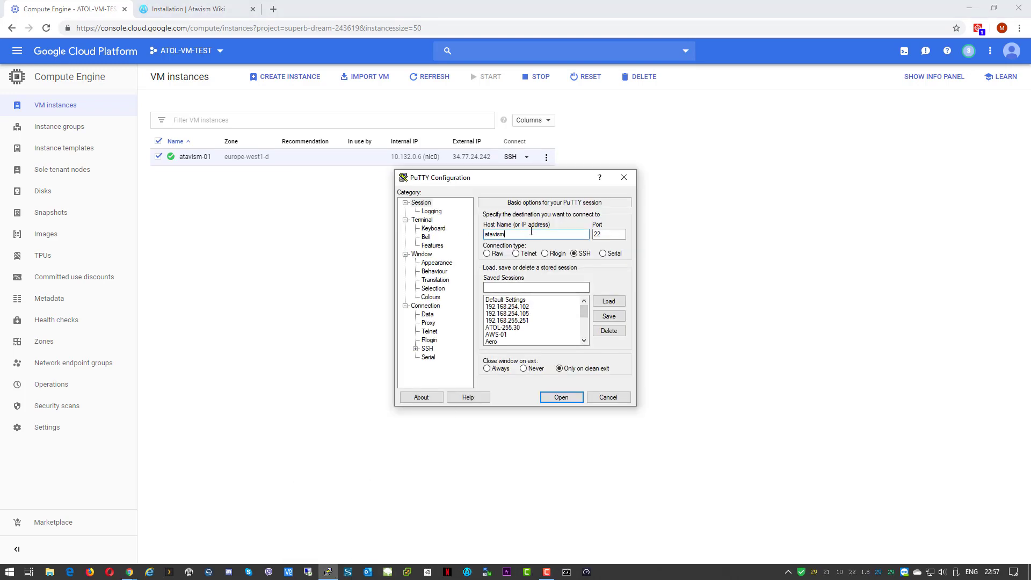
pyautogui.write('@34.77.24.242')
pyautogui.click(416, 350)
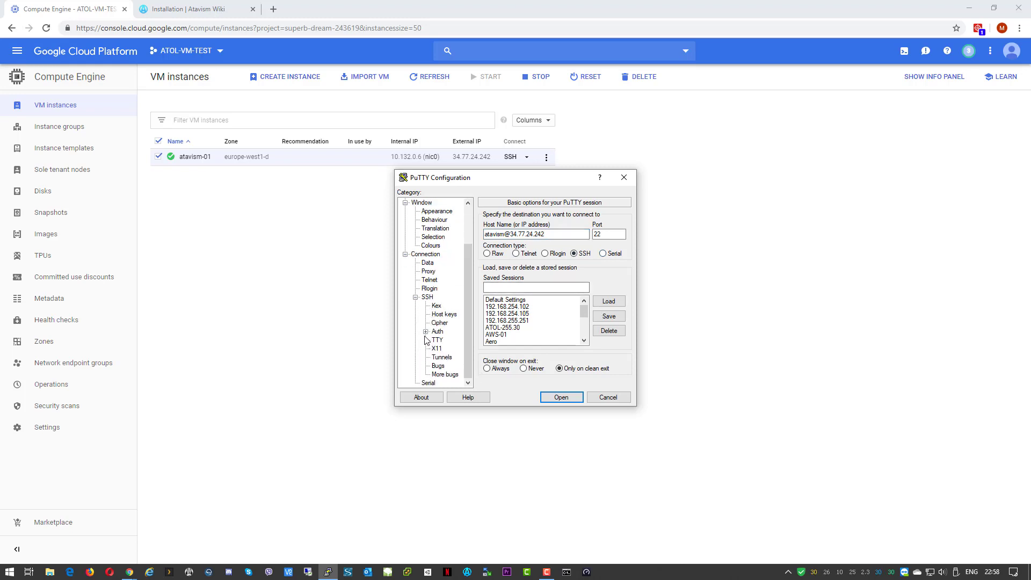
# Set GOOGLE-Cloud-Key.ppk as the private key for SSH authentication
pyautogui.click(426, 332)
pyautogui.click(437, 331)
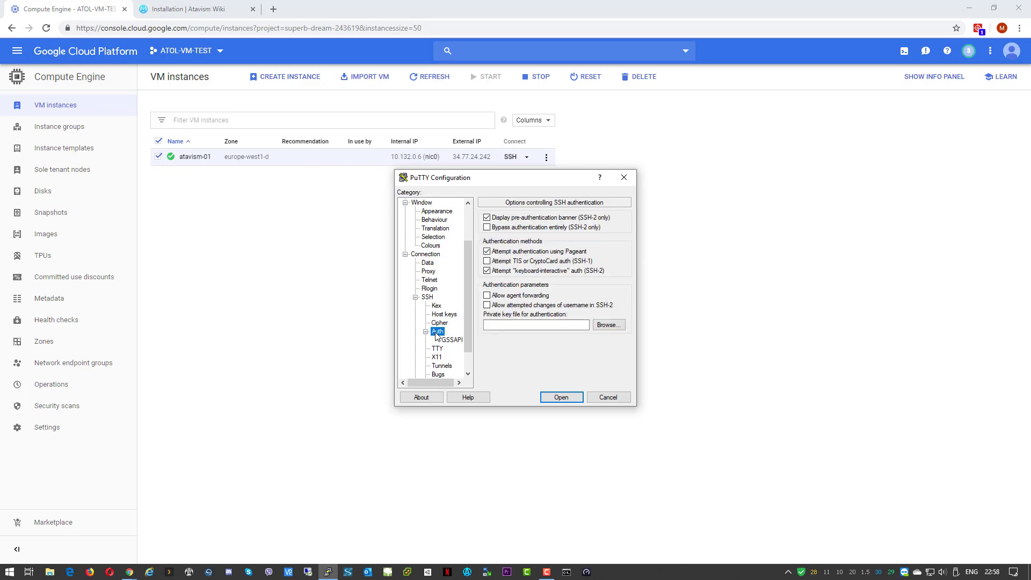
pyautogui.click(611, 326)
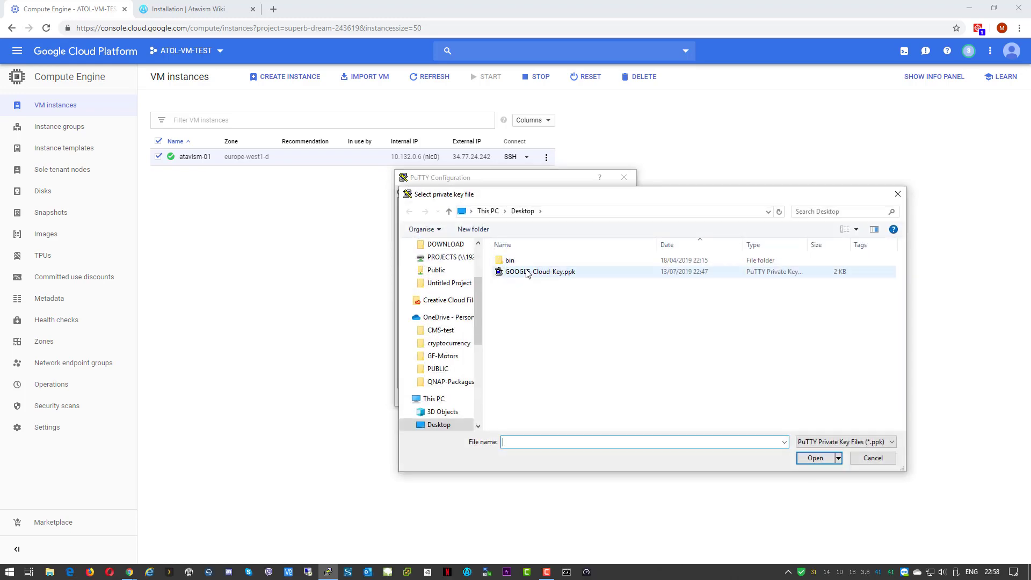
pyautogui.click(528, 273)
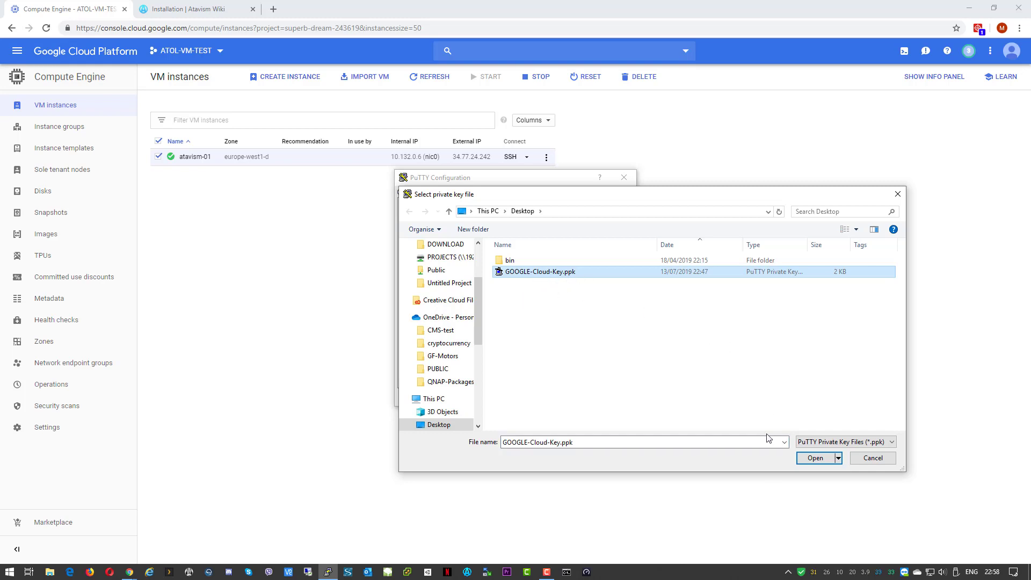
pyautogui.click(796, 458)
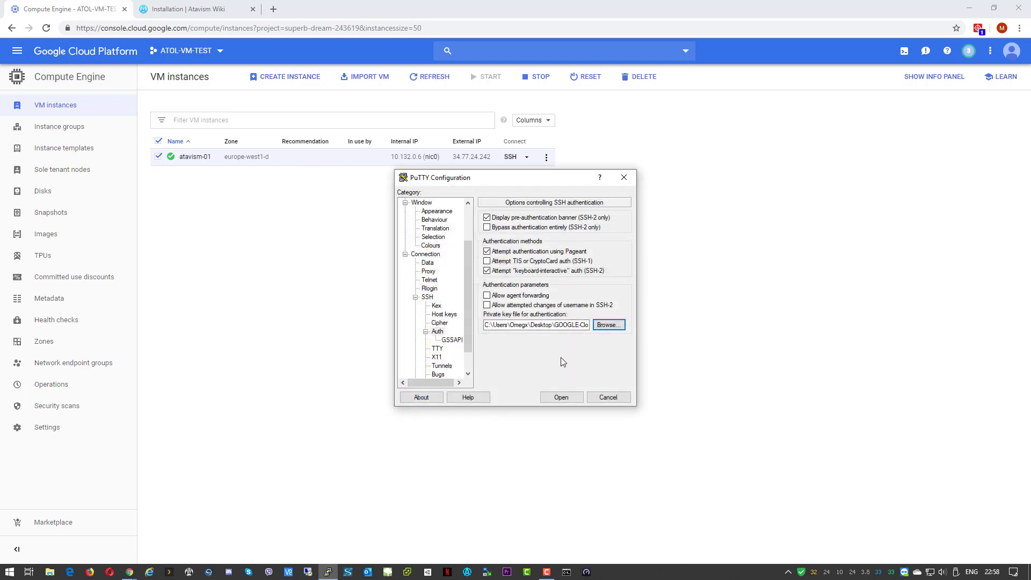
# Save the session as GOOGLE-Cloud-01 and open the connection to the VM
pyautogui.scroll(2, 417, 204)
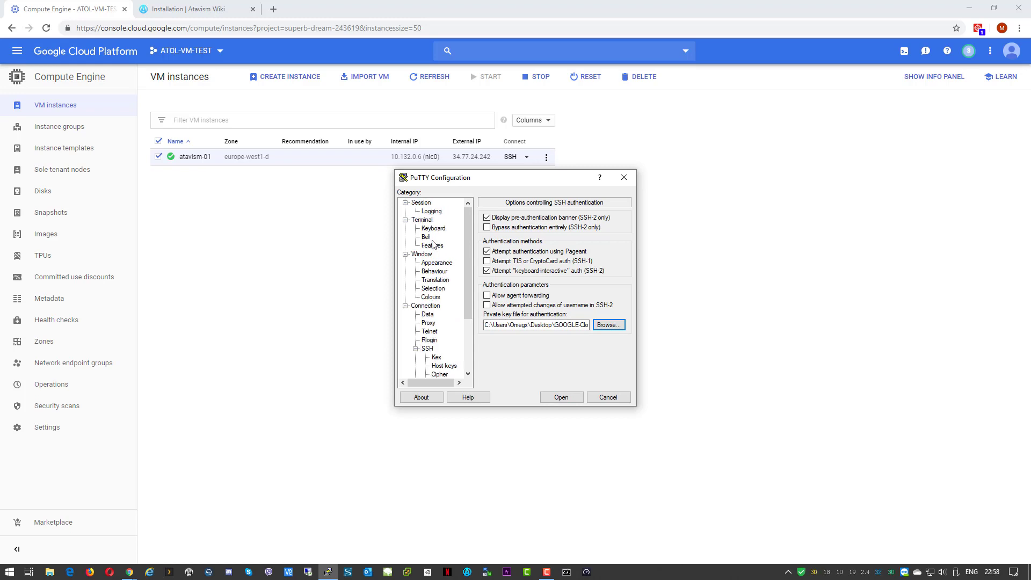
pyautogui.click(417, 204)
pyautogui.click(548, 287)
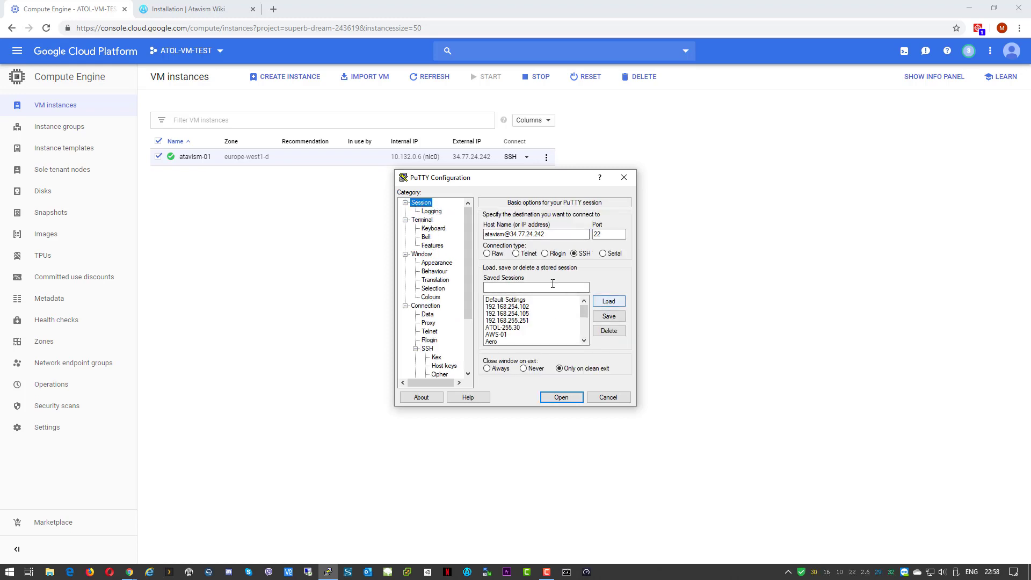
pyautogui.write('GO')
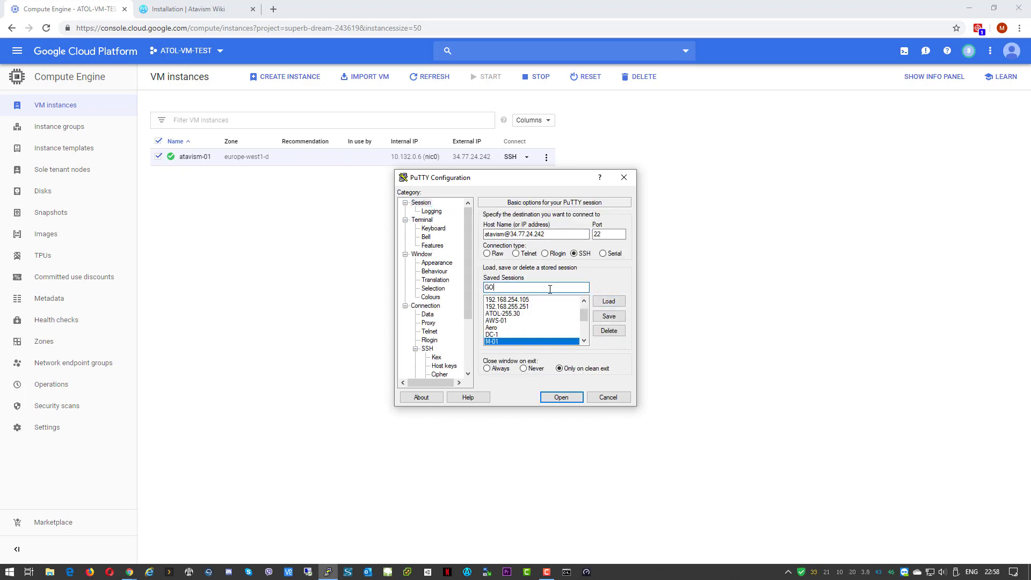
pyautogui.write('OGLE-Cloud-01')
pyautogui.click(620, 317)
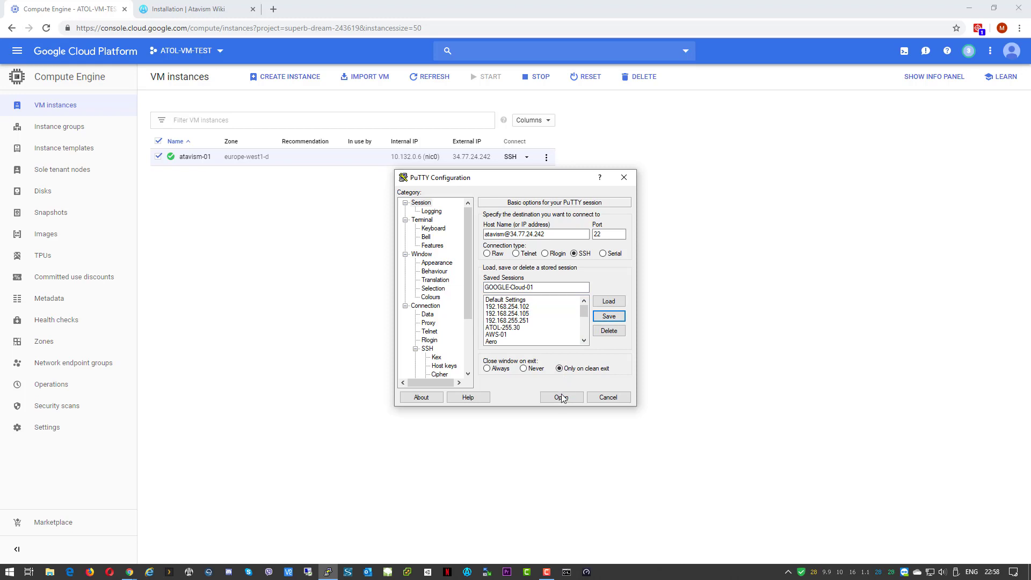
pyautogui.click(562, 396)
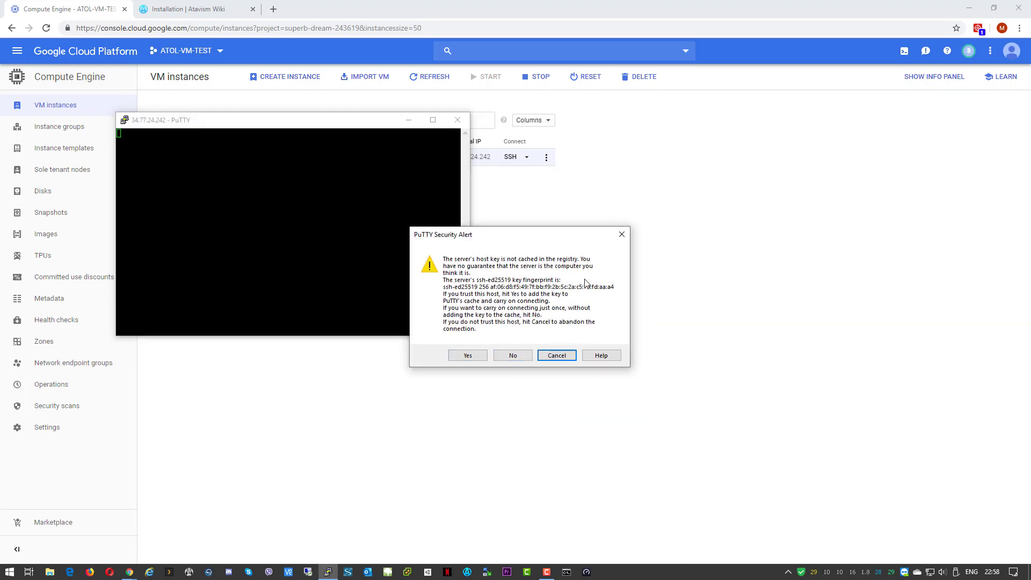
# Accept the server's host key to log in to atavism-01 and centre the terminal window
pyautogui.click(468, 357)
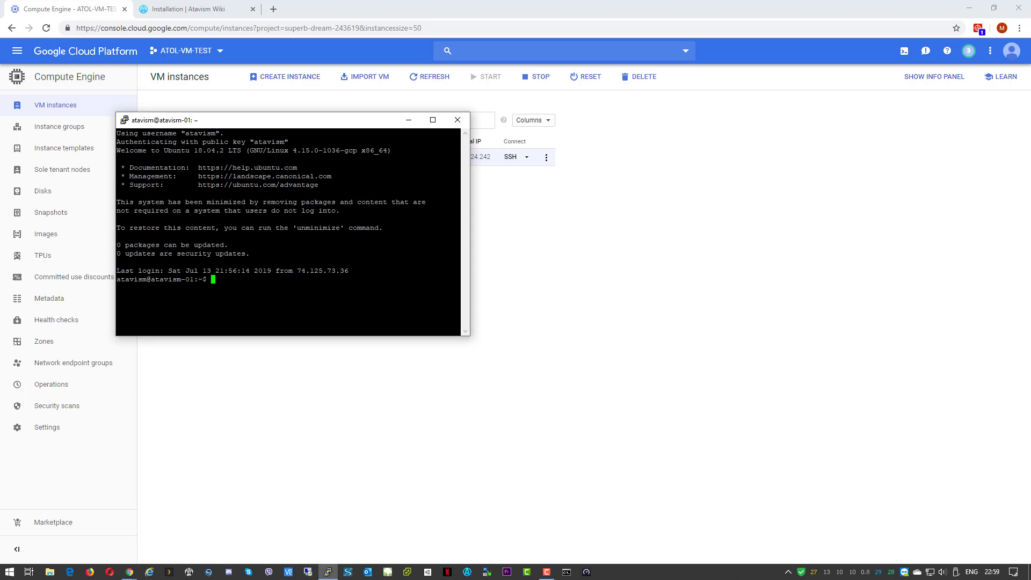
pyautogui.press('XF86AudioMute')
pyautogui.moveTo(261, 122); pyautogui.dragTo(453, 245)
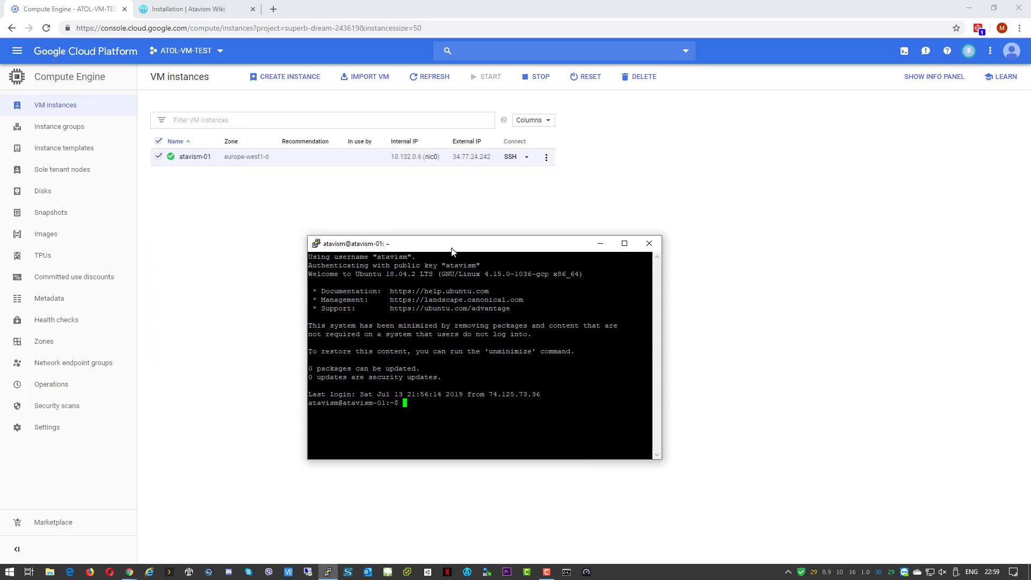
# Become root with sudo su, then open UBUNTU-Atavism-Envi.sh in Notepad++ and select all its text
pyautogui.click(977, 7)
pyautogui.moveTo(449, 114); pyautogui.dragTo(790, 39)
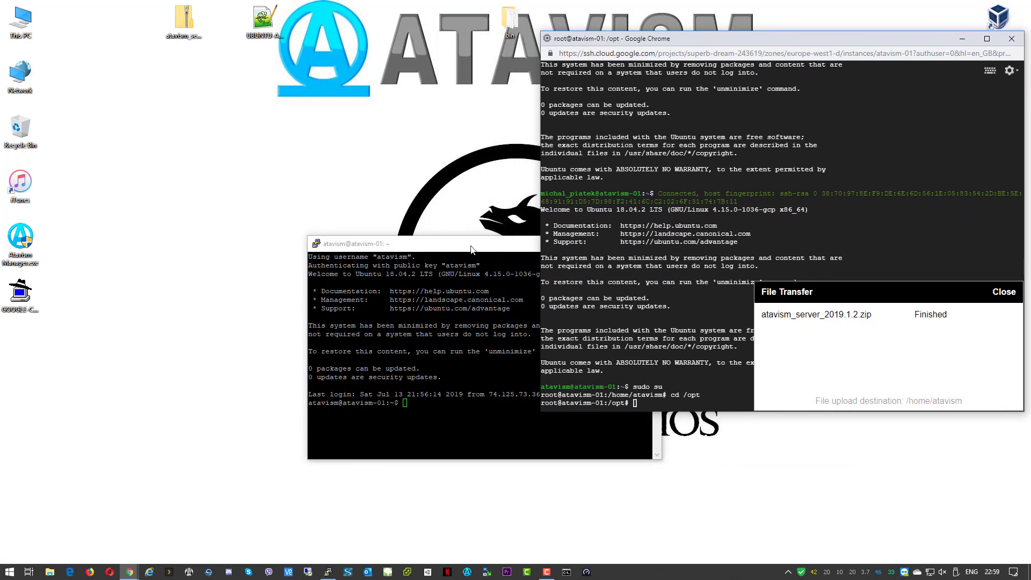
pyautogui.moveTo(471, 249); pyautogui.dragTo(222, 243)
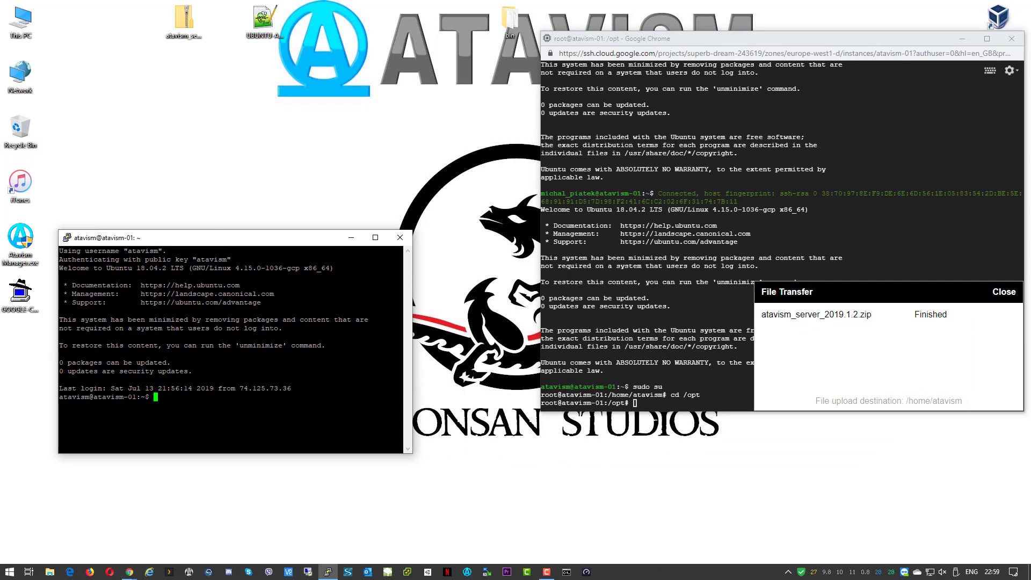
pyautogui.write('sudo su')
pyautogui.press('Return')
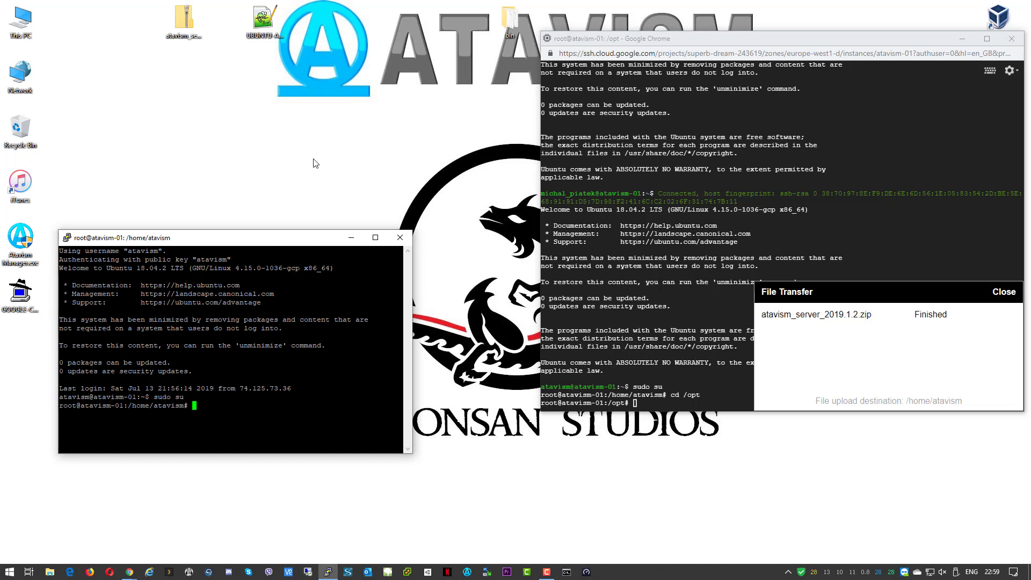
pyautogui.doubleClick(265, 22)
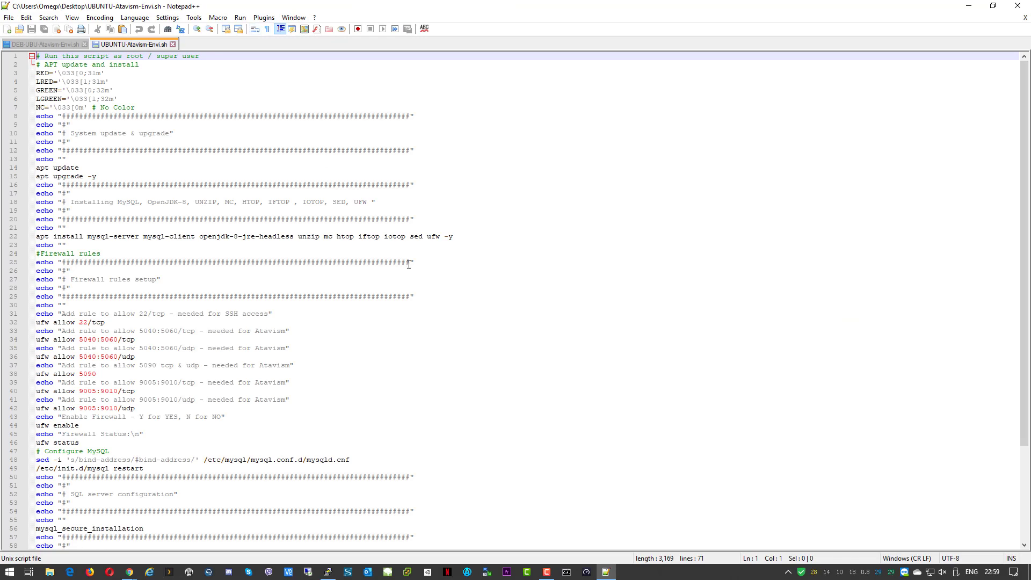
pyautogui.hotkey('ctrl', 'a')
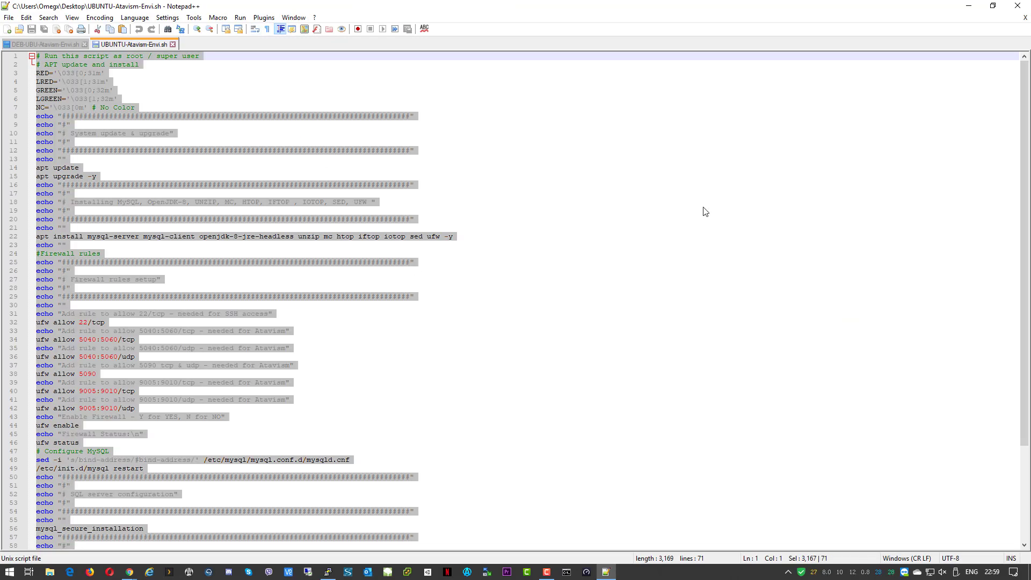
# In a maximized PuTTY terminal, try nano atavism-envi.sh, which reports nano is missing
pyautogui.click(970, 6)
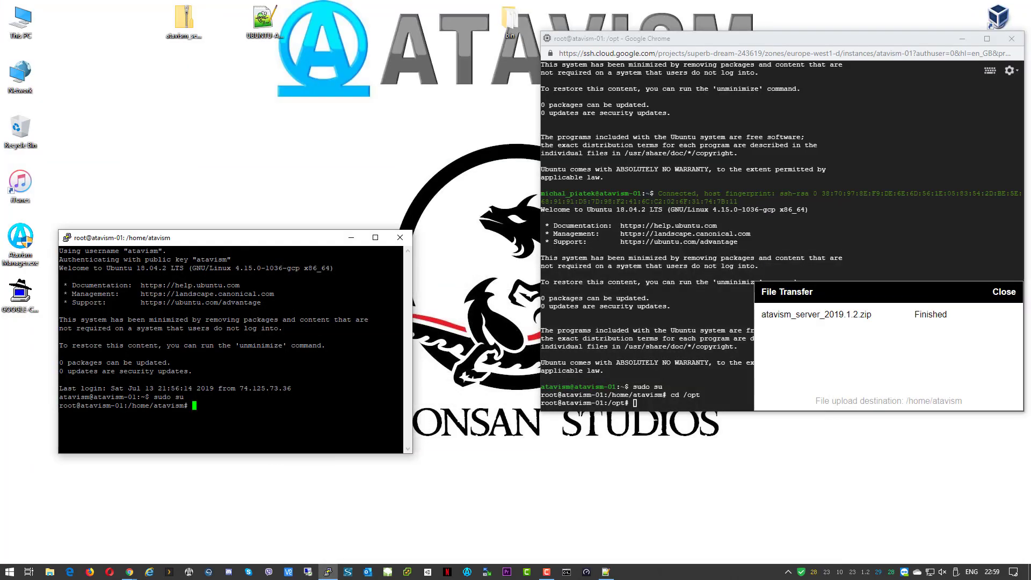
pyautogui.click(376, 237)
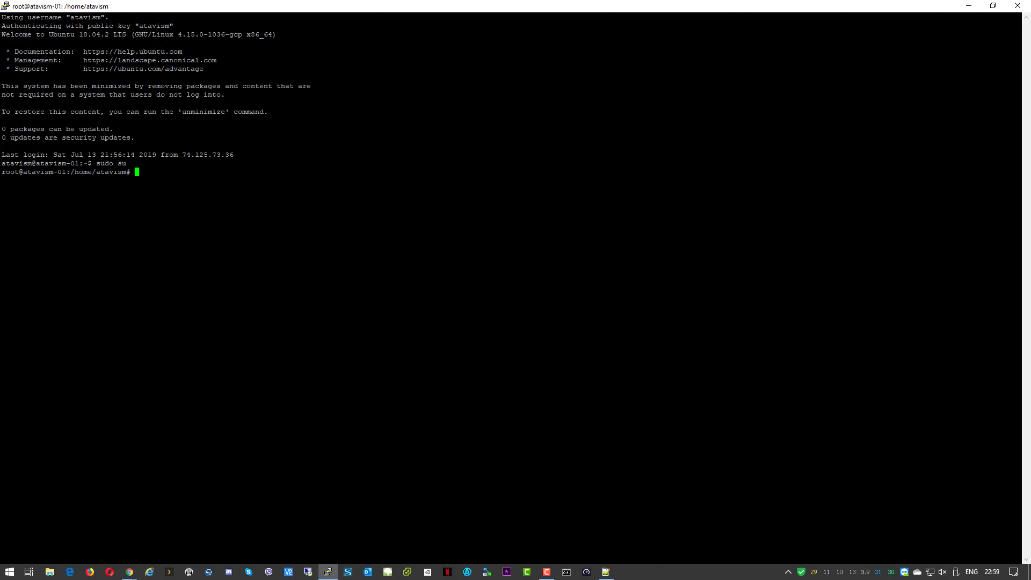
pyautogui.write('nano atavism-envi.sj')
pyautogui.press('BackSpace')
pyautogui.write('h')
pyautogui.press('Return')
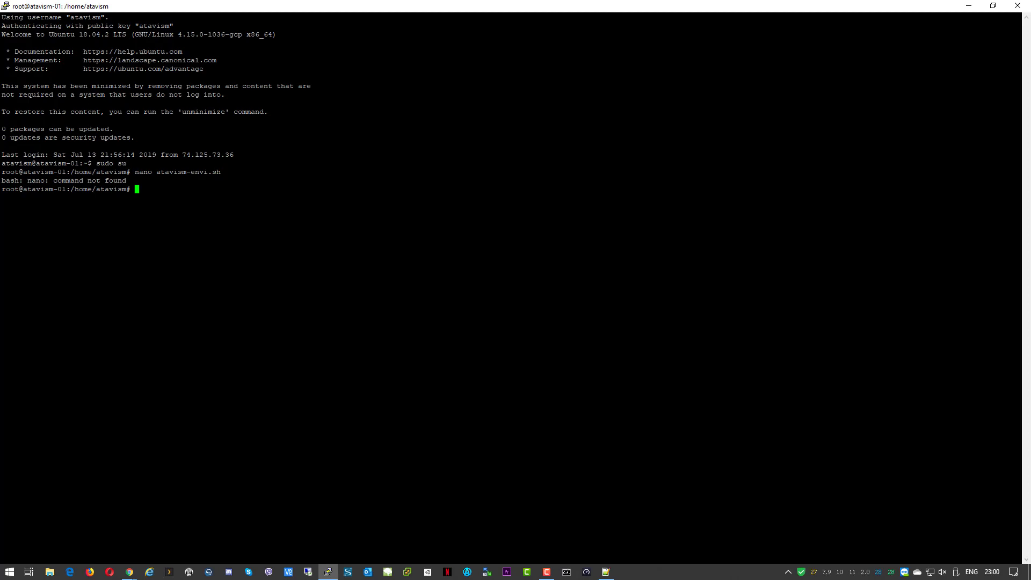
# Update the package lists with apt update and install nano with apt install nano
pyautogui.write('apt update')
pyautogui.press('Return')
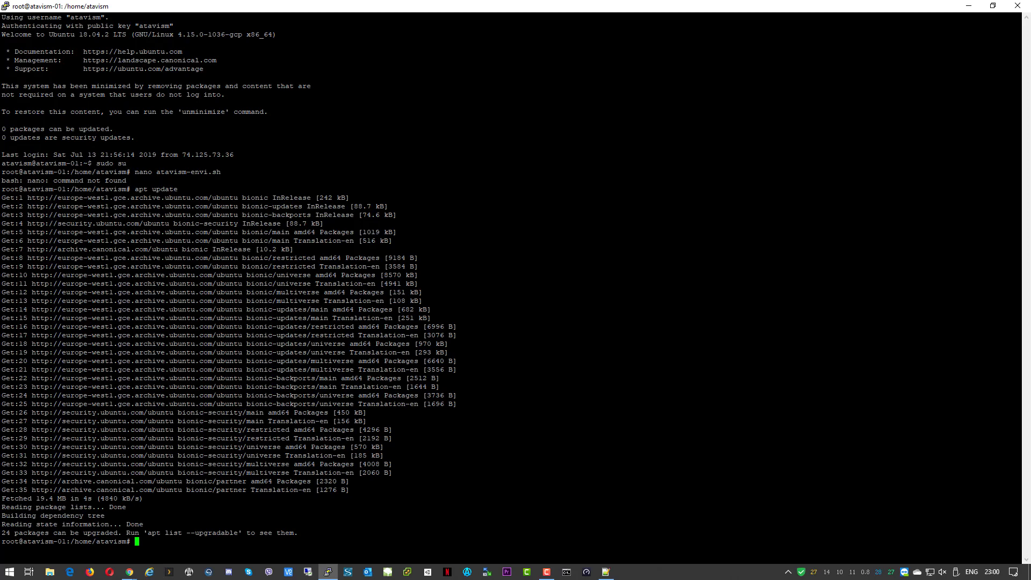
pyautogui.press('Up')
pyautogui.press('BackSpace')
pyautogui.press('BackSpace')
pyautogui.press('BackSpace')
pyautogui.press('BackSpace')
pyautogui.press('BackSpace')
pyautogui.press('BackSpace')
pyautogui.write('install nano')
pyautogui.press('BackSpace')
pyautogui.press('Return')
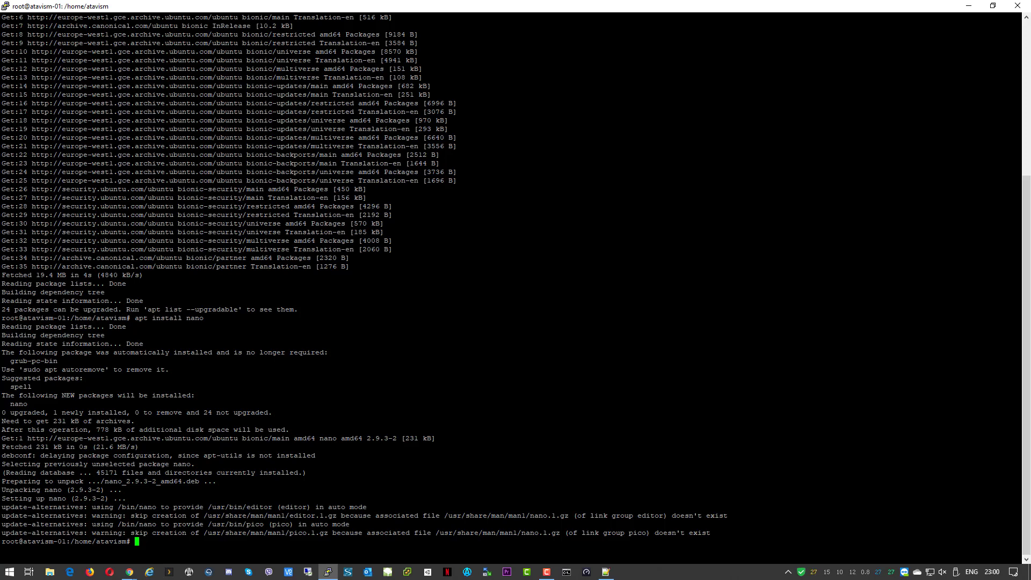
# Paste the Notepad++ setup script into atavism-envi.sh in nano and save the file
pyautogui.write('nano atavism-envi.sh')
pyautogui.press('Return')
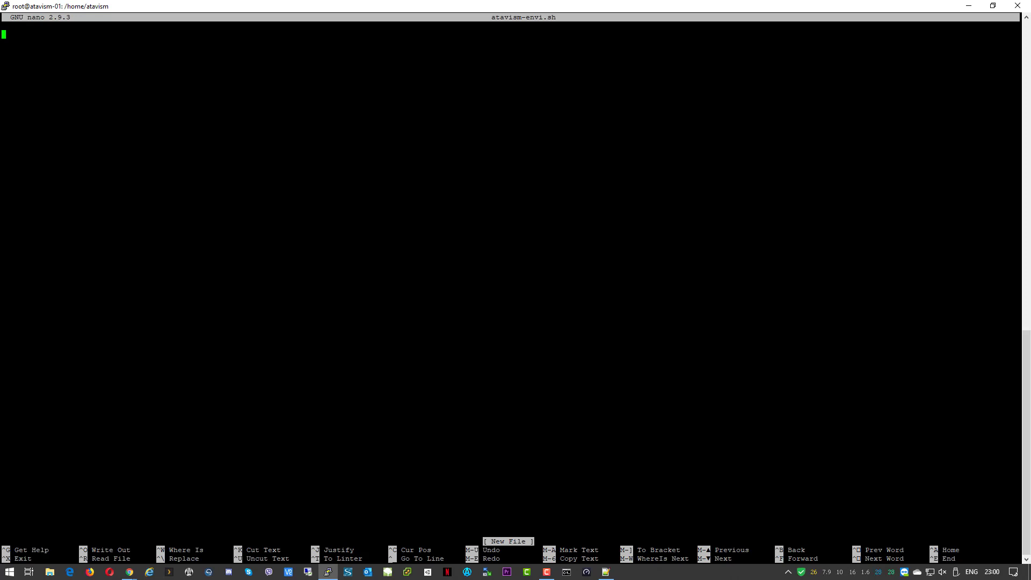
pyautogui.click(608, 574)
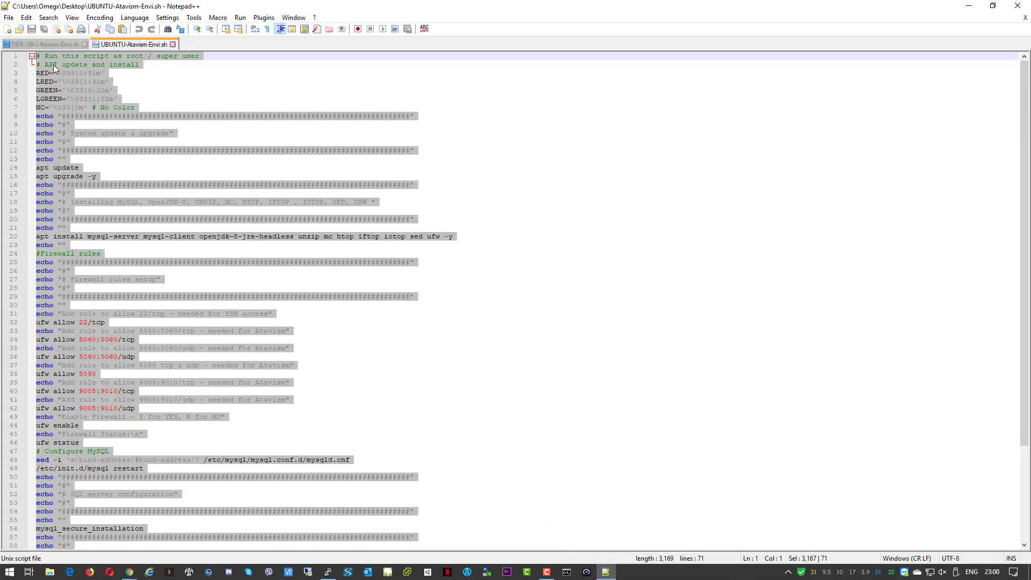
pyautogui.rightClick(73, 76)
pyautogui.click(113, 94)
pyautogui.click(970, 6)
pyautogui.press('shift+Insert')
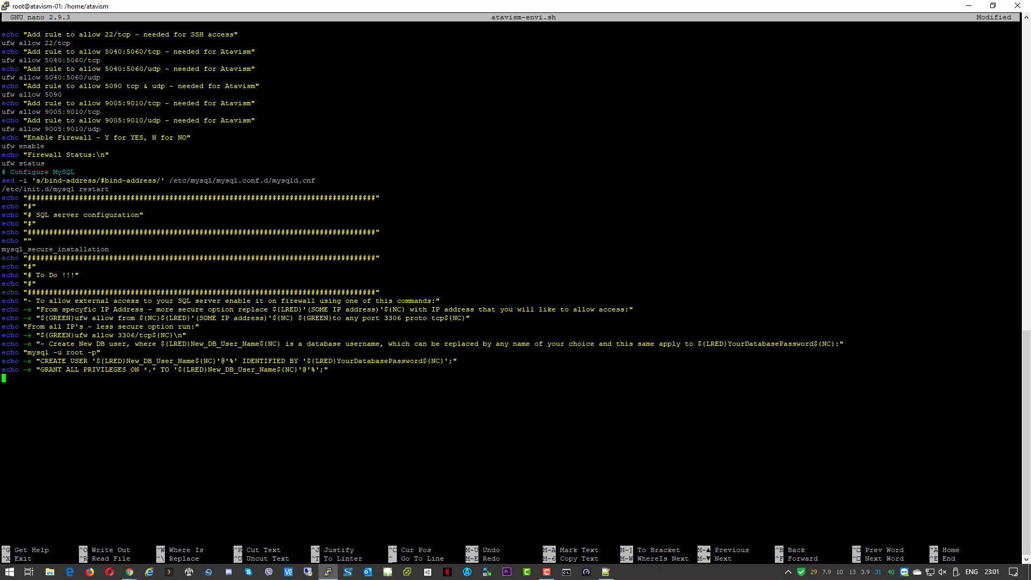
pyautogui.hotkey('ctrl', 'x')
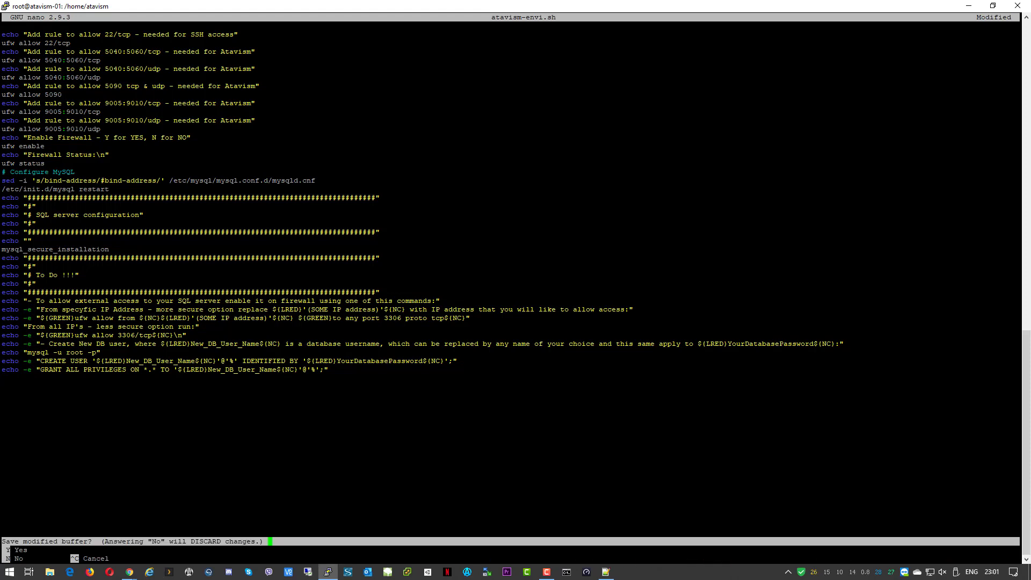
pyautogui.press('y')
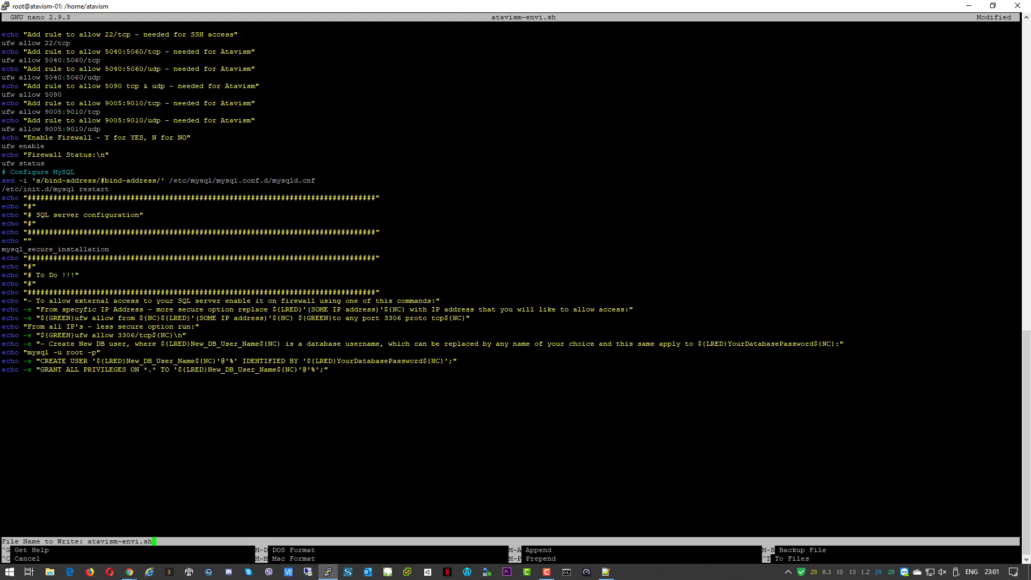
pyautogui.press('Return')
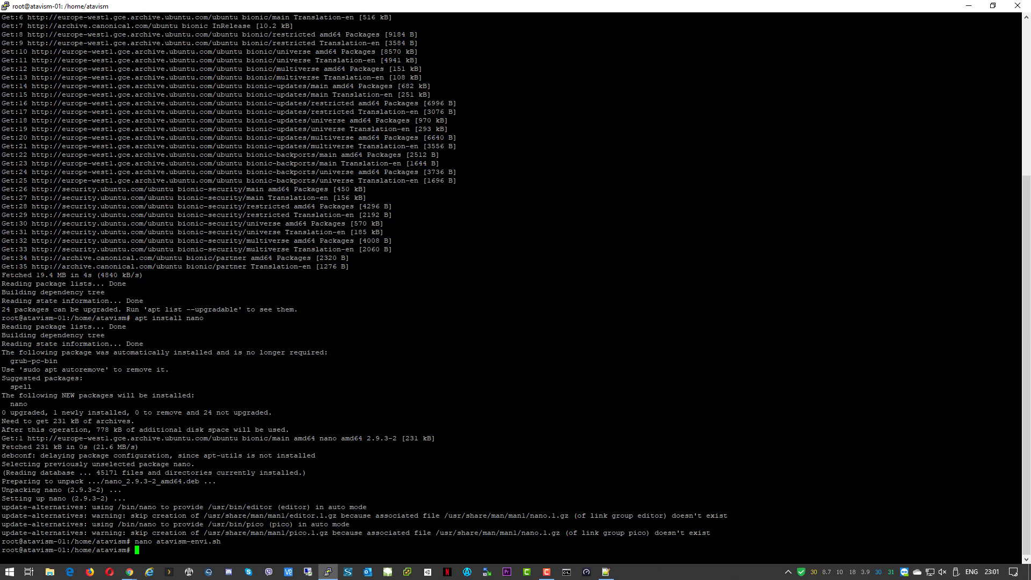
# Make atavism-envi.sh executable with chmod +x and list the home folder's files
pyautogui.write('chmod +x atavism')
pyautogui.press('Tab')
pyautogui.press('Return')
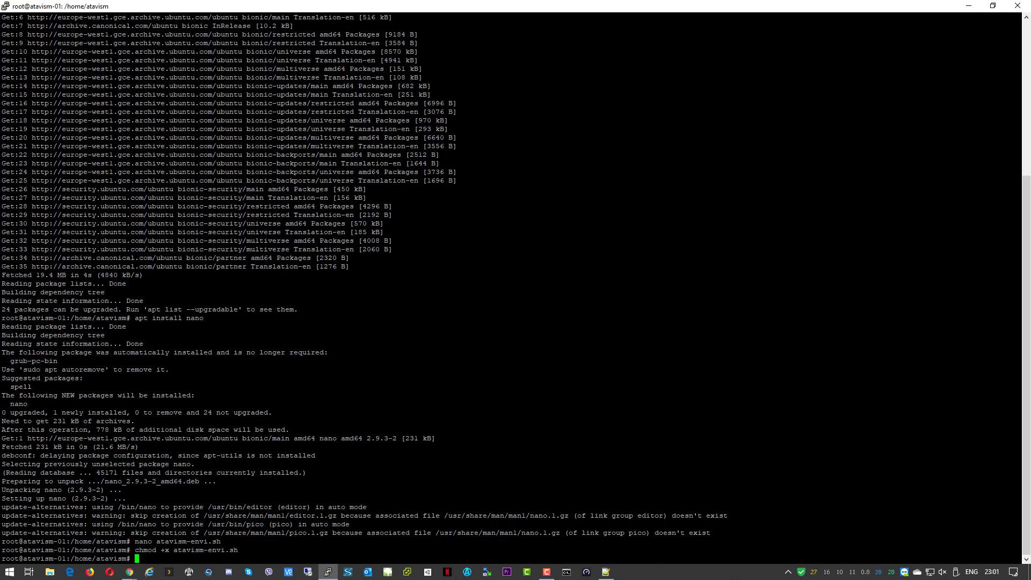
pyautogui.write('ls')
pyautogui.press('Return')
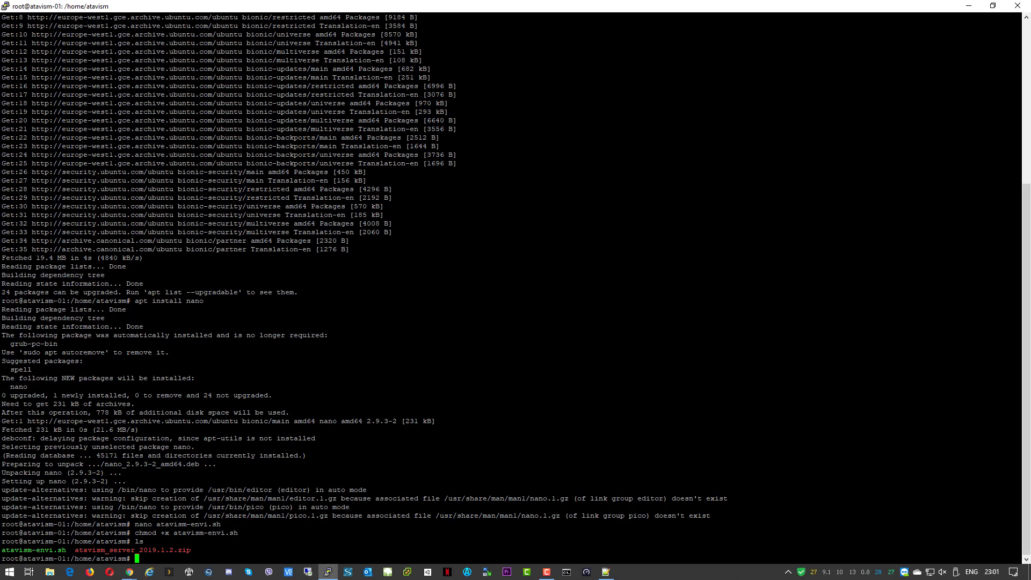
# Run ./atavism-envi.sh to start the system update and upgrade
pyautogui.write('./a')
pyautogui.press('Tab')
pyautogui.press('Return')
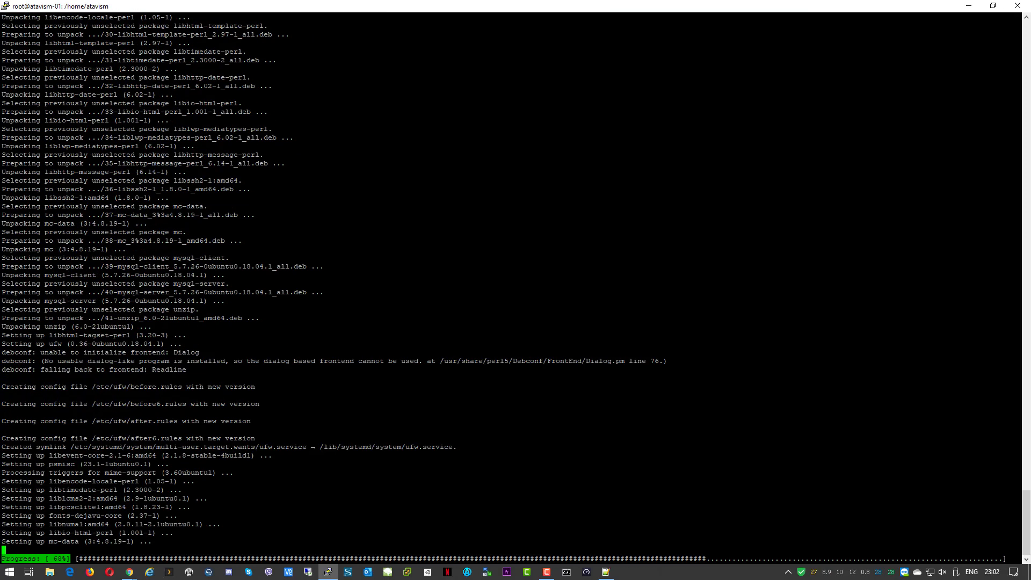
# Wait while the setup script installs mysql-server, mysql-client, ufw and unzip
pyautogui.moveTo(129, 572)
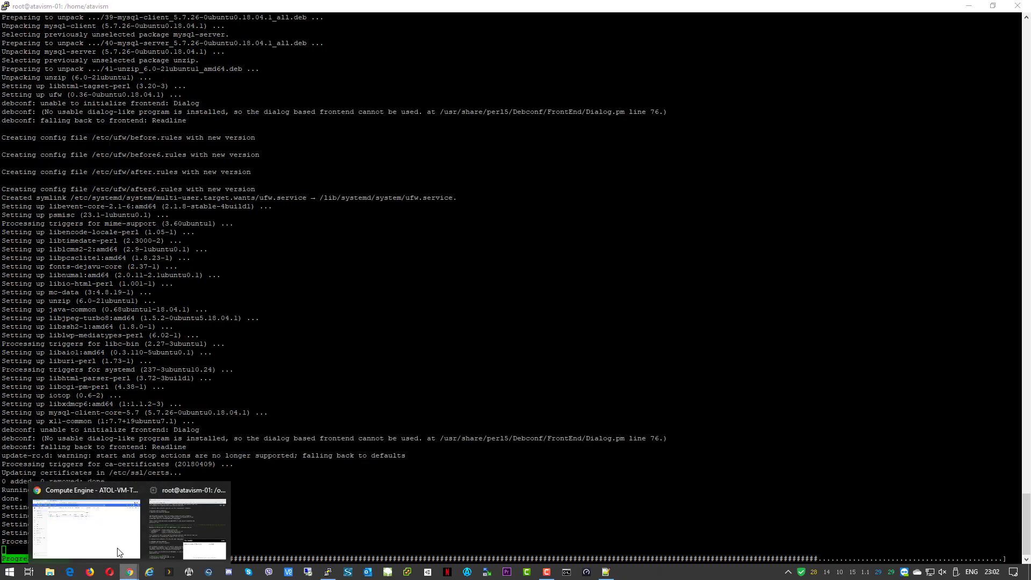
pyautogui.click(115, 548)
pyautogui.click(159, 11)
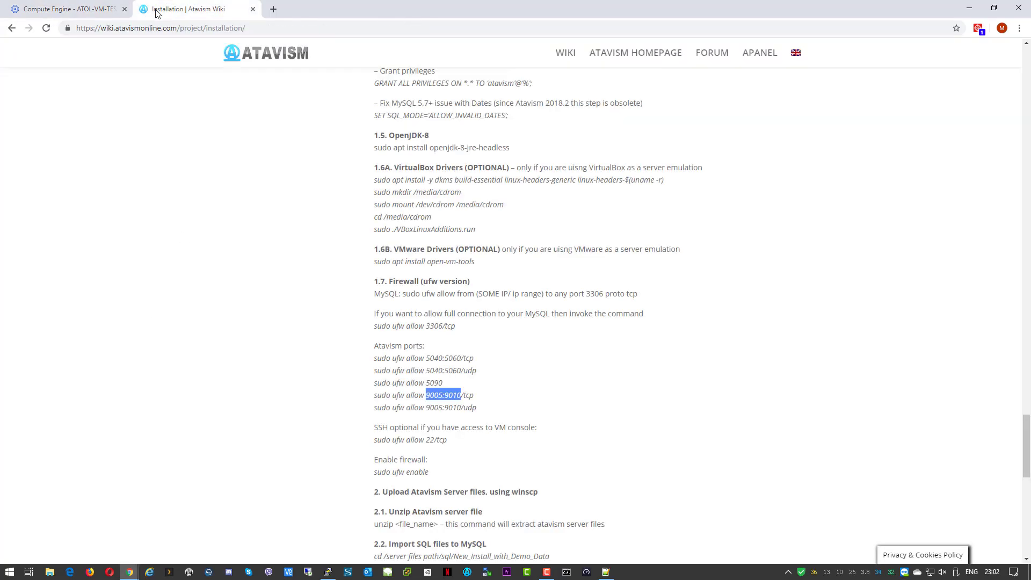
pyautogui.scroll(-4, 453, 313)
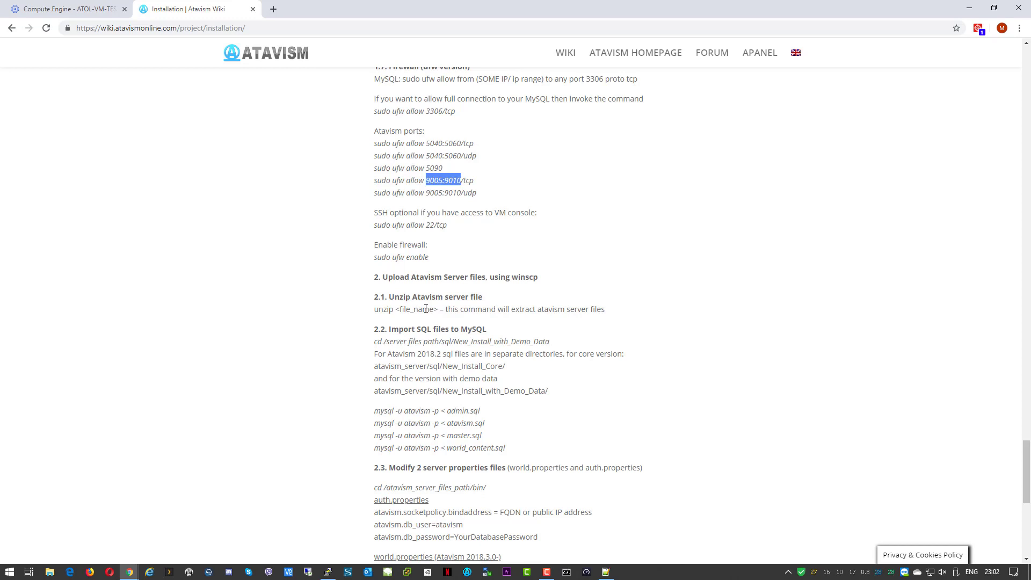
pyautogui.click(969, 8)
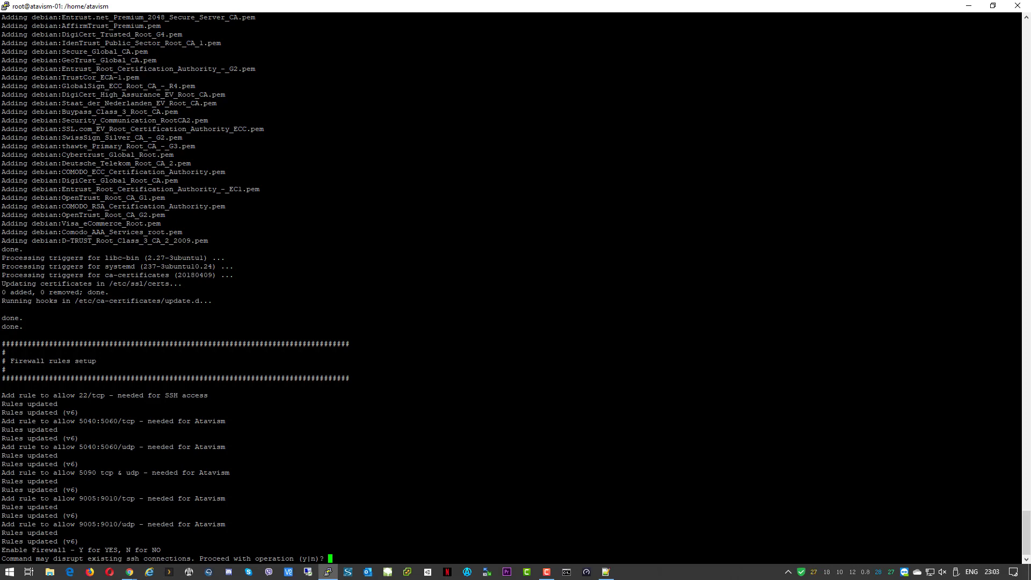
# Answer y to enable the ufw firewall with the Atavism port rules
pyautogui.write('y')
pyautogui.press('Return')
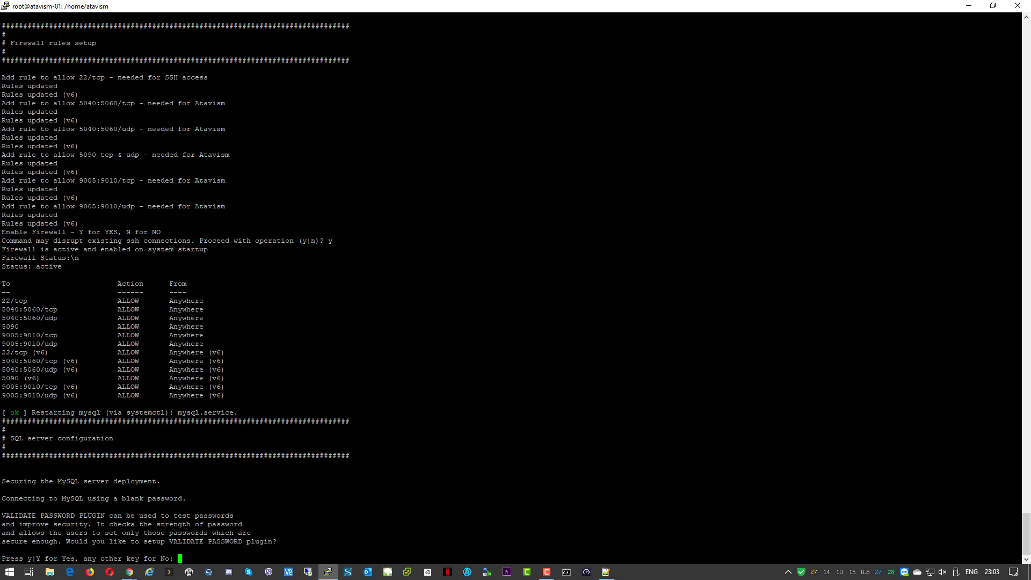
# Decline the password validation plugin, then enter and confirm the MySQL root password
pyautogui.write('n')
pyautogui.press('Return')
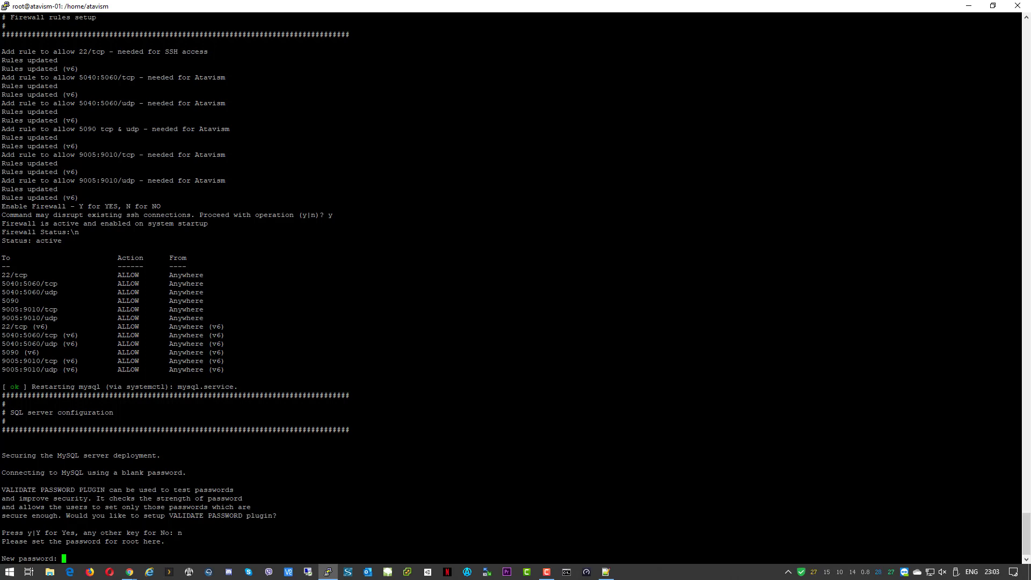
pyautogui.press('Return')
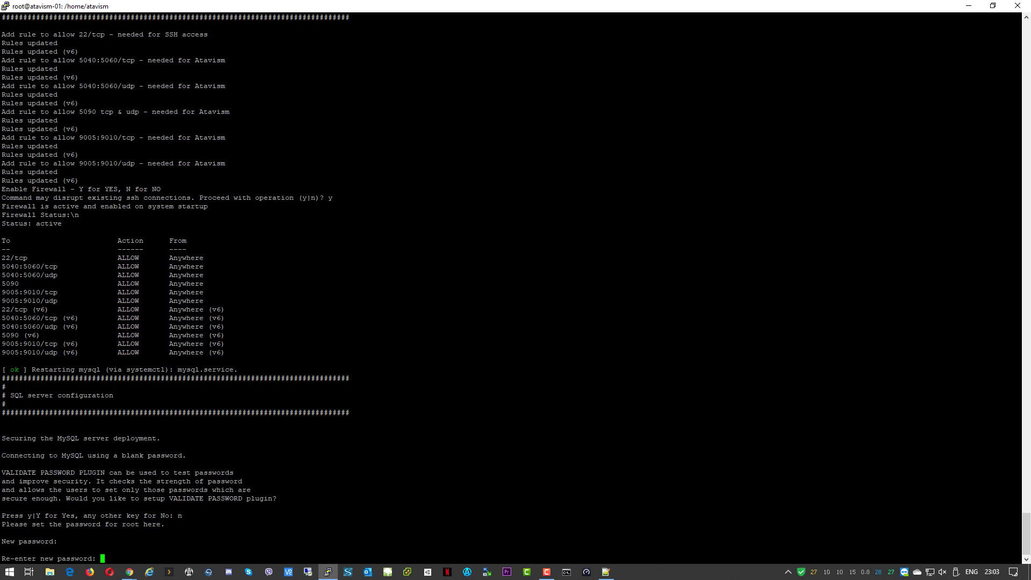
pyautogui.press('Return')
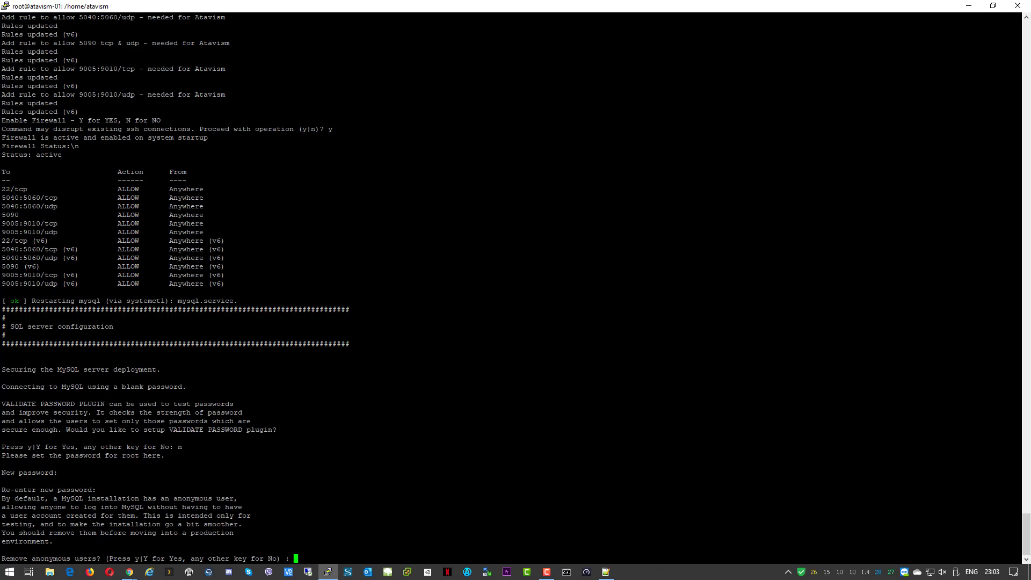
# Remove anonymous users, disallow remote root login, drop the test database and reload privileges
pyautogui.write('y')
pyautogui.press('Return')
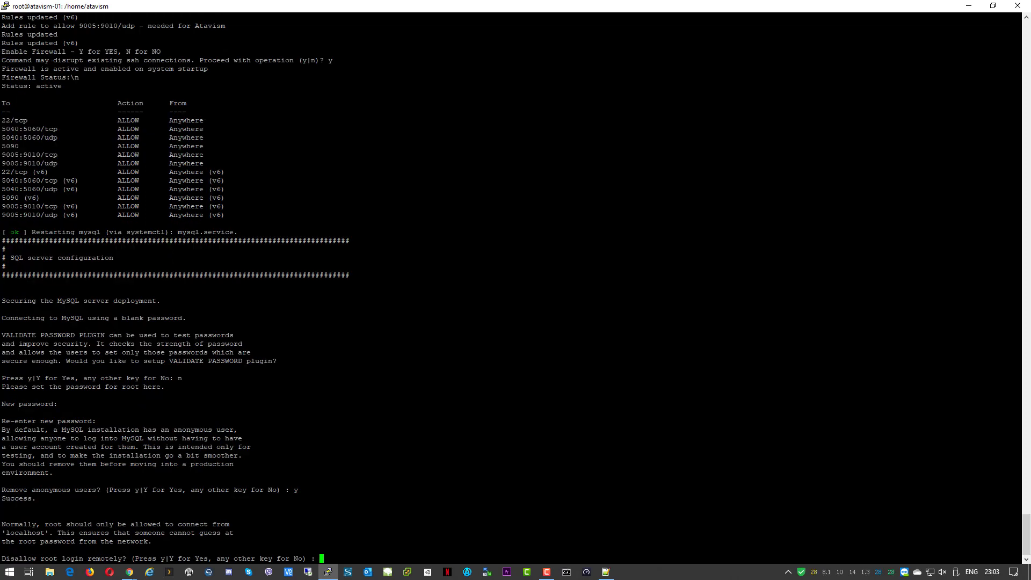
pyautogui.write('y')
pyautogui.press('Return')
pyautogui.write('y')
pyautogui.press('Return')
pyautogui.write('y for No) : y')
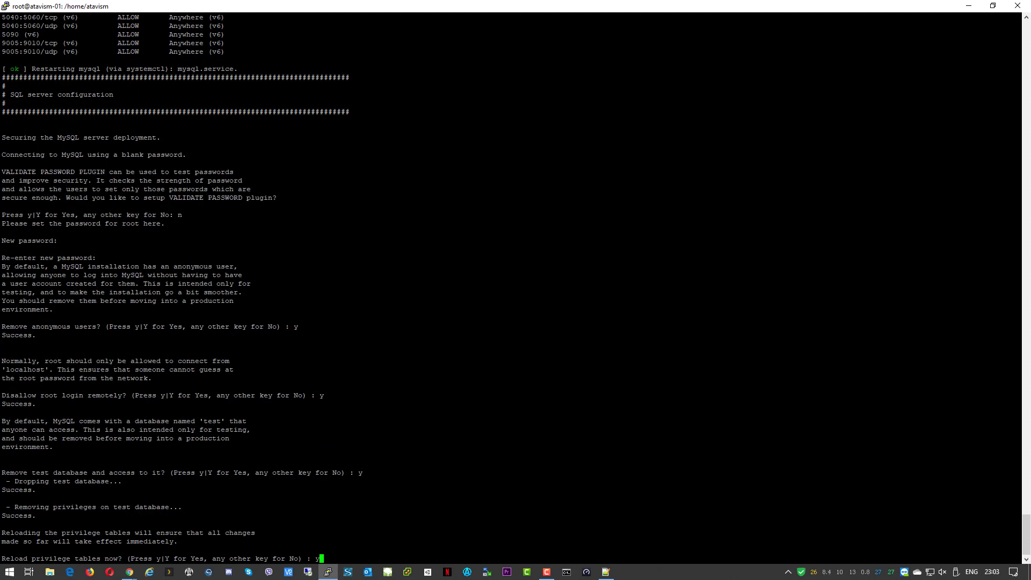
pyautogui.press('Return')
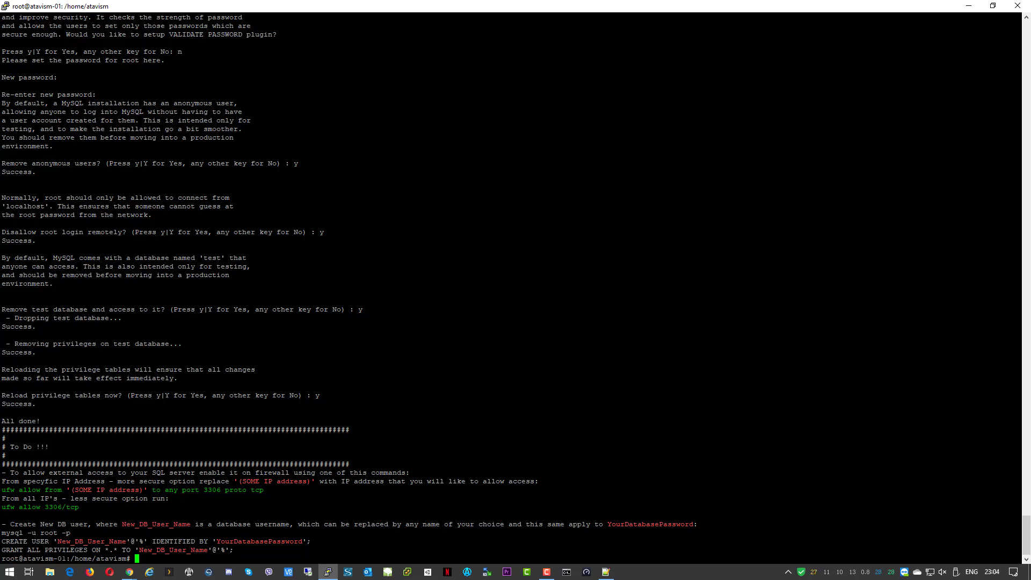
# Run 'ufw allow 3306/tcp' from the To Do notes to open MySQL port 3306 in the firewall
pyautogui.moveTo(6, 447); pyautogui.dragTo(1020, 447)
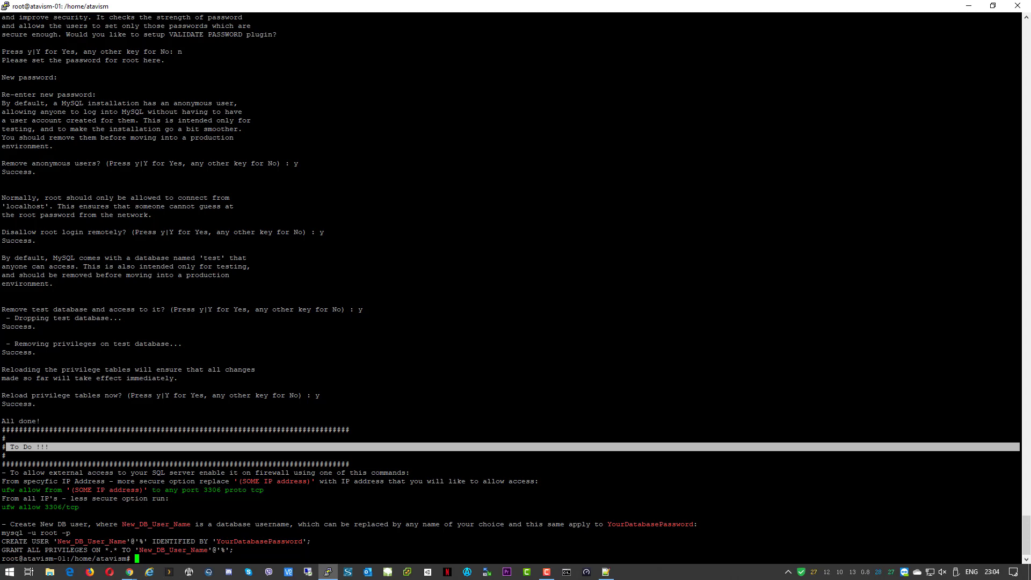
pyautogui.moveTo(80, 507); pyautogui.dragTo(1, 507)
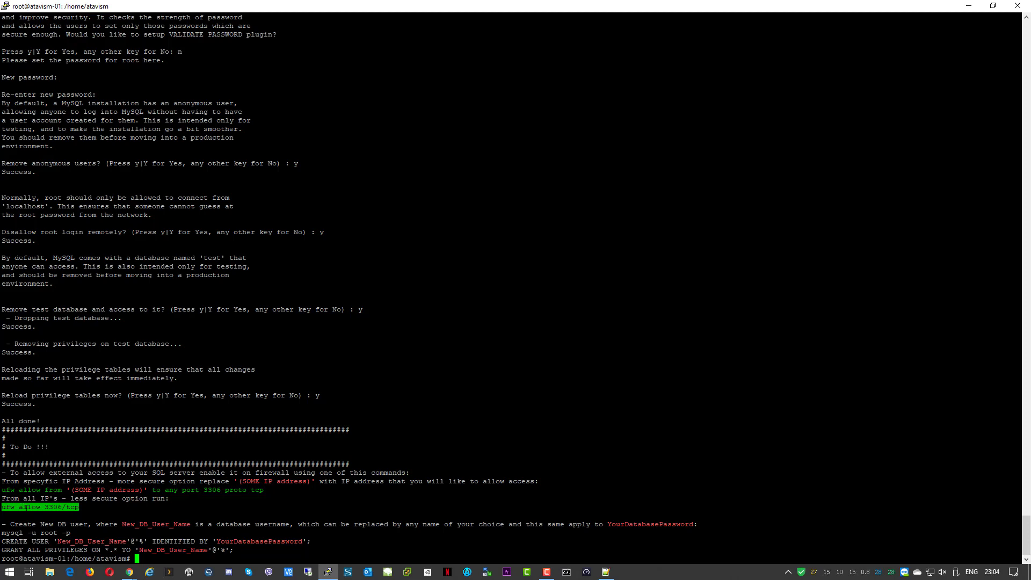
pyautogui.rightClick(28, 507)
pyautogui.press('Return')
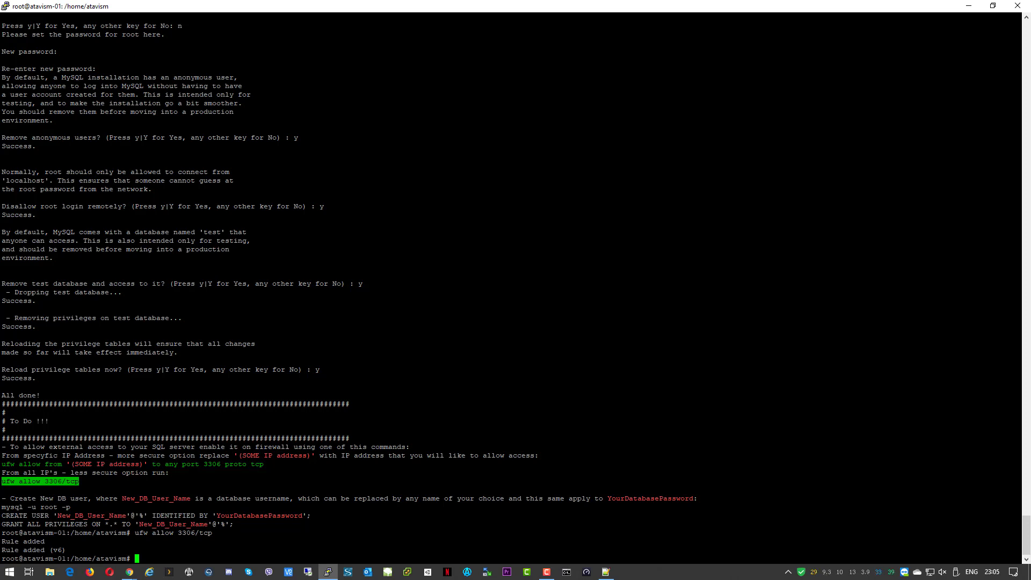
# Log into MySQL as root with 'mysql -u root -p' and the root password
pyautogui.moveTo(3, 507); pyautogui.dragTo(69, 507)
pyautogui.rightClick(59, 507)
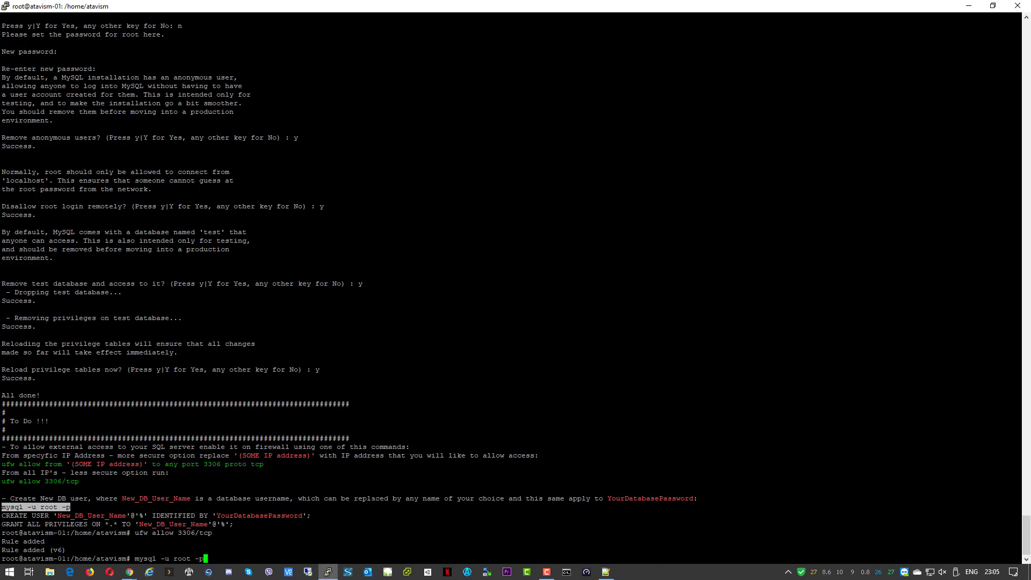
pyautogui.press('Return')
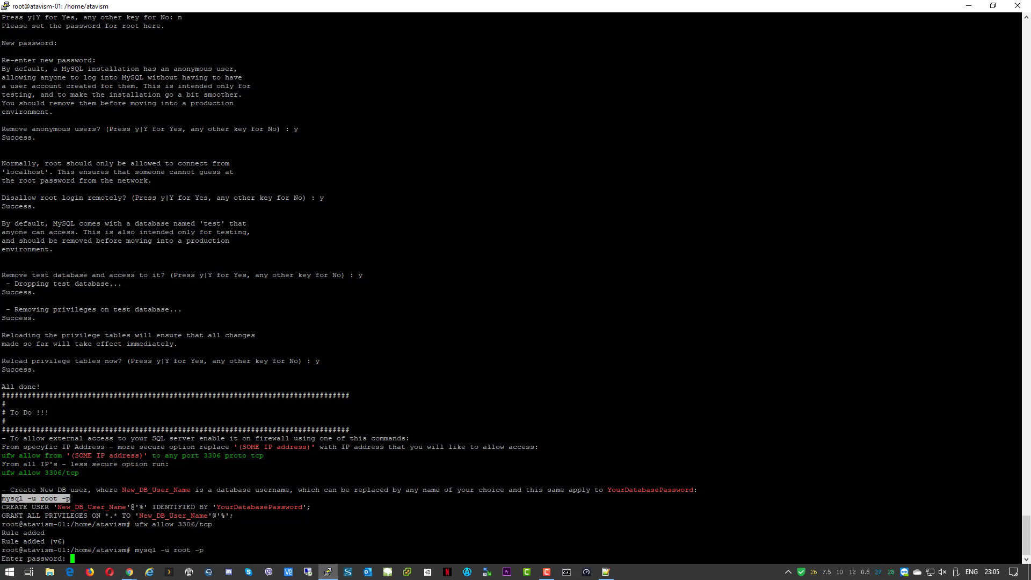
pyautogui.press('Return')
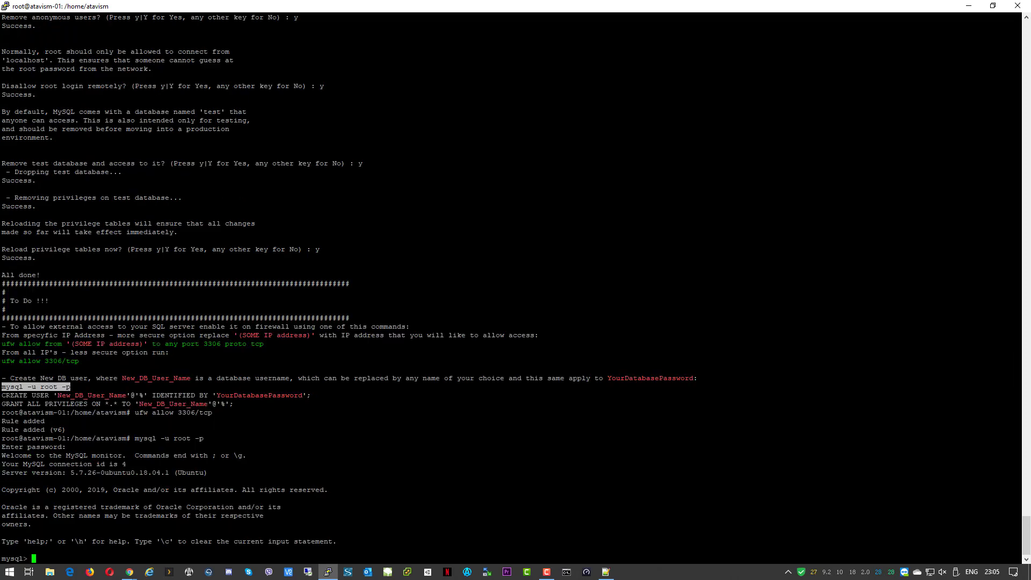
# Create MySQL user 'atavism'@'%' with its own password, replacing the CREATE USER placeholders
pyautogui.moveTo(2, 396); pyautogui.dragTo(310, 395)
pyautogui.hotkey('ctrl', 'c')
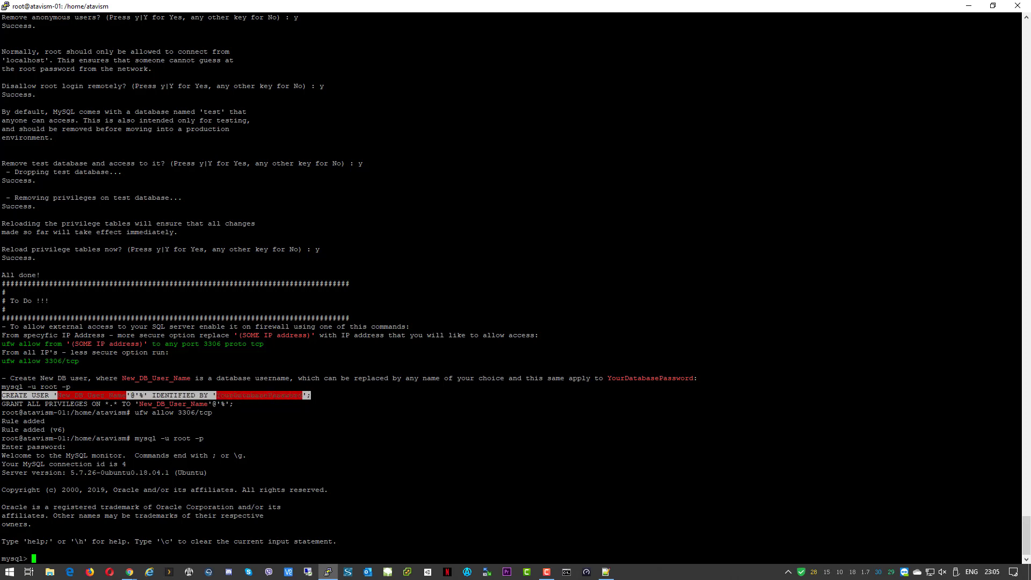
pyautogui.click(310, 395)
pyautogui.rightClick(310, 395)
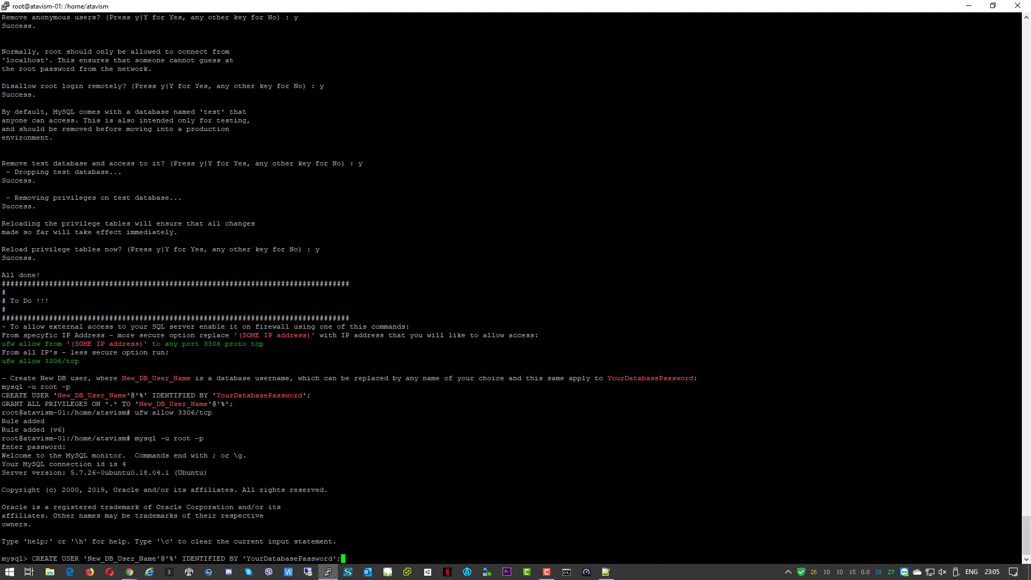
pyautogui.press('BackSpace')
pyautogui.press('Left')
pyautogui.press('BackSpace')
pyautogui.press('BackSpace')
pyautogui.press('BackSpace')
pyautogui.press('BackSpace')
pyautogui.press('BackSpace')
pyautogui.press('BackSpace')
pyautogui.press('BackSpace')
pyautogui.press('BackSpace')
pyautogui.press('BackSpace')
pyautogui.press('BackSpace')
pyautogui.press('BackSpace')
pyautogui.press('BackSpace')
pyautogui.press('BackSpace')
pyautogui.press('BackSpace')
pyautogui.press('BackSpace')
pyautogui.press('BackSpace')
pyautogui.press('BackSpace')
pyautogui.press('BackSpace')
pyautogui.press('BackSpace')
pyautogui.press('BackSpace')
pyautogui.write('atavism')
pyautogui.press('Left')
pyautogui.press('Left')
pyautogui.press('Left')
pyautogui.press('Left')
pyautogui.press('Left')
pyautogui.press('Left')
pyautogui.press('Left')
pyautogui.press('Left')
pyautogui.press('Left')
pyautogui.press('Left')
pyautogui.press('Left')
pyautogui.press('Left')
pyautogui.press('Left')
pyautogui.press('Left')
pyautogui.press('Left')
pyautogui.press('Left')
pyautogui.press('Left')
pyautogui.press('Left')
pyautogui.press('Left')
pyautogui.press('Left')
pyautogui.press('Left')
pyautogui.press('Left')
pyautogui.press('Left')
pyautogui.press('Left')
pyautogui.press('Left')
pyautogui.press('BackSpace')
pyautogui.press('BackSpace')
pyautogui.press('BackSpace')
pyautogui.press('BackSpace')
pyautogui.press('BackSpace')
pyautogui.press('BackSpace')
pyautogui.press('BackSpace')
pyautogui.press('BackSpace')
pyautogui.press('BackSpace')
pyautogui.press('BackSpace')
pyautogui.press('BackSpace')
pyautogui.press('BackSpace')
pyautogui.press('BackSpace')
pyautogui.press('BackSpace')
pyautogui.press('BackSpace')
pyautogui.press('BackSpace')
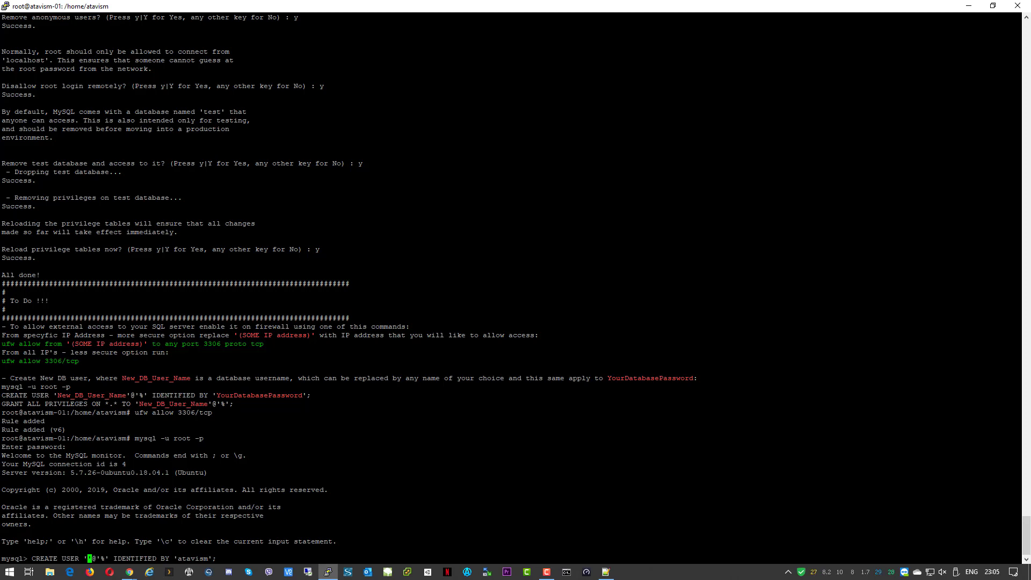
pyautogui.write('atavism')
pyautogui.press('End')
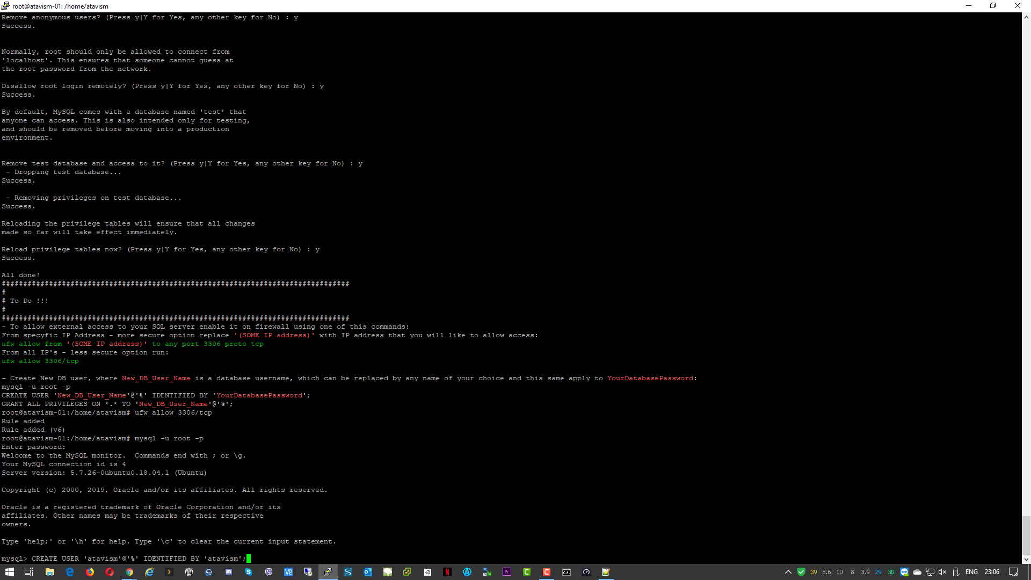
pyautogui.press('Return')
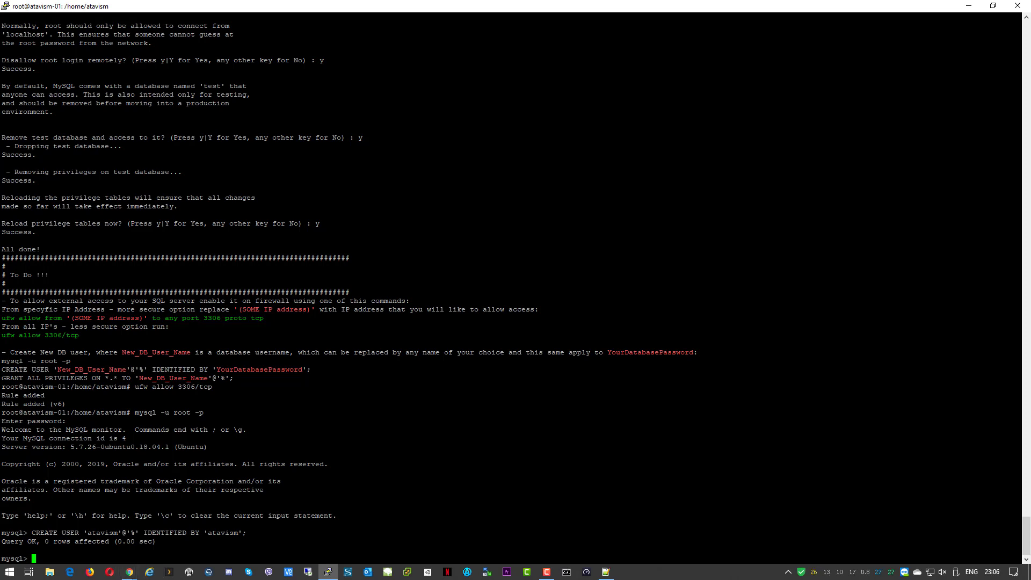
# Grant atavism ALL PRIVILEGES on all databases from any host, then exit MySQL
pyautogui.moveTo(2, 378); pyautogui.dragTo(235, 378)
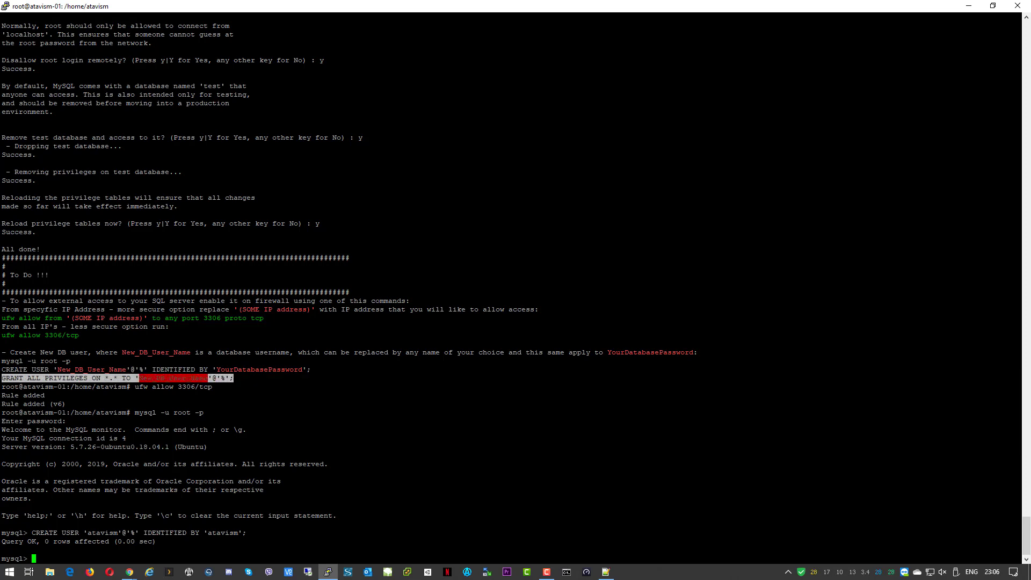
pyautogui.rightClick(234, 378)
pyautogui.press('Left')
pyautogui.press('Left')
pyautogui.press('Left')
pyautogui.press('Left')
pyautogui.press('Left')
pyautogui.press('Left')
pyautogui.press('Left')
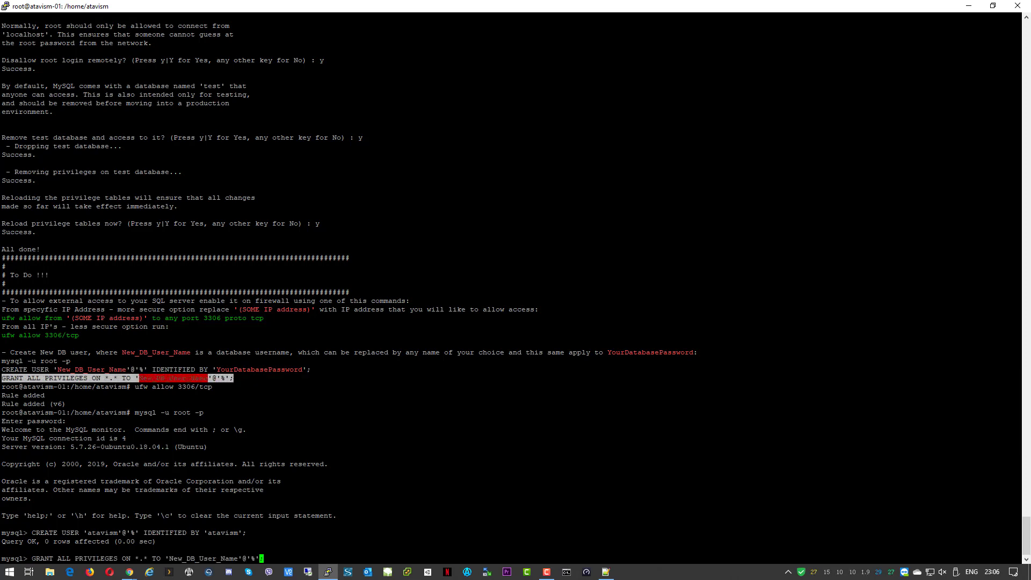
pyautogui.press('BackSpace')
pyautogui.press('BackSpace')
pyautogui.press('BackSpace')
pyautogui.press('BackSpace')
pyautogui.press('BackSpace')
pyautogui.press('BackSpace')
pyautogui.press('BackSpace')
pyautogui.press('BackSpace')
pyautogui.press('BackSpace')
pyautogui.press('BackSpace')
pyautogui.press('BackSpace')
pyautogui.press('BackSpace')
pyautogui.press('BackSpace')
pyautogui.press('BackSpace')
pyautogui.press('BackSpace')
pyautogui.write('atavism')
pyautogui.press('End')
pyautogui.press('Return')
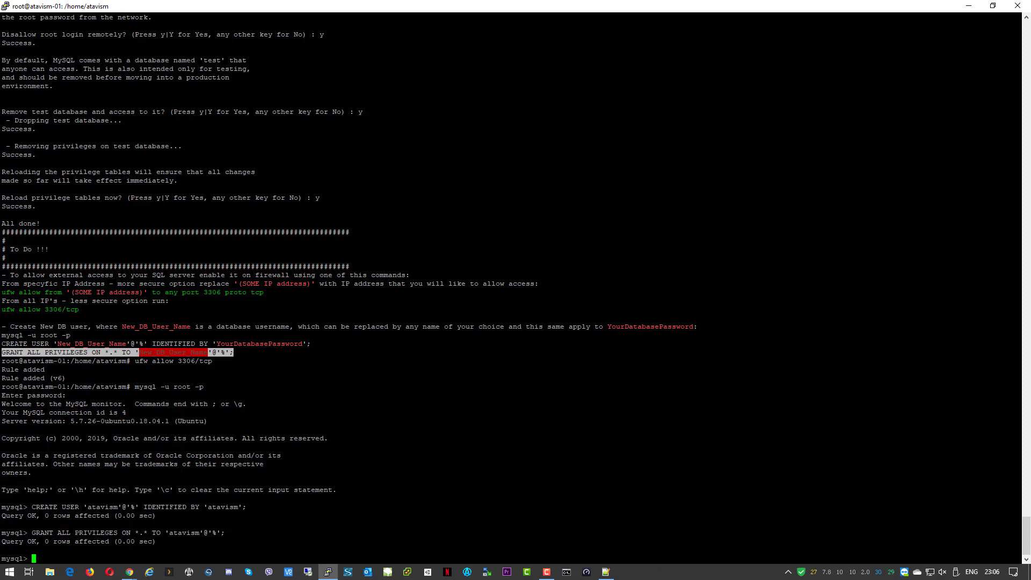
pyautogui.write('exit')
pyautogui.press('Return')
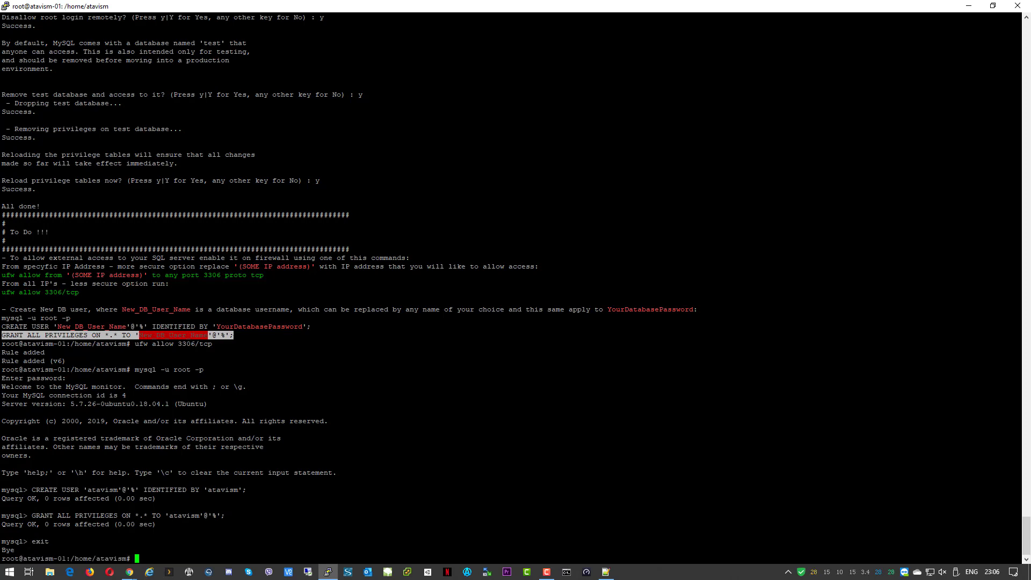